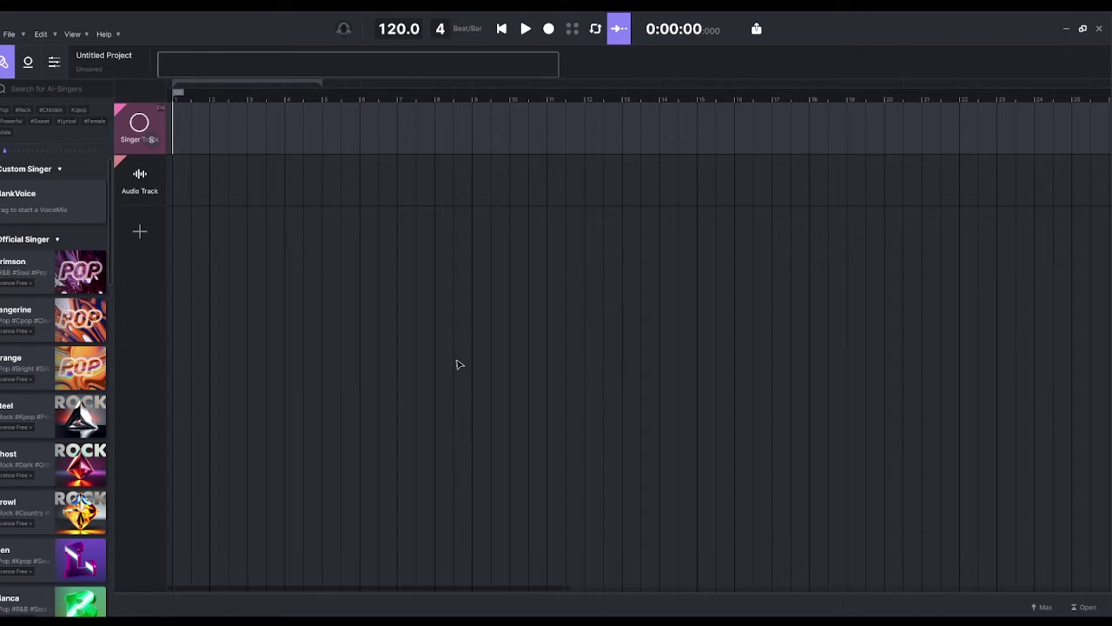
# - Add the Ace studio test.wav clip to the audio track and move it to the start of the timeline
pyautogui.click(193, 188)
pyautogui.doubleClick(191, 190)
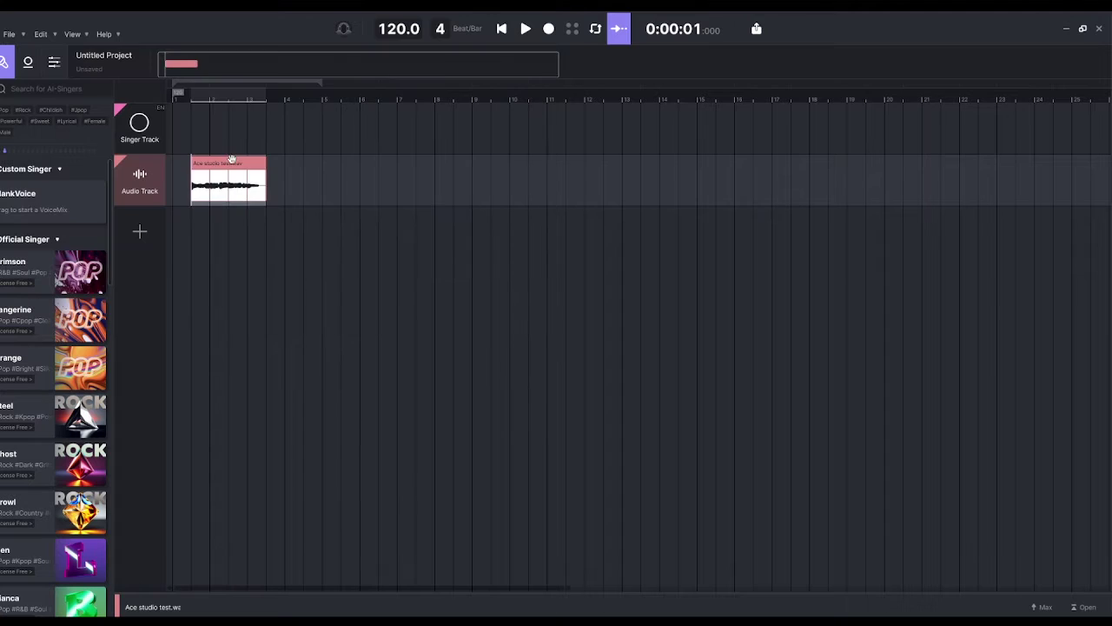
pyautogui.moveTo(231, 159); pyautogui.dragTo(187, 161)
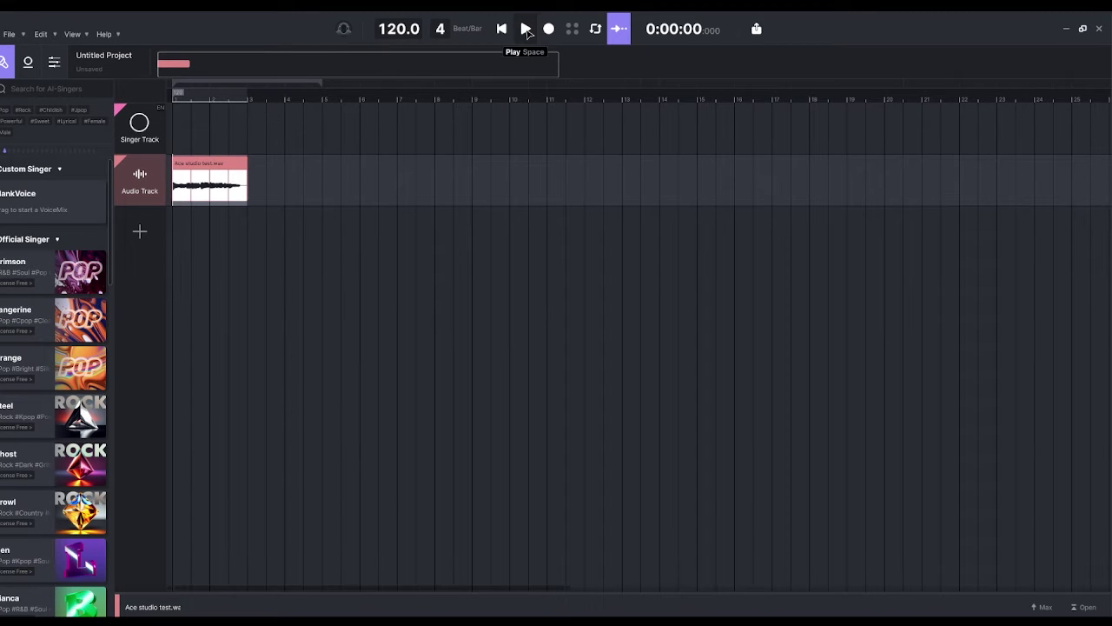
# - Play the audio clip through and return the playhead to the start
pyautogui.click(525, 30)
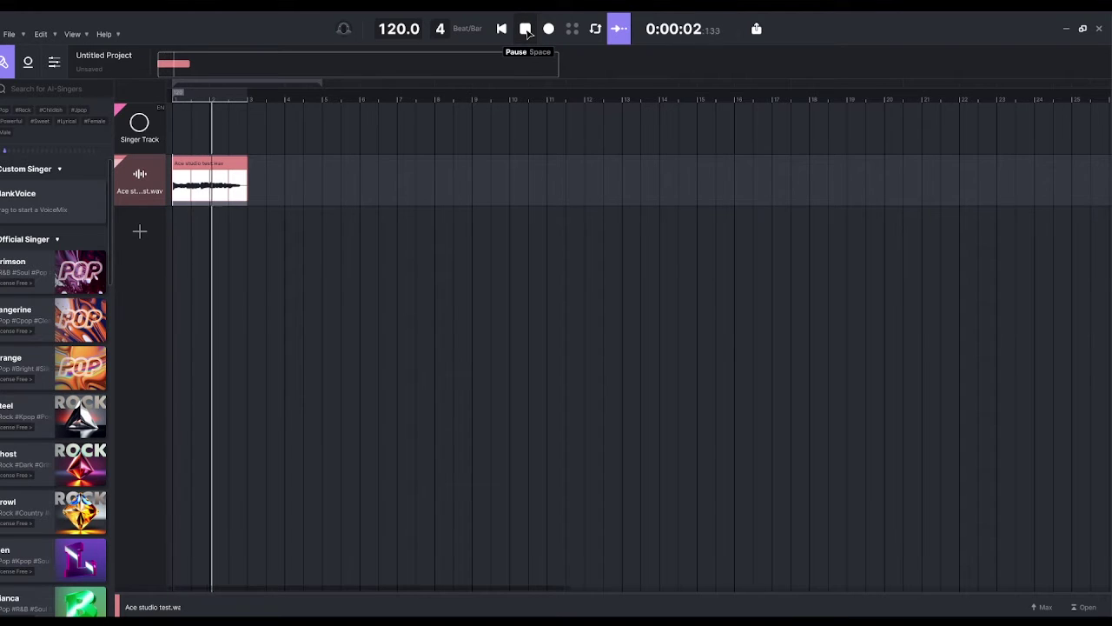
pyautogui.click(527, 31)
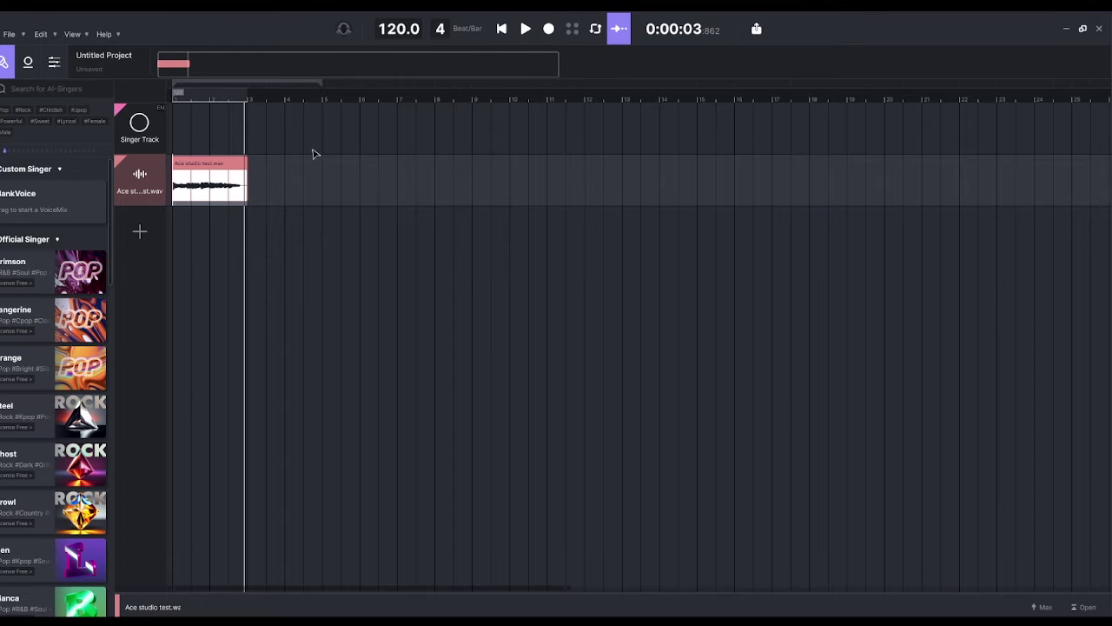
pyautogui.press('Home')
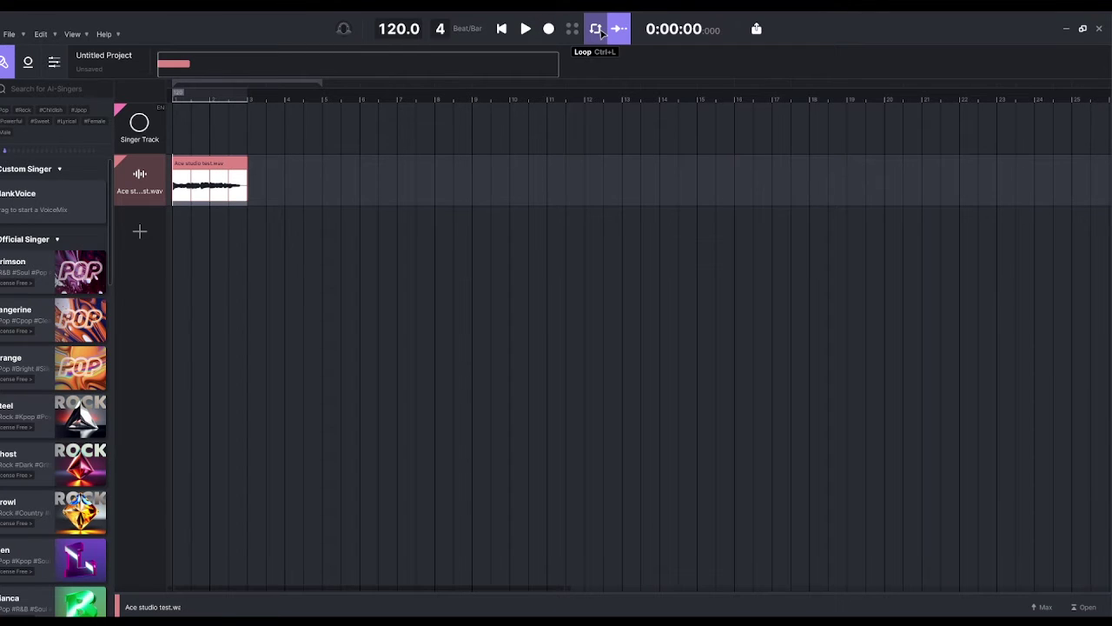
# - Turn on looping and shorten the loop region to end at bar 3, matching the clip's length
pyautogui.click(597, 30)
pyautogui.moveTo(324, 85); pyautogui.dragTo(247, 93)
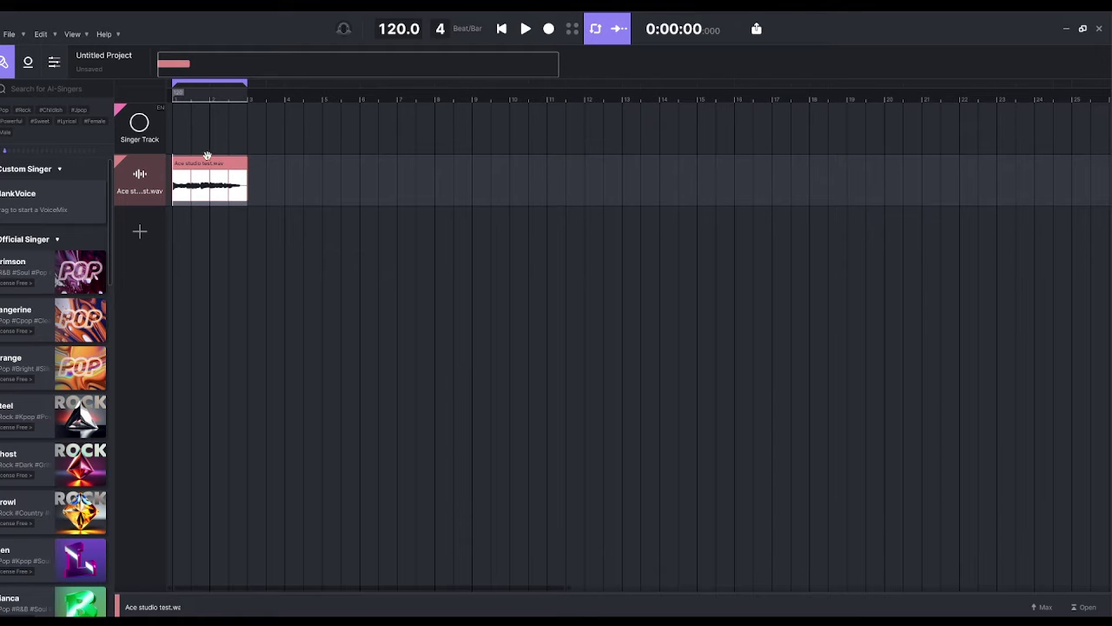
# - Convert the acapella clip to a MIDI clip with English lyrics, applying the pitch of the acapella
pyautogui.click(1086, 608)
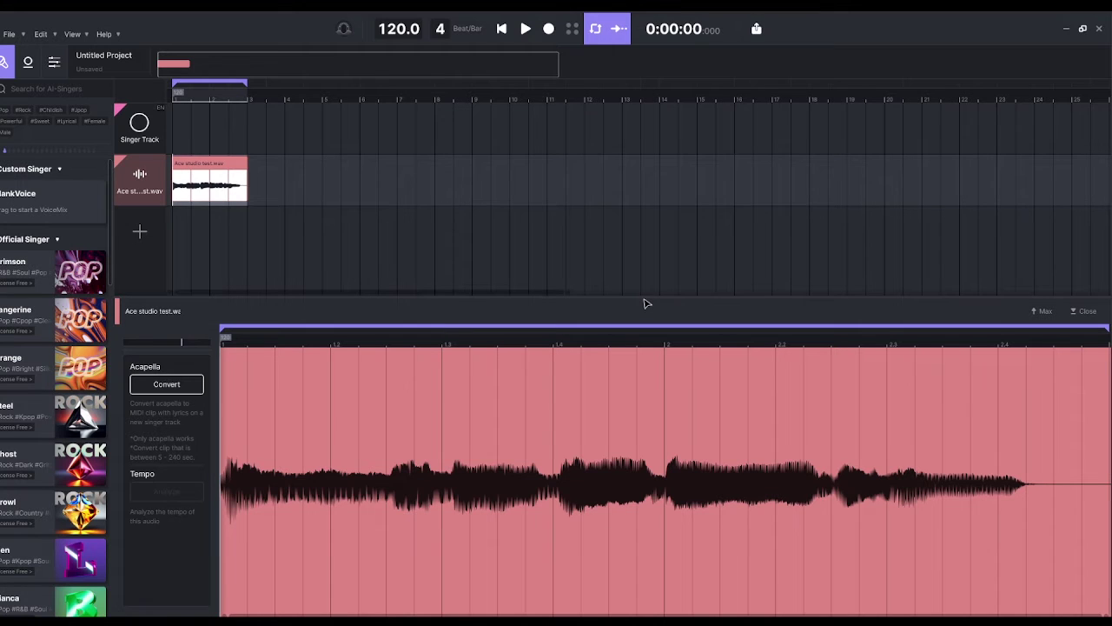
pyautogui.click(164, 391)
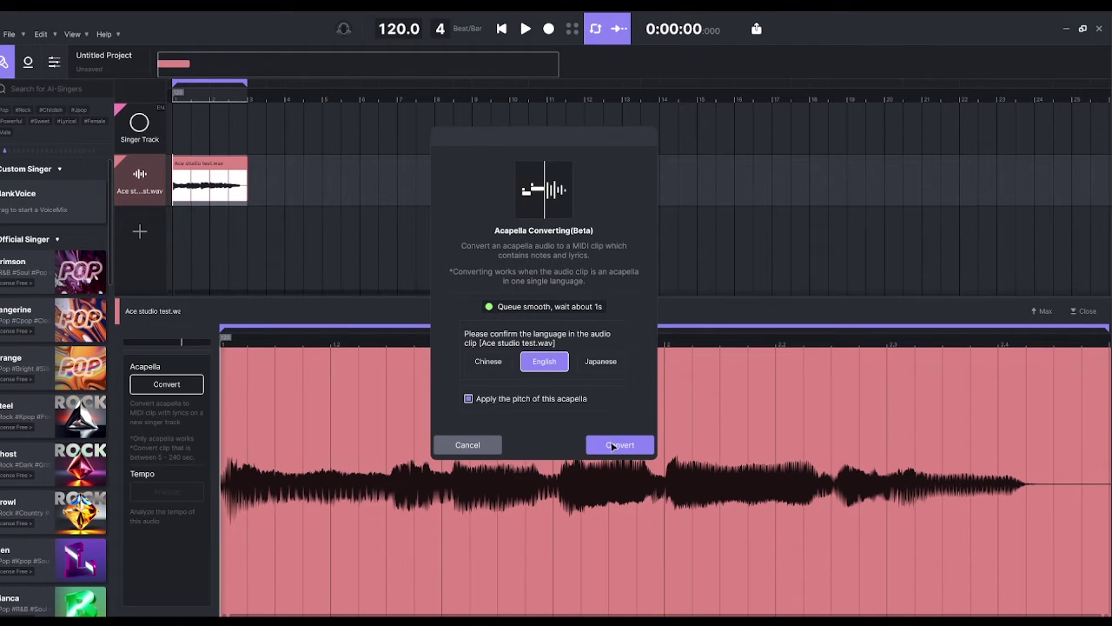
pyautogui.click(617, 445)
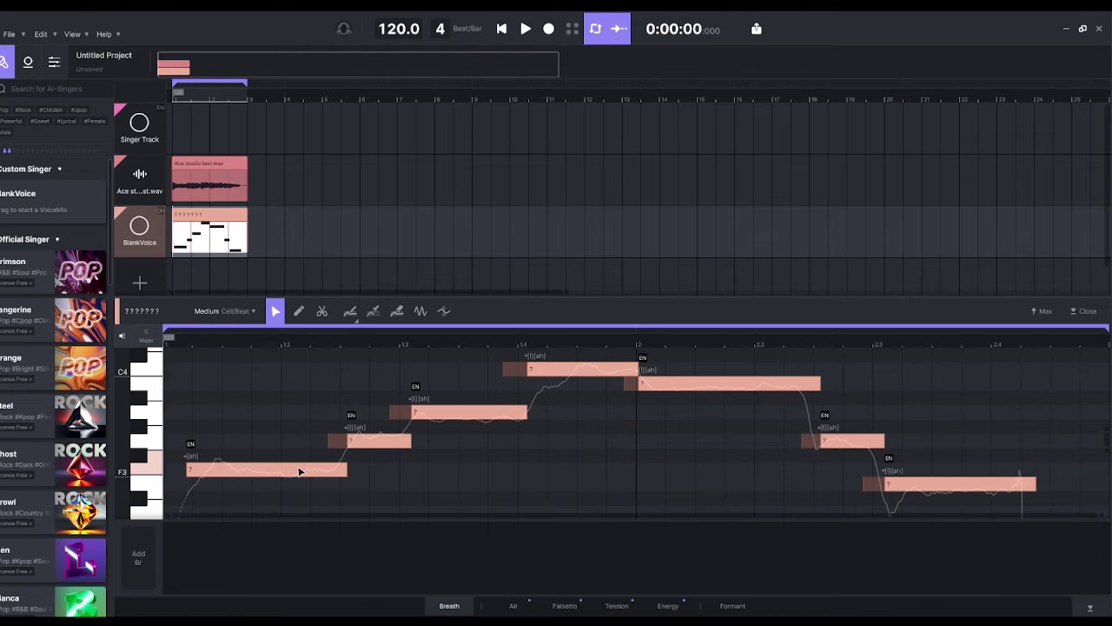
# - Go through the converted notes one by one and check their start positions against the beat grid
pyautogui.click(248, 475)
pyautogui.press('space')
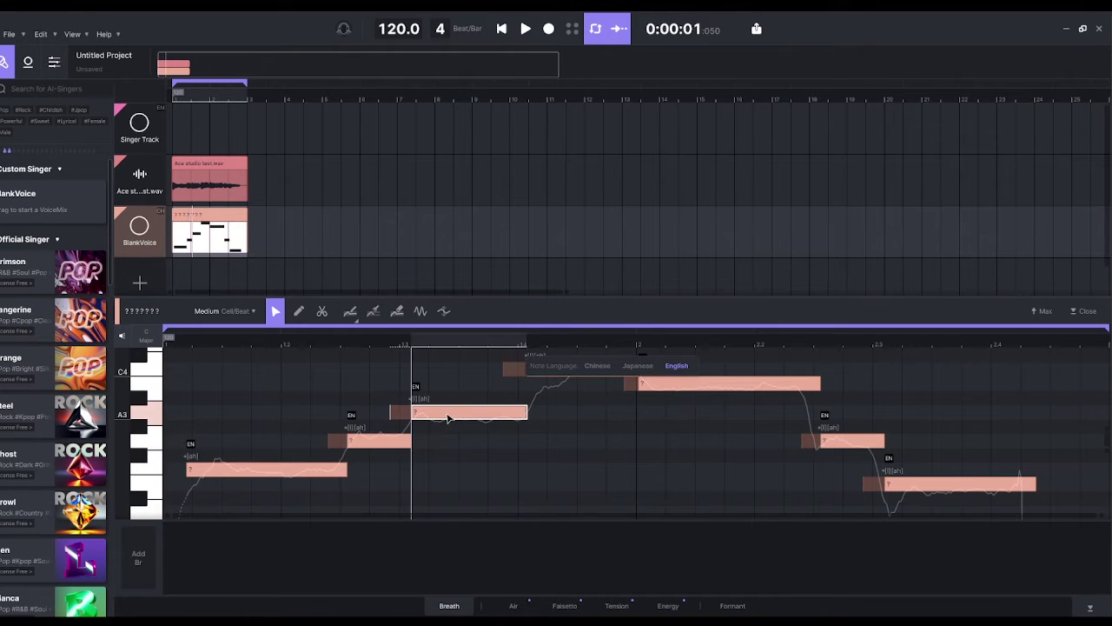
pyautogui.press('space')
pyautogui.click(577, 375)
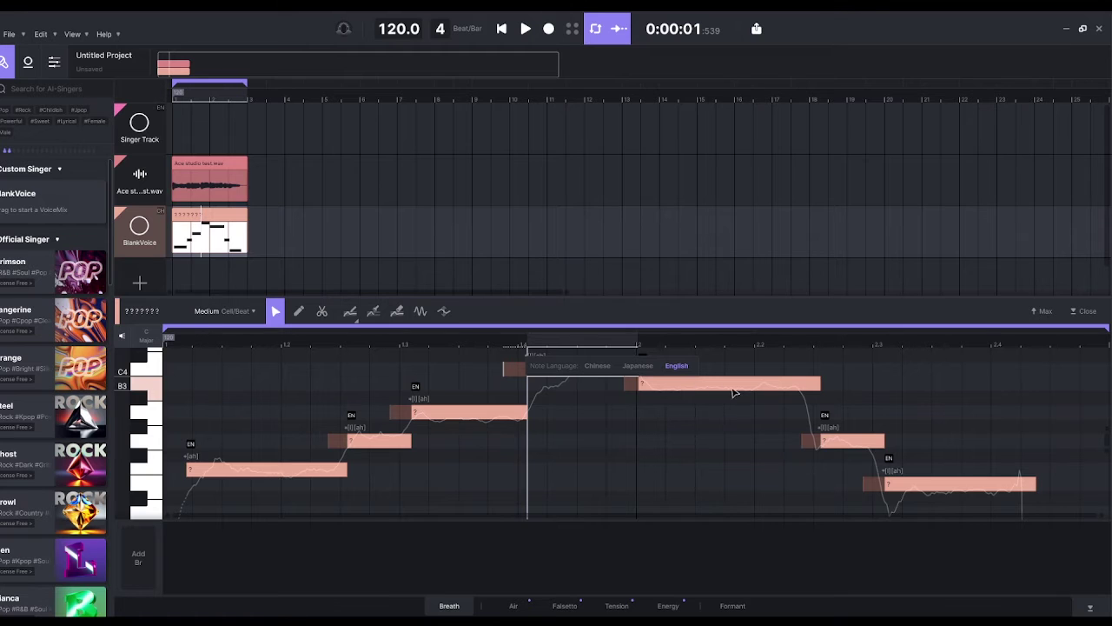
pyautogui.click(754, 388)
pyautogui.click(847, 441)
pyautogui.click(909, 482)
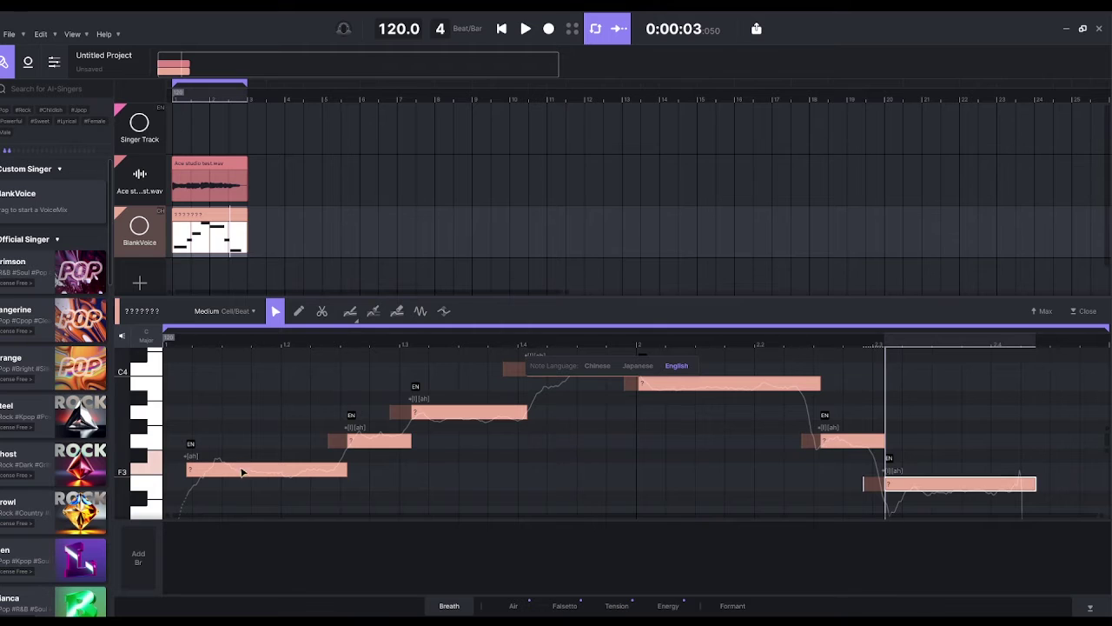
# - Shift the first four notes earlier onto the grid, starting at the clip start, midway between 1.2 and 1.3, 1.3, and 1.4
pyautogui.moveTo(255, 470); pyautogui.dragTo(223, 469)
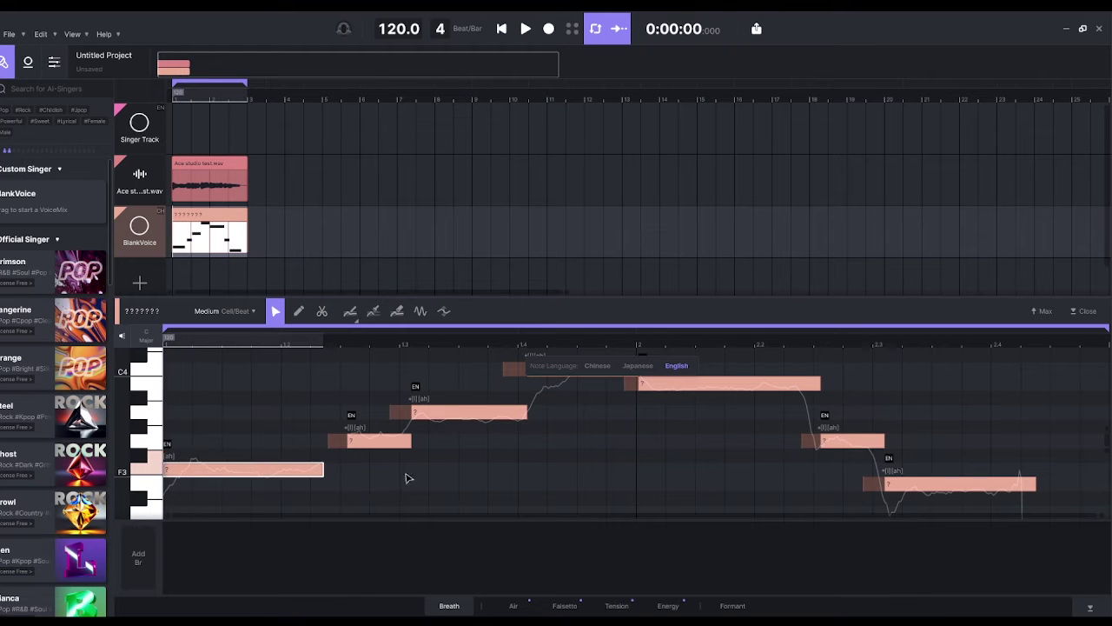
pyautogui.click(378, 446)
pyautogui.moveTo(377, 446); pyautogui.dragTo(371, 445)
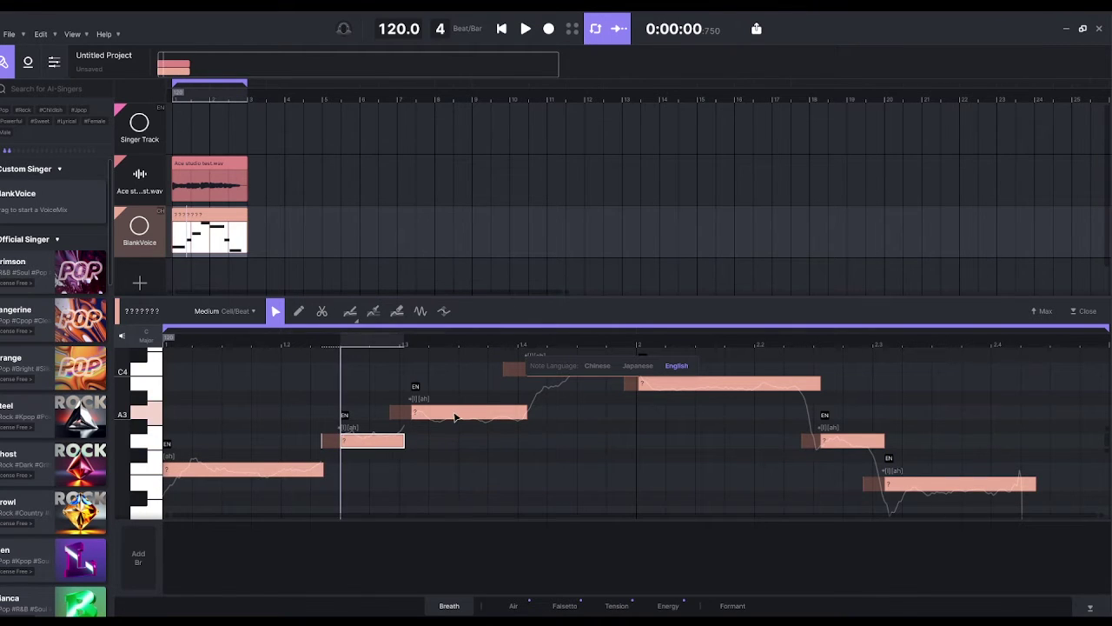
pyautogui.moveTo(452, 416); pyautogui.dragTo(440, 417)
pyautogui.click(594, 397)
pyautogui.moveTo(587, 371); pyautogui.dragTo(581, 404)
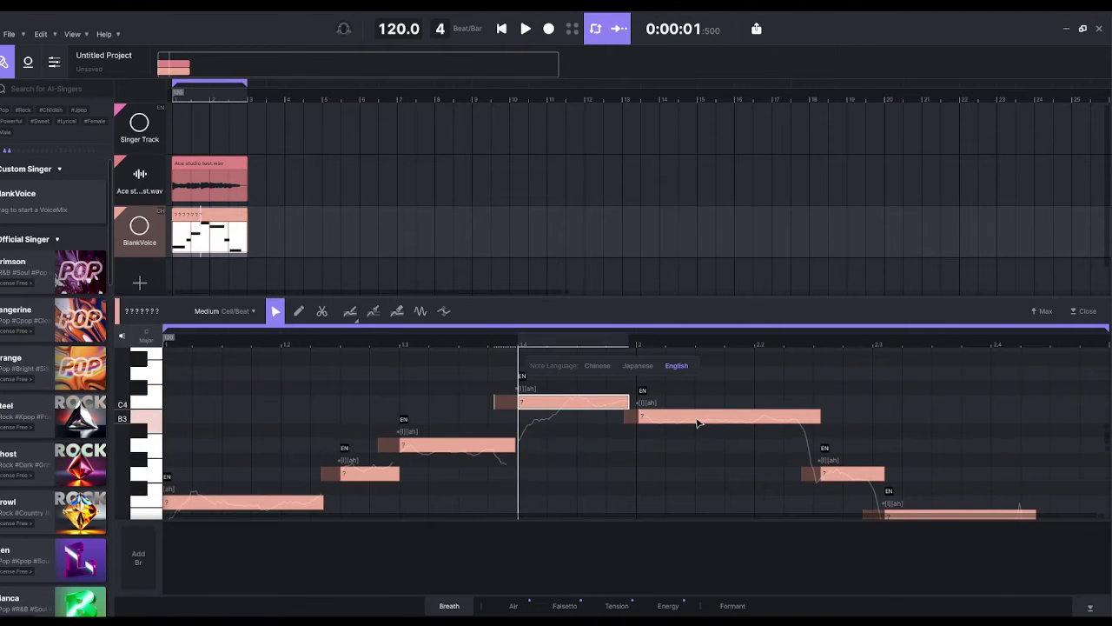
# - Shift the last three notes earlier onto the grid, starting at beat 2, midway between 2.2 and 2.3, and 2.3
pyautogui.moveTo(695, 423); pyautogui.dragTo(693, 424)
pyautogui.moveTo(857, 477)
pyautogui.mouseDown()
pyautogui.moveTo(839, 477)
pyautogui.moveTo(849, 481)
pyautogui.mouseUp()
pyautogui.scroll(-3, 849, 480)
pyautogui.moveTo(928, 392); pyautogui.dragTo(916, 390)
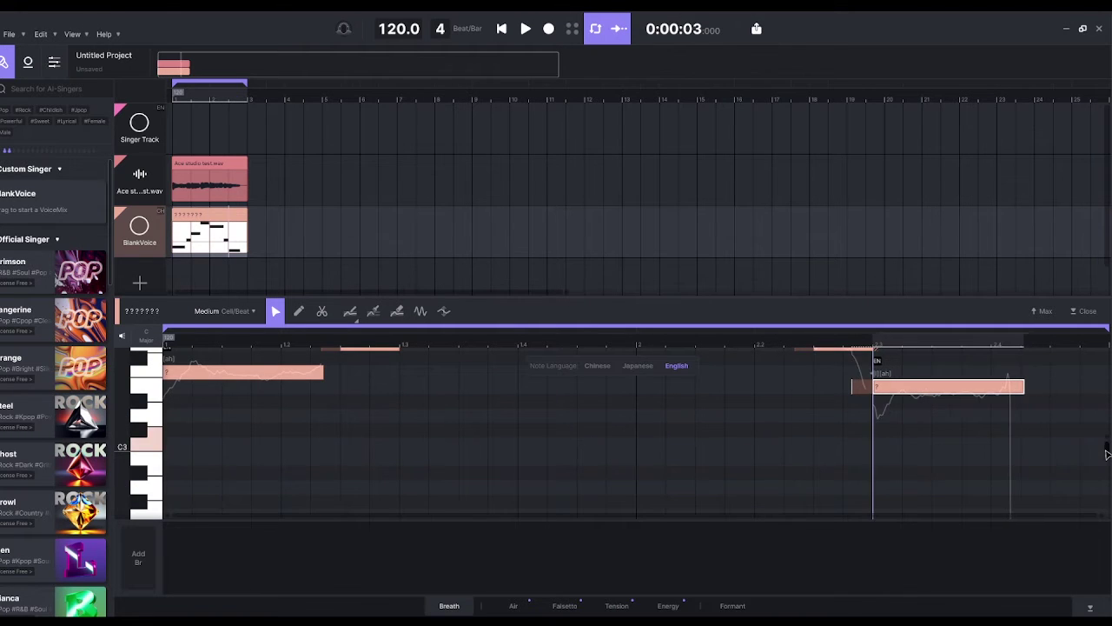
# - Shorten the darker lead-in sections of the notes after the first until almost nothing precedes each note start
pyautogui.scroll(3, 1108, 452)
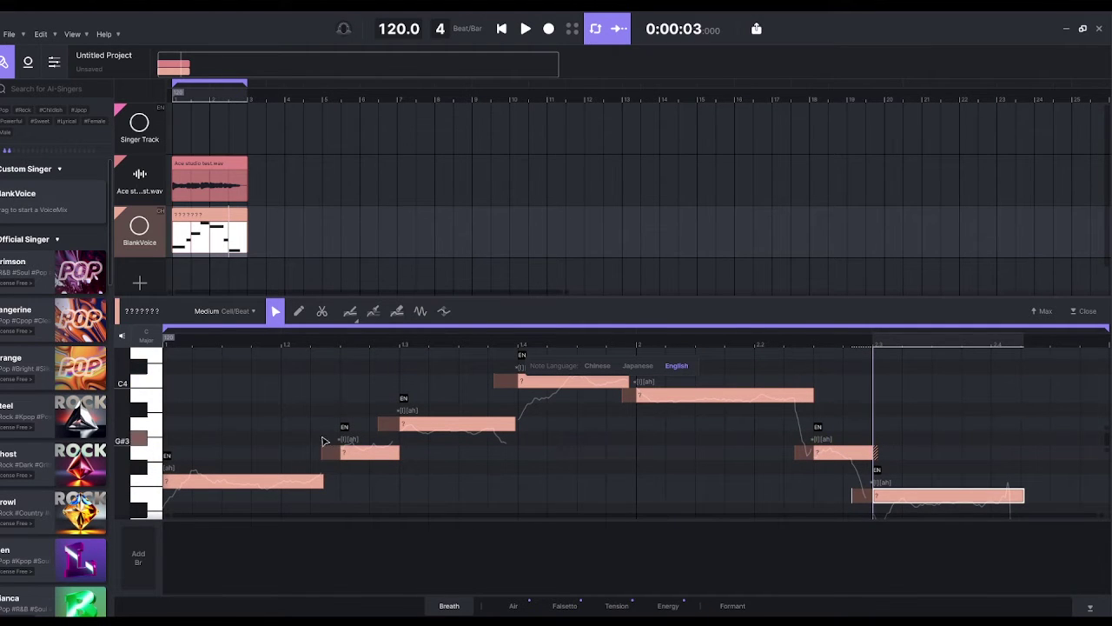
pyautogui.scroll(3, 323, 356)
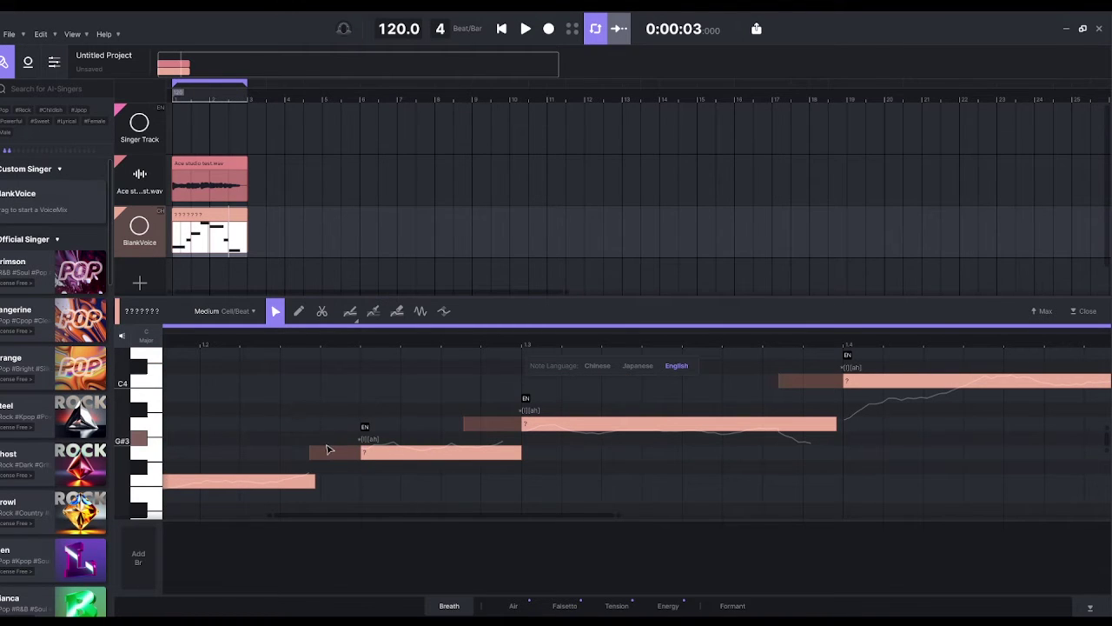
pyautogui.click(330, 451)
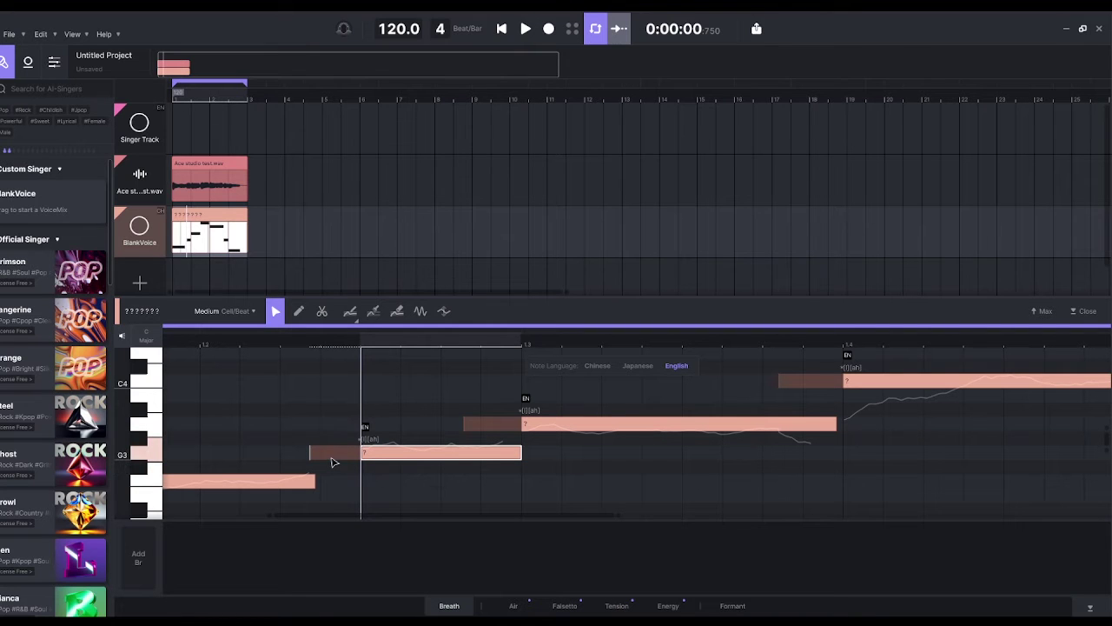
pyautogui.moveTo(311, 453); pyautogui.dragTo(360, 454)
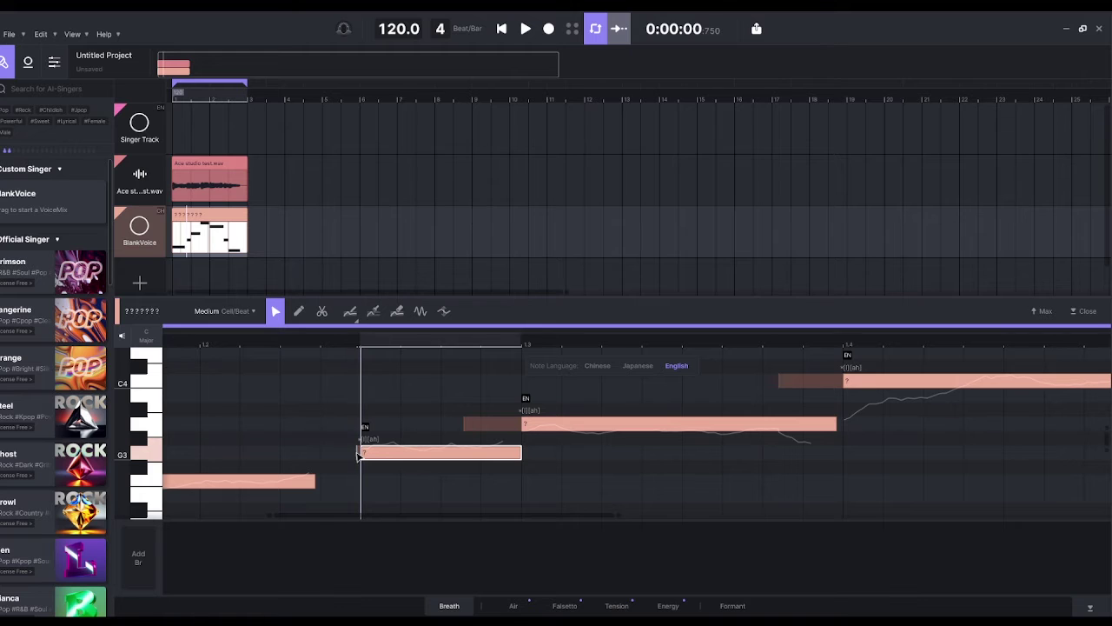
pyautogui.click(491, 424)
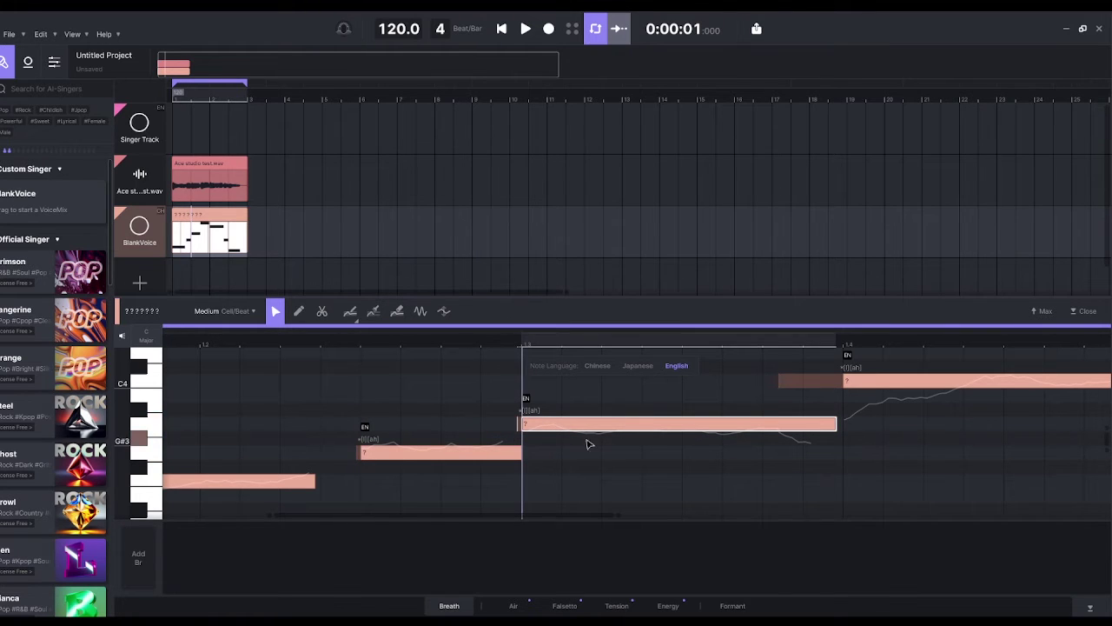
pyautogui.click(781, 384)
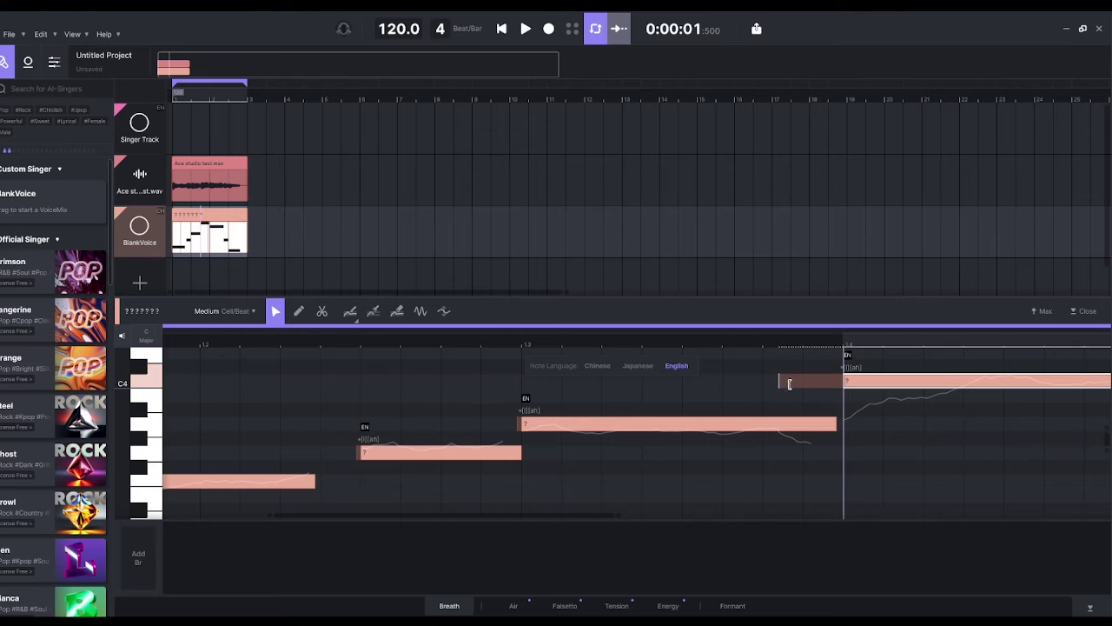
pyautogui.moveTo(789, 384); pyautogui.dragTo(841, 384)
pyautogui.click(901, 399)
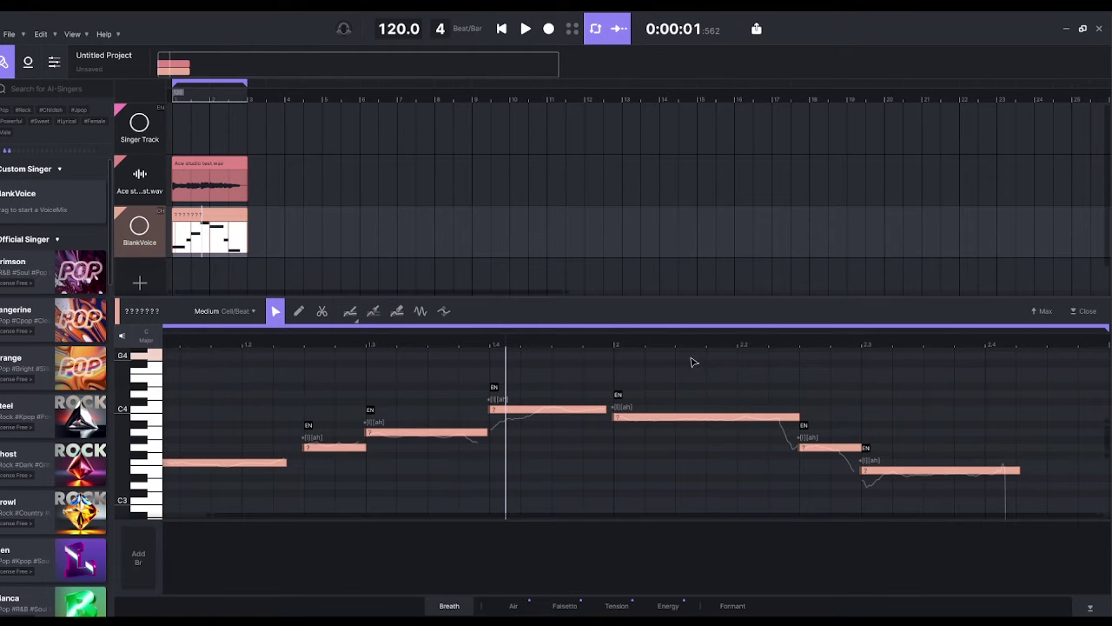
# - Show the track mixer controls and lower the Ace studio test.wav track's volume to its minimum
pyautogui.click(187, 165)
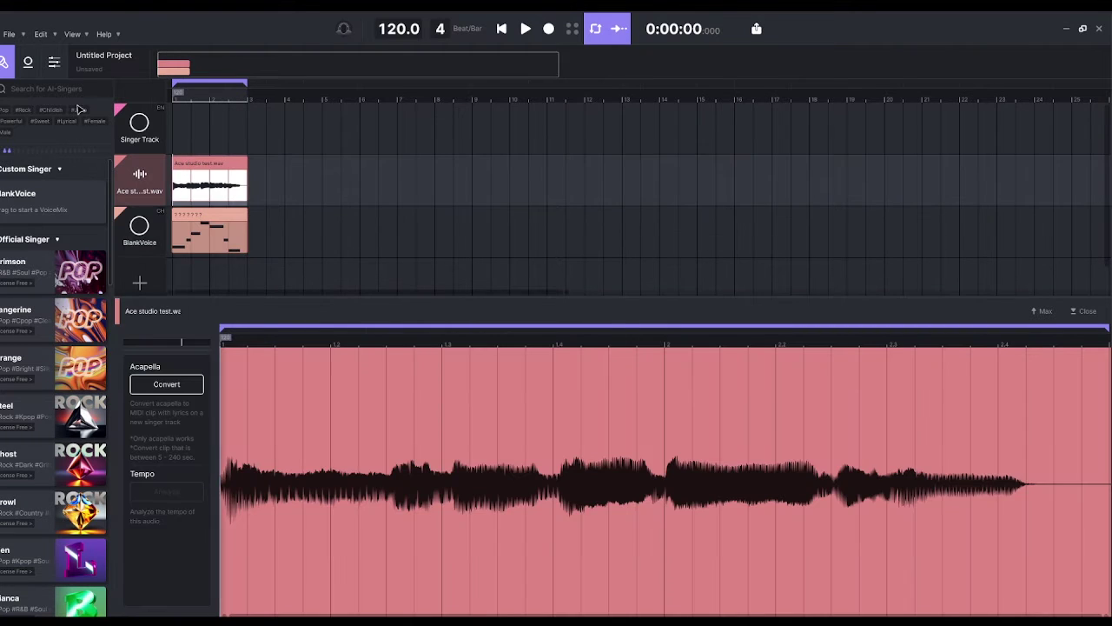
pyautogui.click(54, 64)
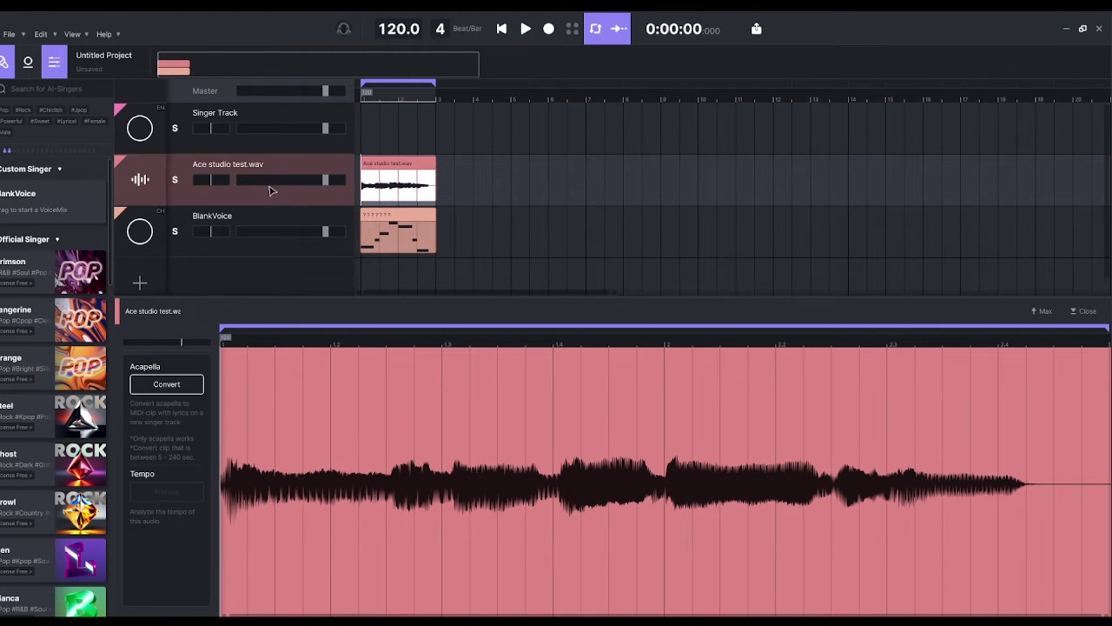
pyautogui.moveTo(325, 180); pyautogui.dragTo(239, 180)
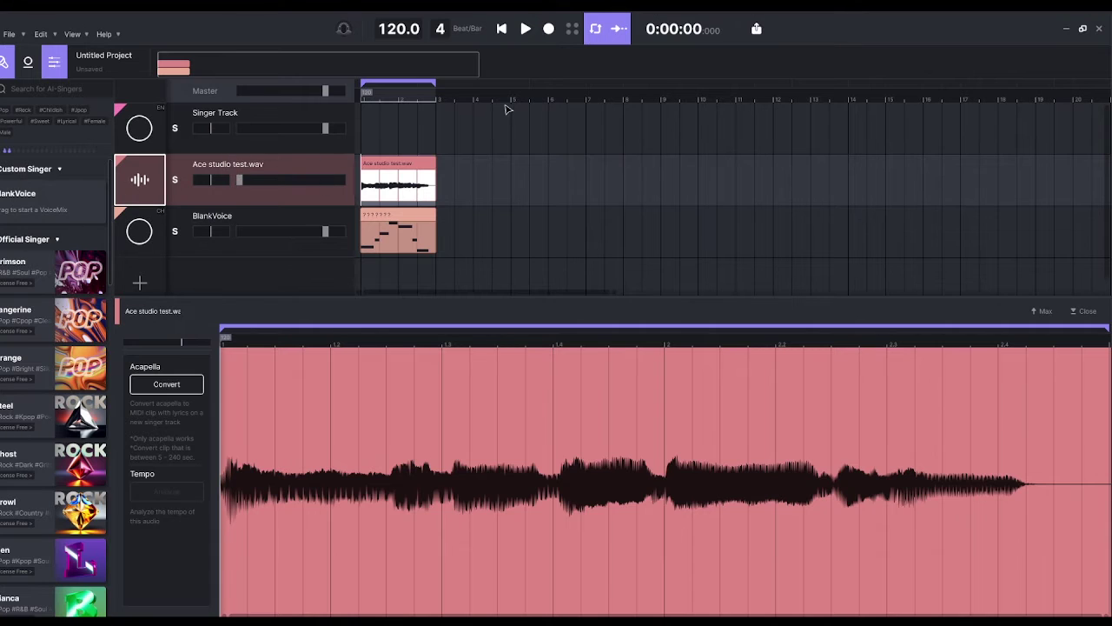
pyautogui.click(560, 118)
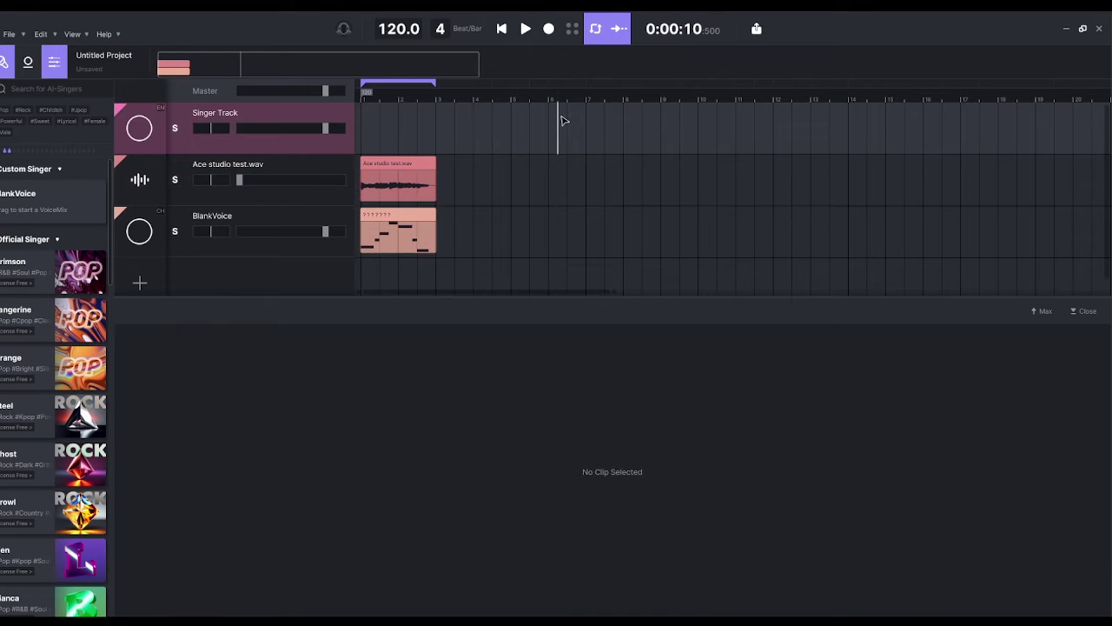
# - Extend the first and fourth notes to meet the notes that follow, and shorten the last note to end at 2.4
pyautogui.click(400, 217)
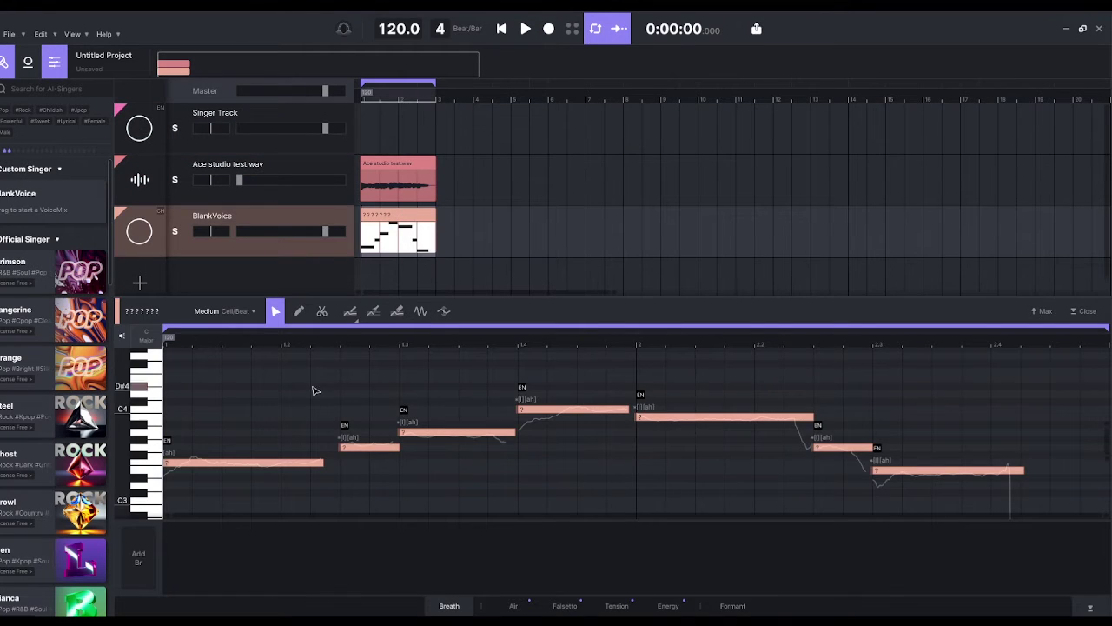
pyautogui.click(326, 462)
pyautogui.moveTo(327, 462); pyautogui.dragTo(340, 461)
pyautogui.moveTo(629, 408); pyautogui.dragTo(636, 408)
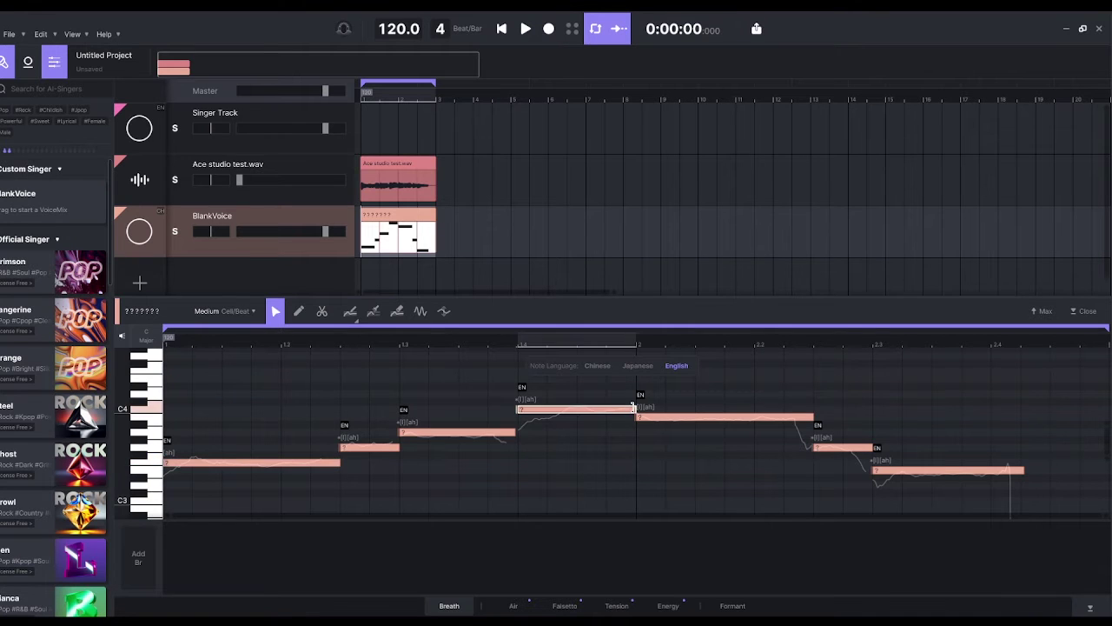
pyautogui.moveTo(1023, 470); pyautogui.dragTo(992, 469)
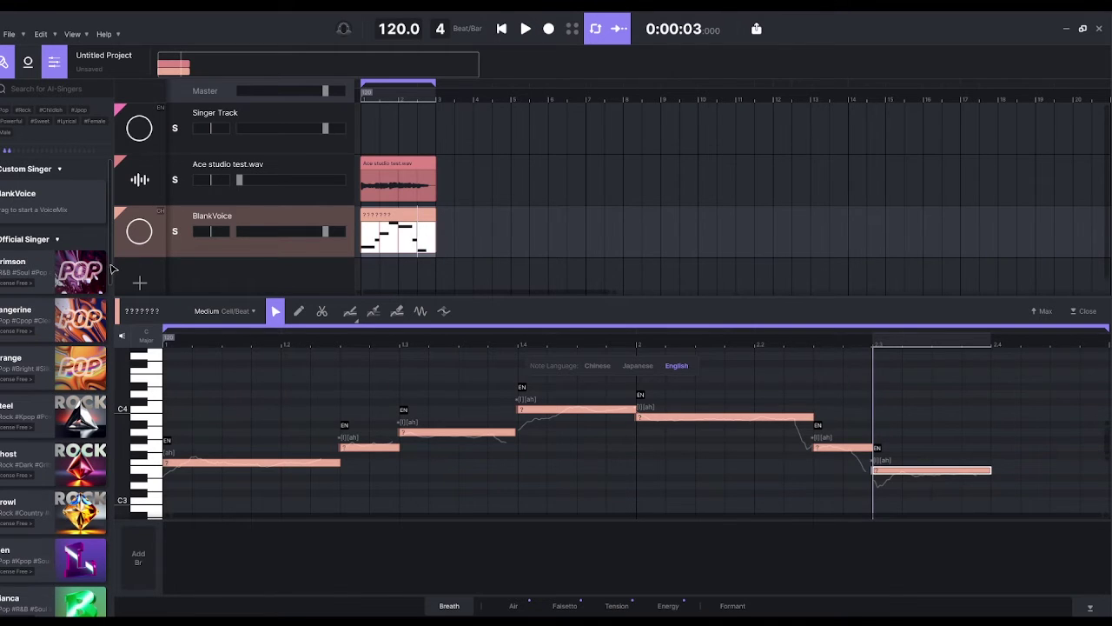
# - Assign the official singer Crimson to both the Singer Track and the BlankVoice track
pyautogui.scroll(-15, 111, 270)
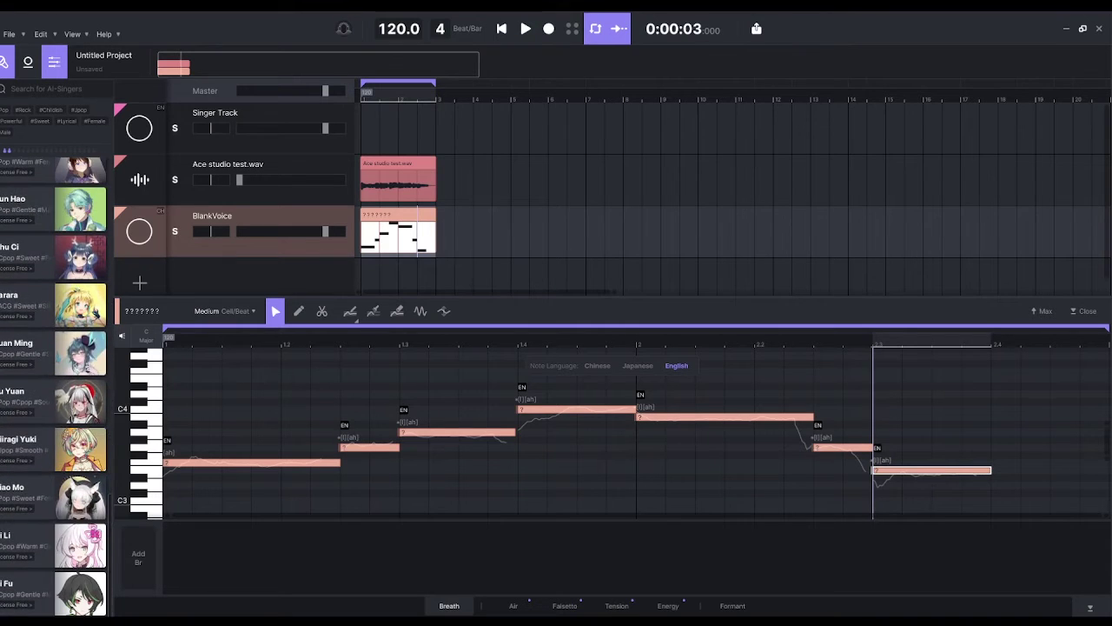
pyautogui.scroll(15, 104, 182)
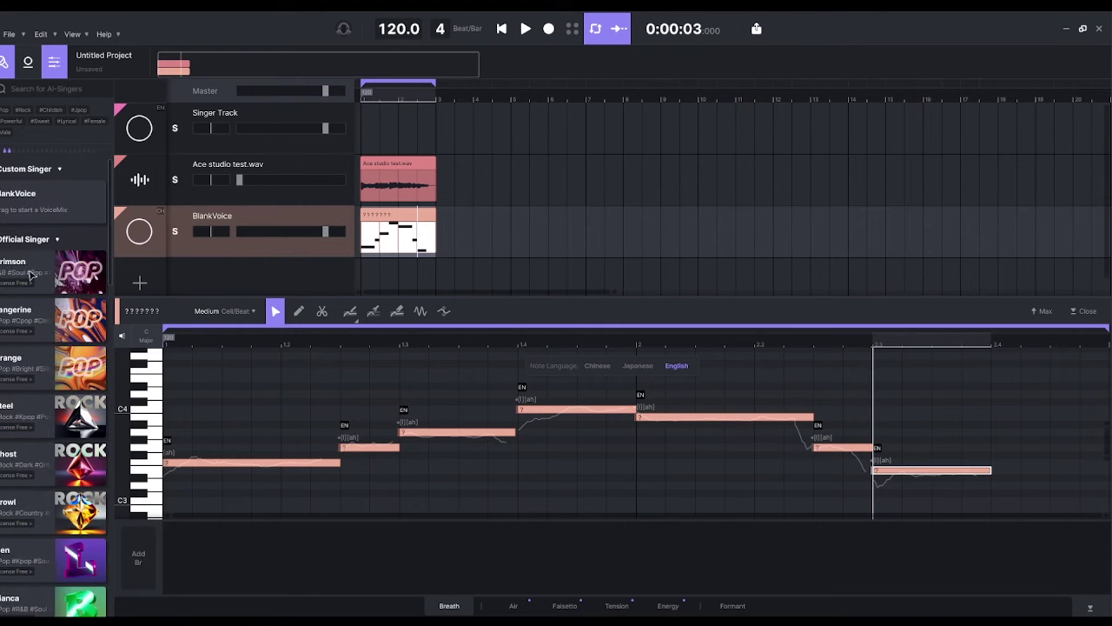
pyautogui.moveTo(7, 273); pyautogui.dragTo(142, 128)
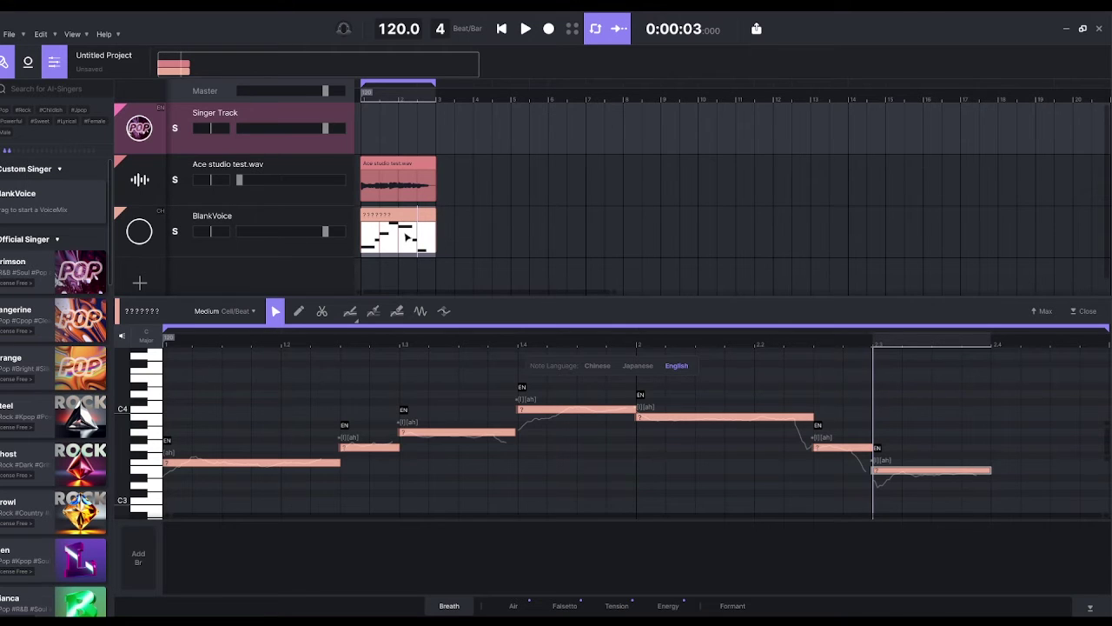
pyautogui.moveTo(40, 272); pyautogui.dragTo(138, 233)
# - Play the looped section from the start to listen to the Crimson vocal
pyautogui.click(502, 28)
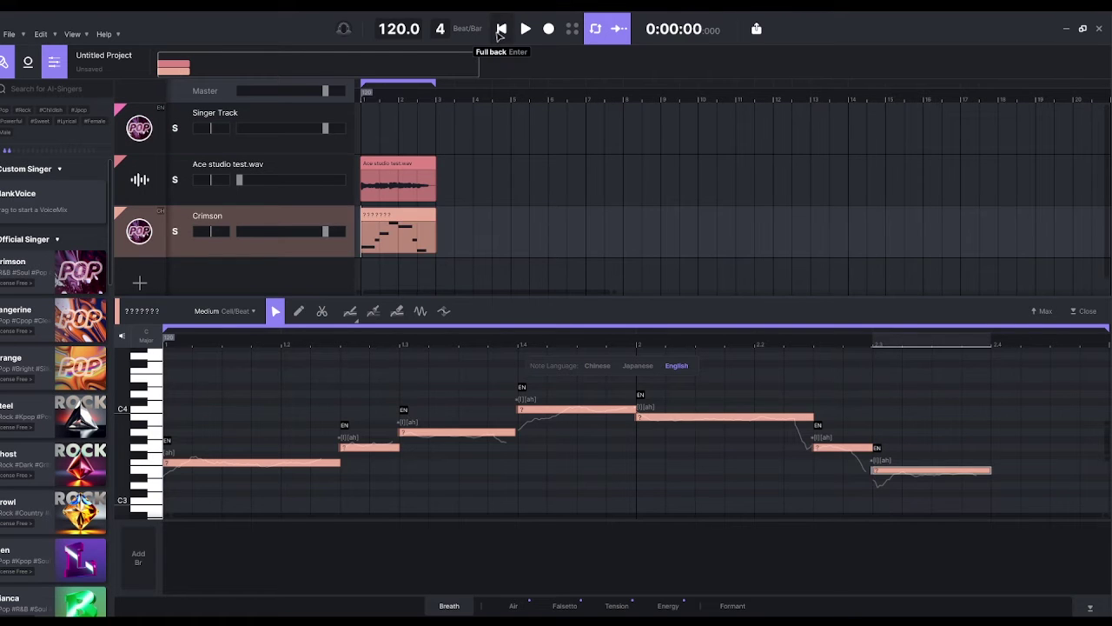
pyautogui.click(526, 29)
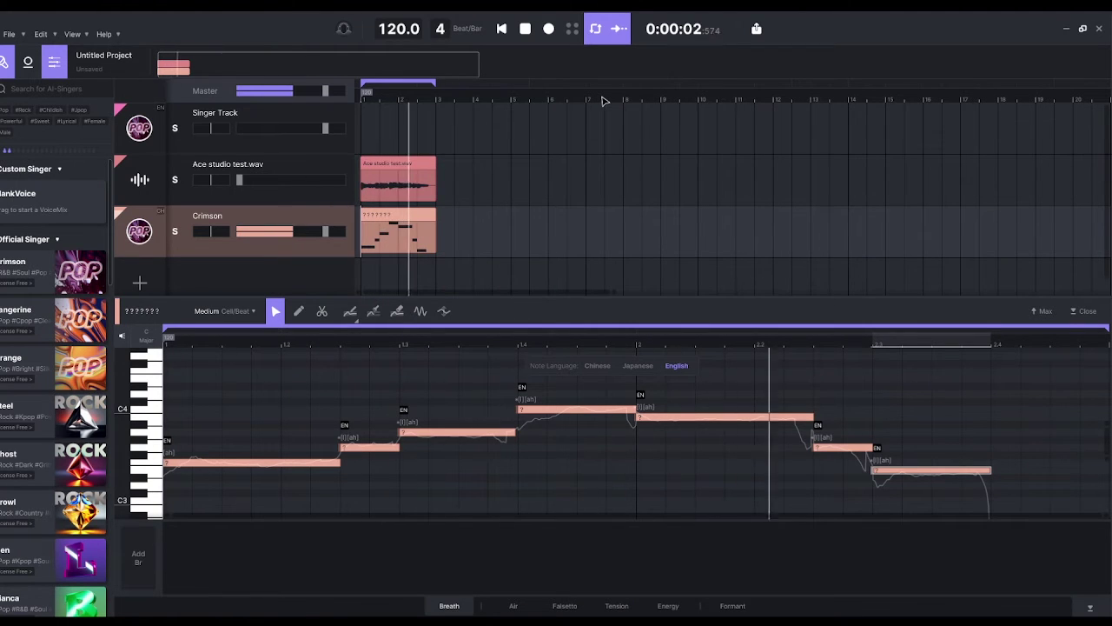
# - Stop playback and set the last note's language to English
pyautogui.click(525, 29)
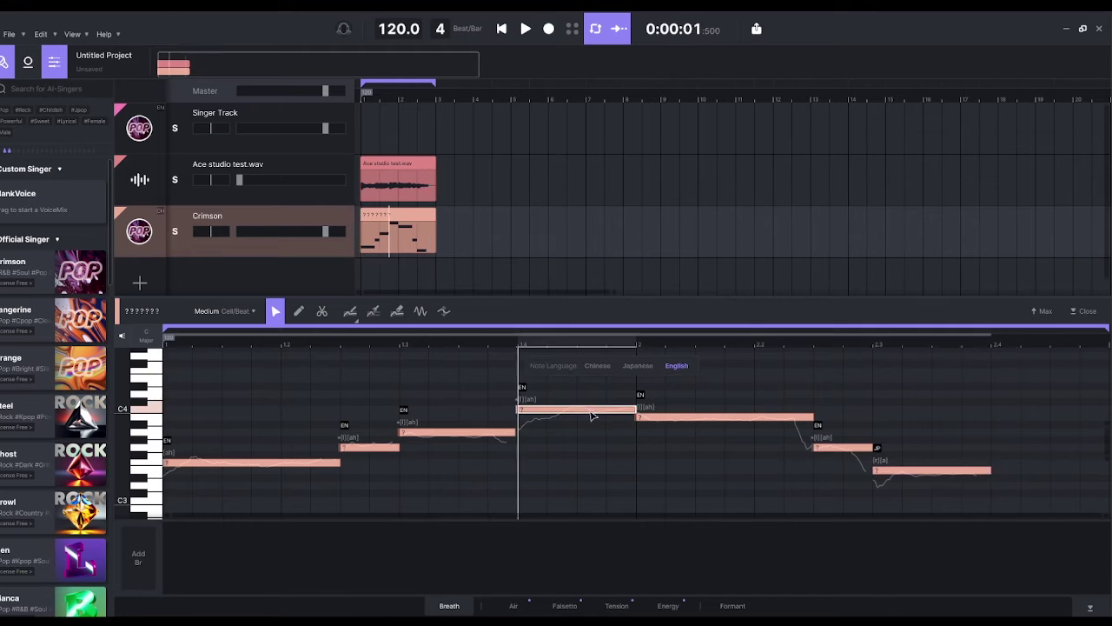
pyautogui.click(876, 469)
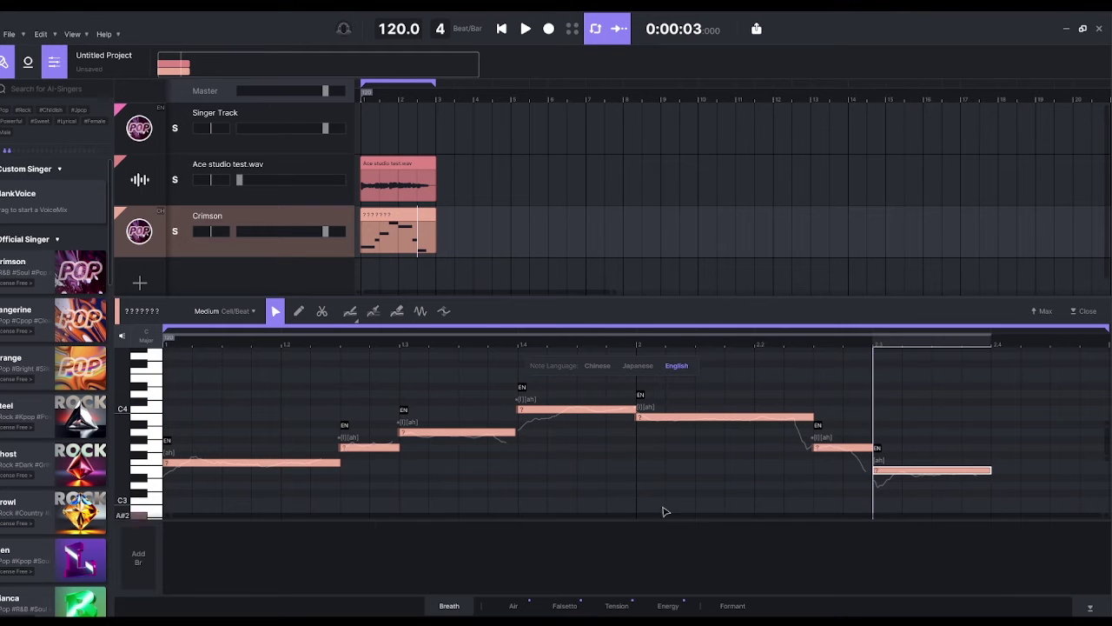
# - Try Chinese as the first note's language and return the note to English
pyautogui.click(237, 462)
pyautogui.click(596, 365)
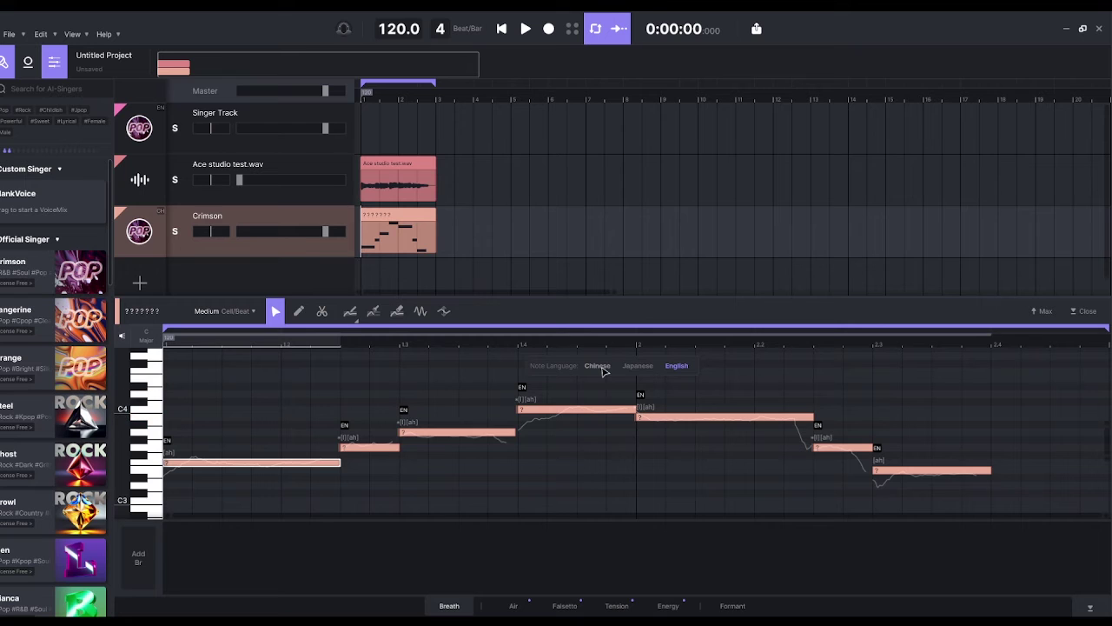
pyautogui.click(379, 447)
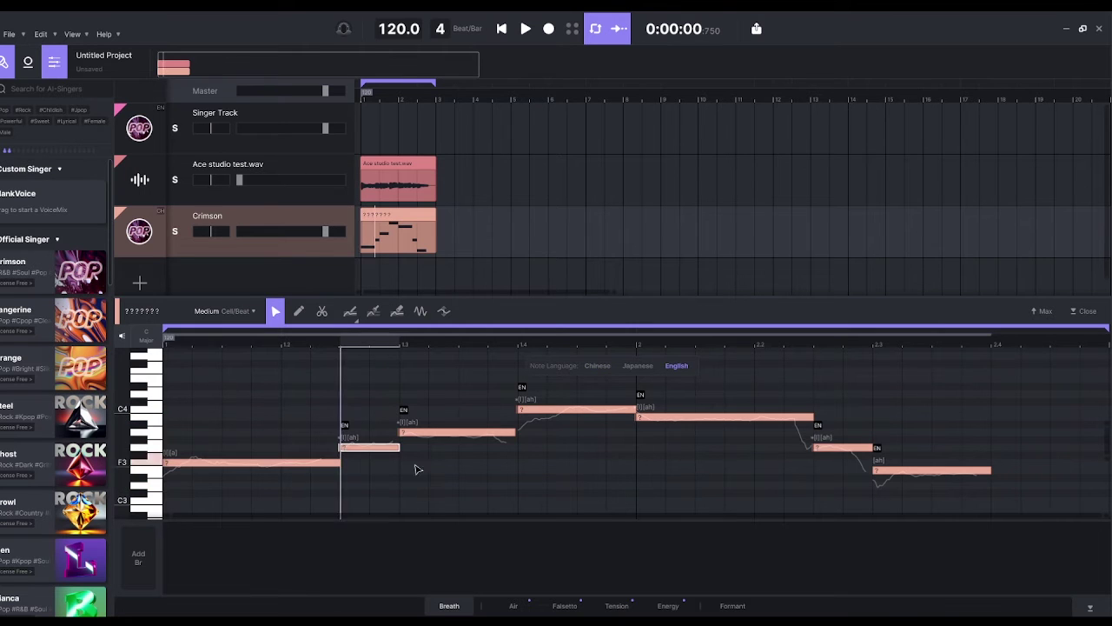
pyautogui.click(276, 463)
pyautogui.click(675, 368)
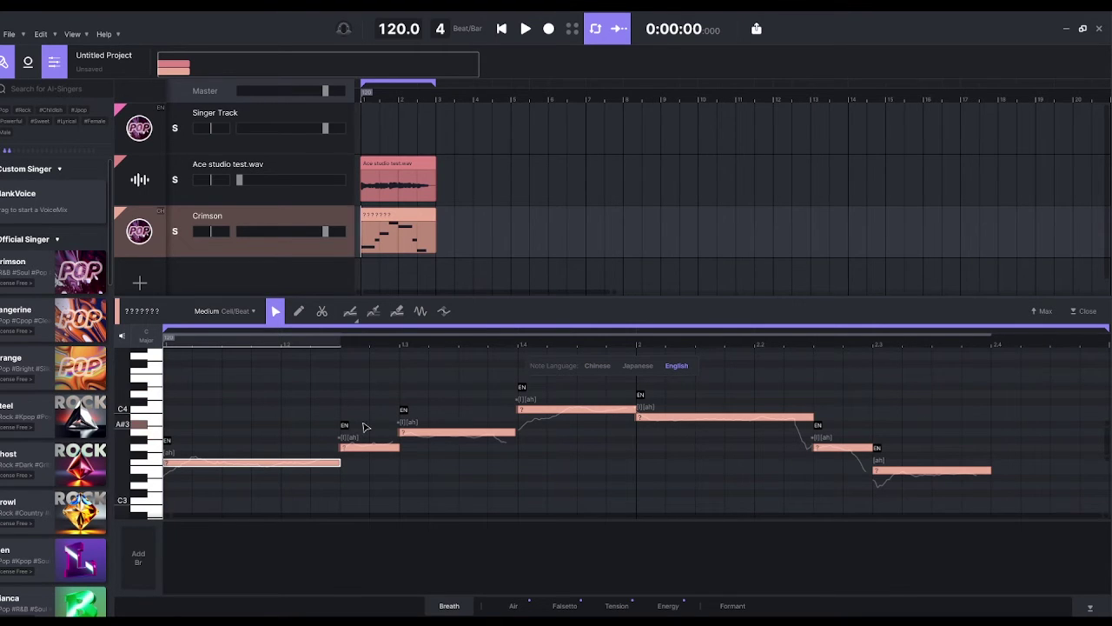
# - Change the lyrics of the first and second notes to "La"
pyautogui.scroll(-1, 209, 439)
pyautogui.rightClick(218, 432)
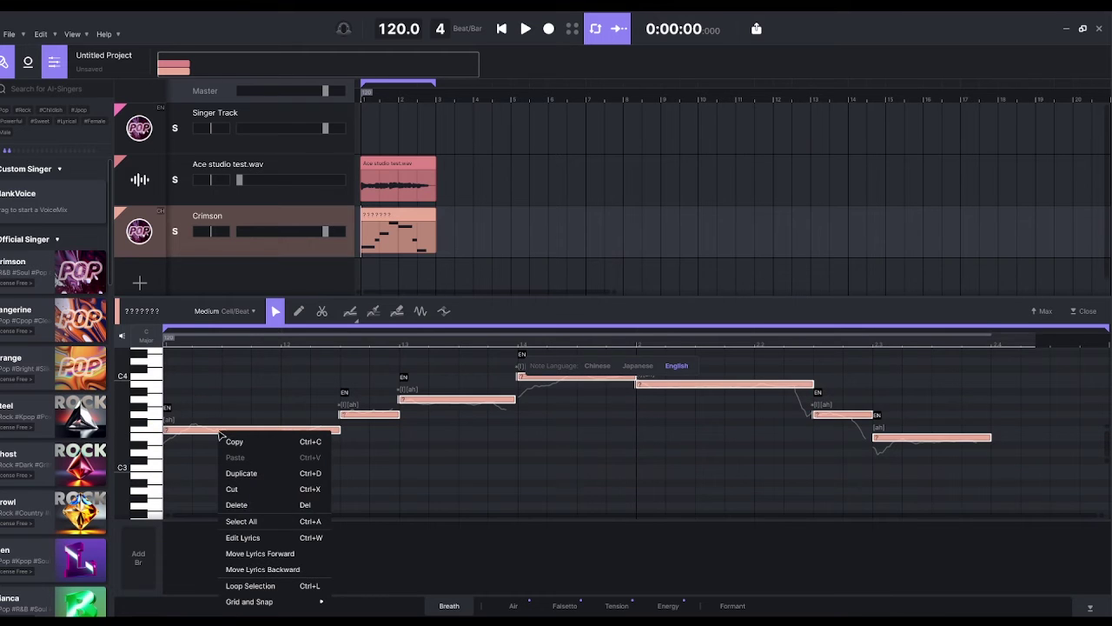
pyautogui.click(257, 543)
pyautogui.hotkey('ctrl', 'a')
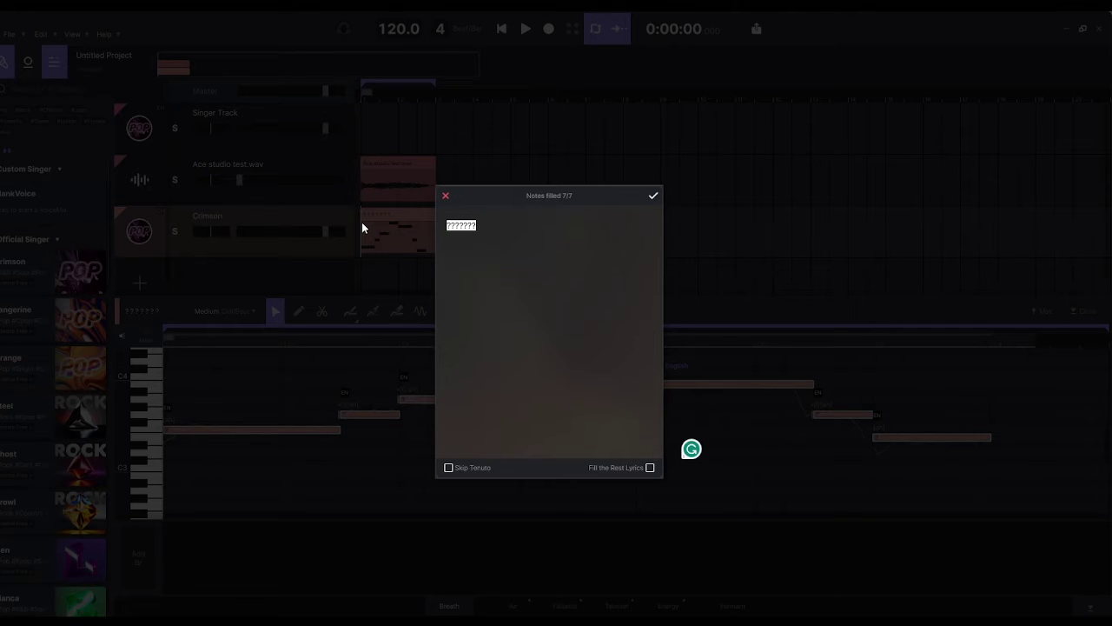
pyautogui.write('La')
pyautogui.press('Return')
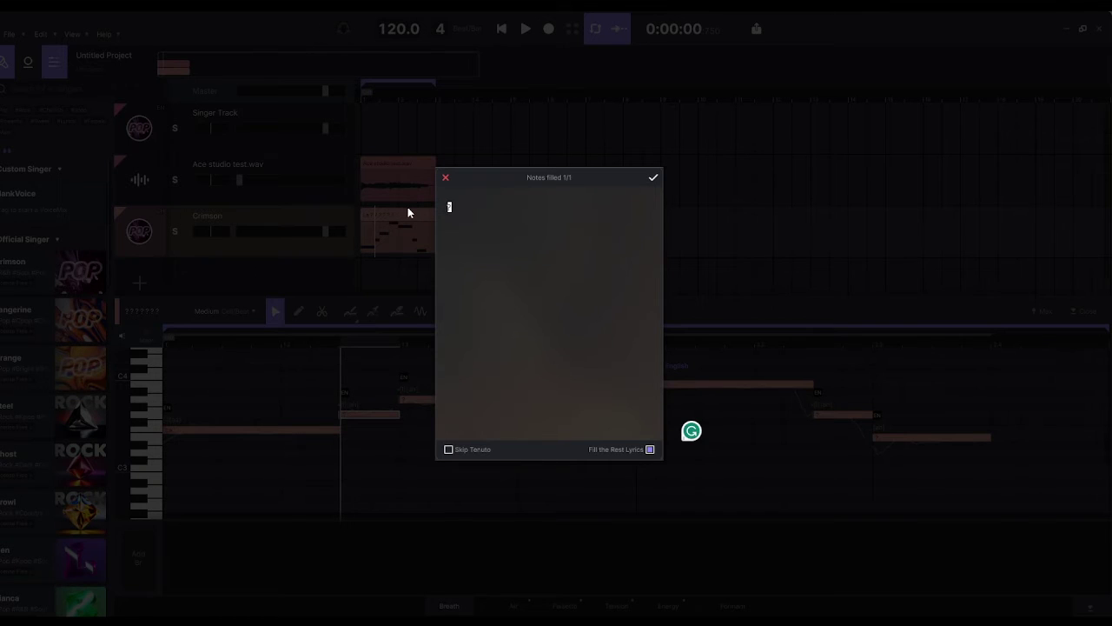
pyautogui.write('La')
pyautogui.press('Return')
# - Change the lyrics of the third and fourth notes to "La"
pyautogui.click(452, 400)
pyautogui.rightClick(450, 402)
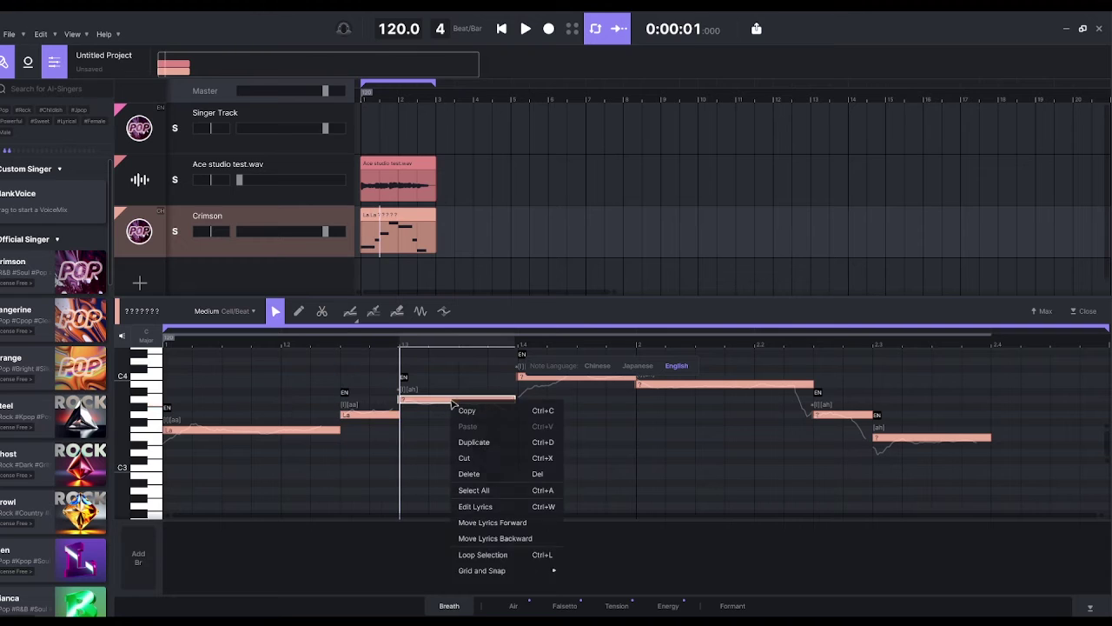
pyautogui.click(418, 432)
pyautogui.doubleClick(428, 400)
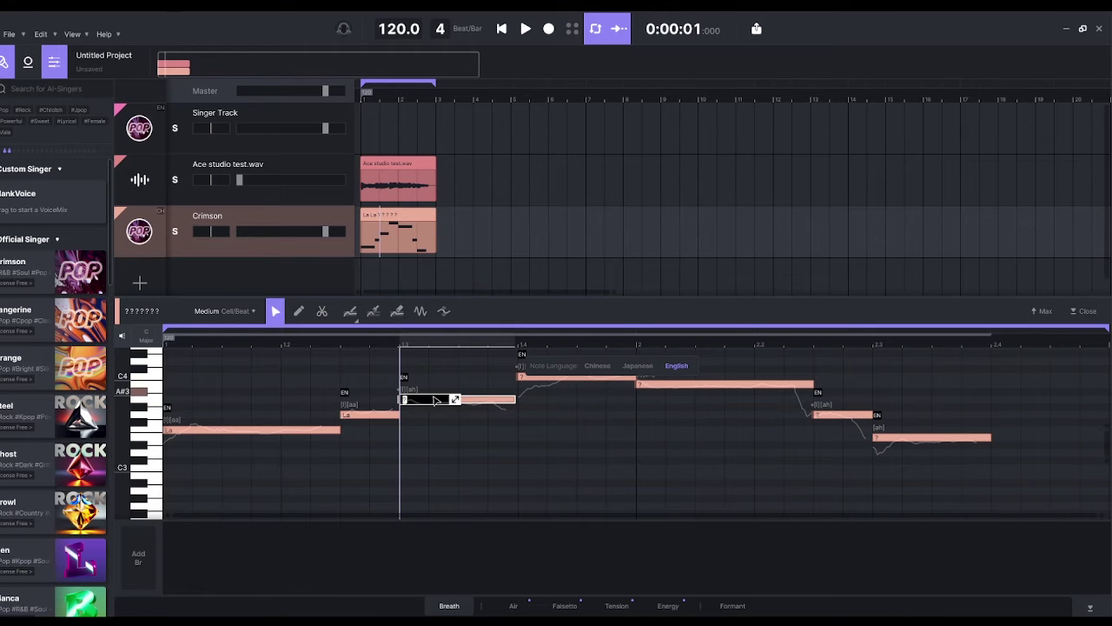
pyautogui.press('Return')
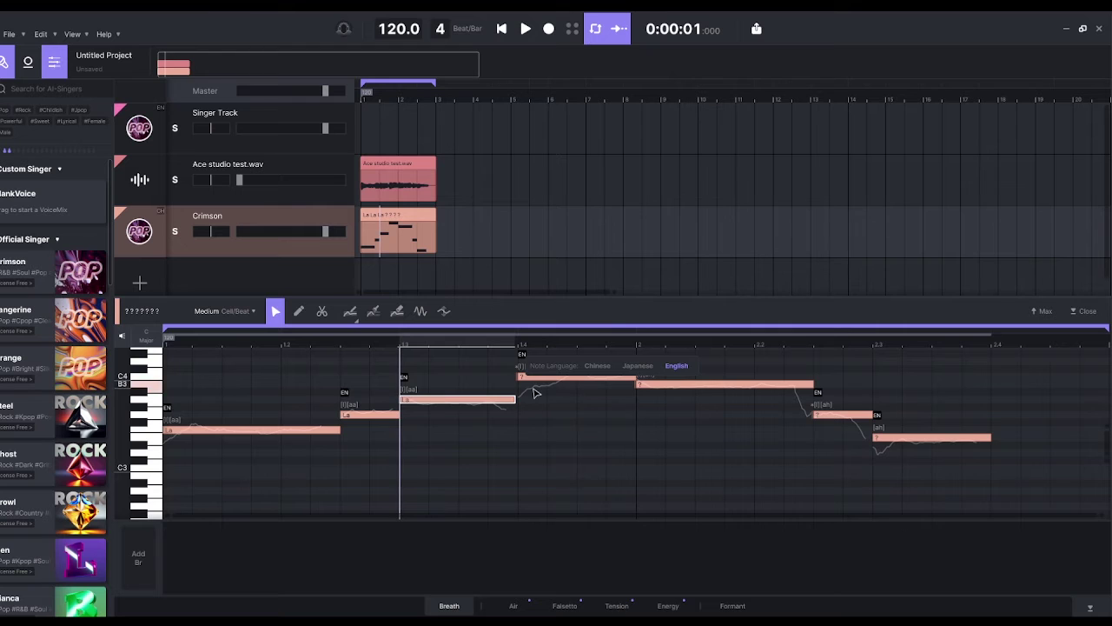
pyautogui.click(339, 378)
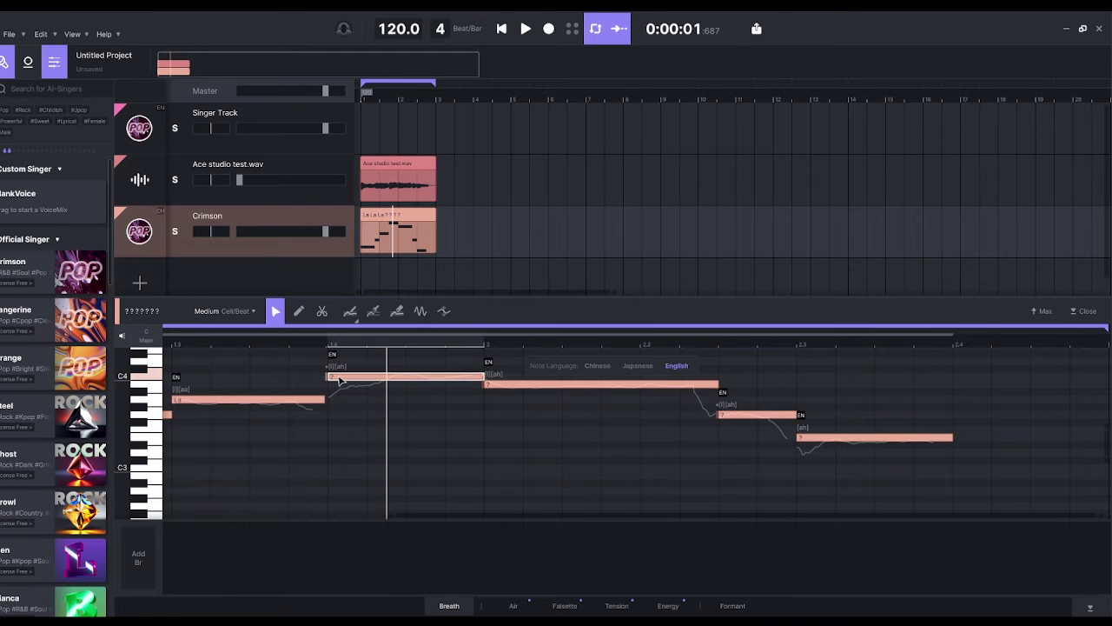
pyautogui.doubleClick(340, 378)
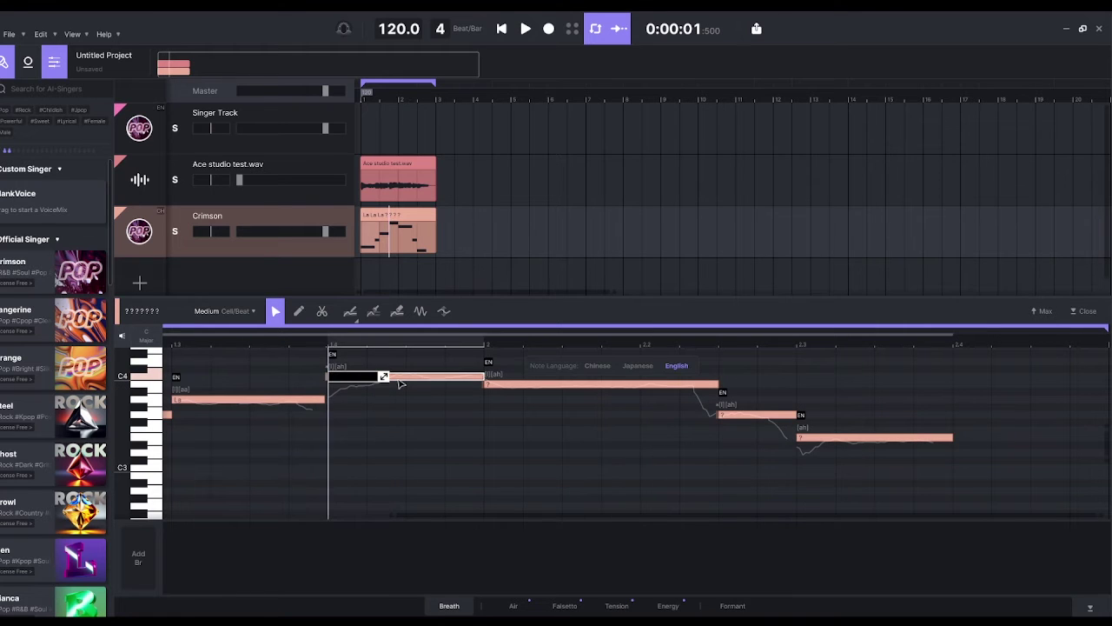
pyautogui.write('La')
pyautogui.press('Return')
# - Replace the placeholder lyrics of the fifth, sixth and seventh notes with "La"
pyautogui.click(489, 383)
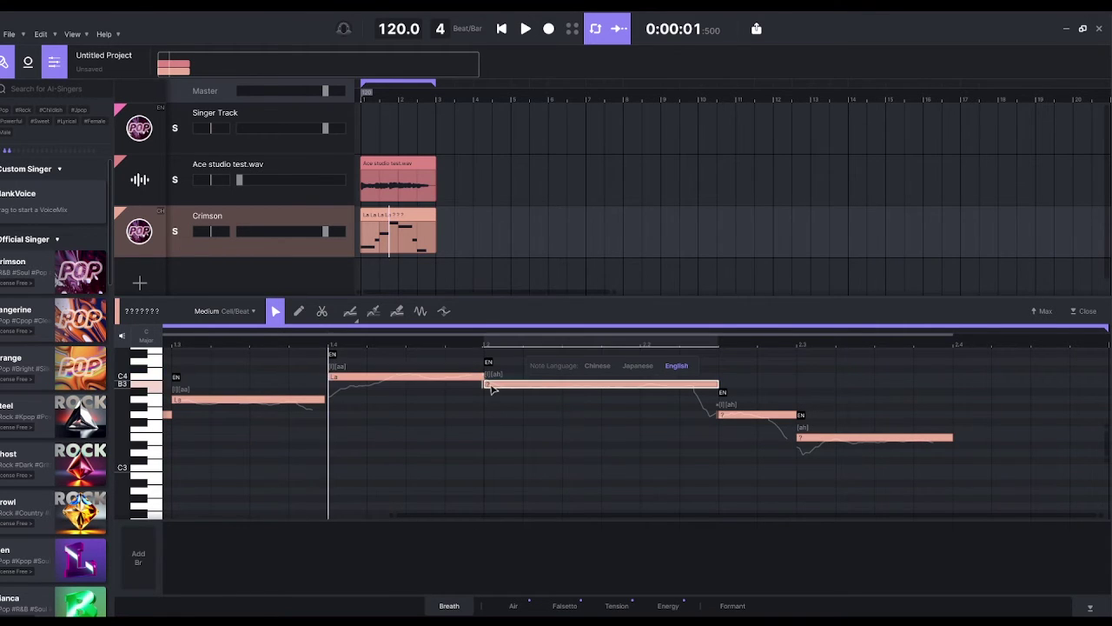
pyautogui.doubleClick(489, 383)
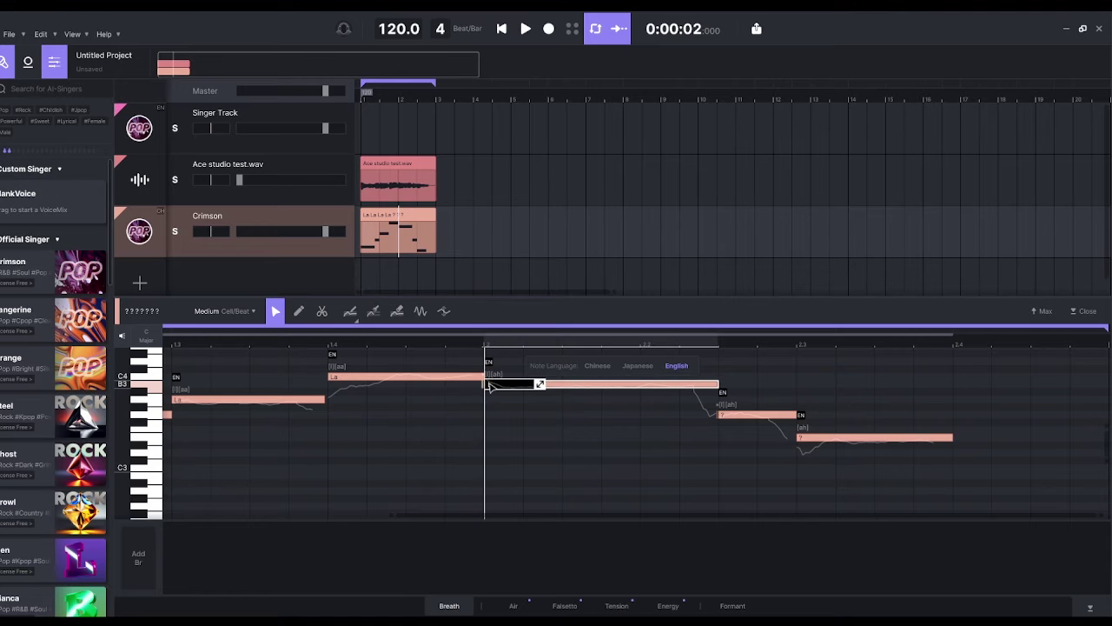
pyautogui.write('La')
pyautogui.press('Return')
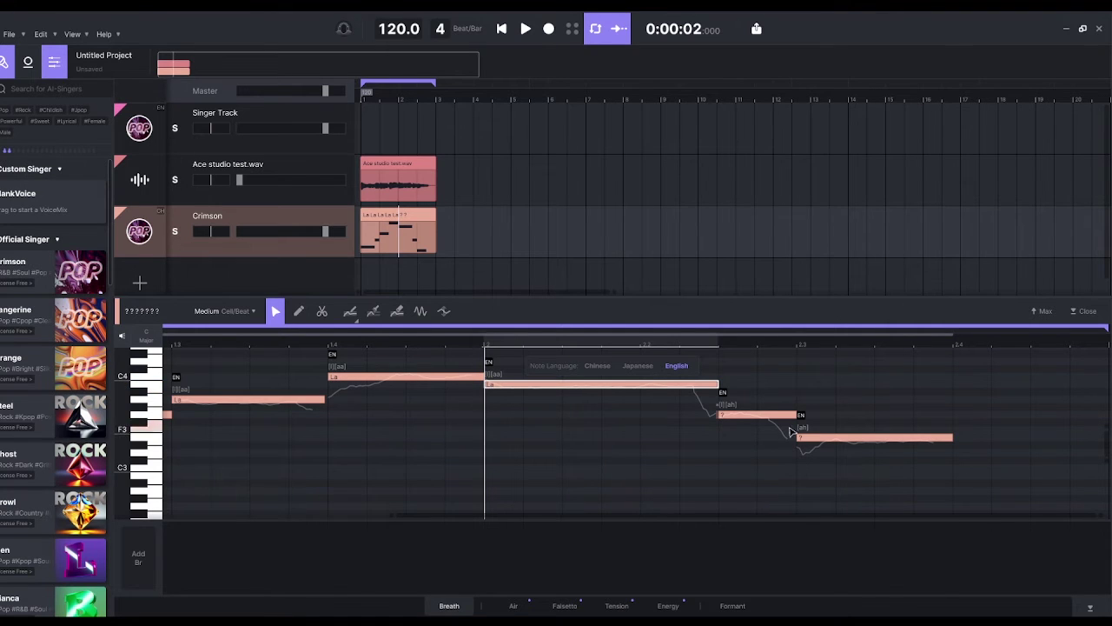
pyautogui.click(727, 415)
pyautogui.doubleClick(728, 415)
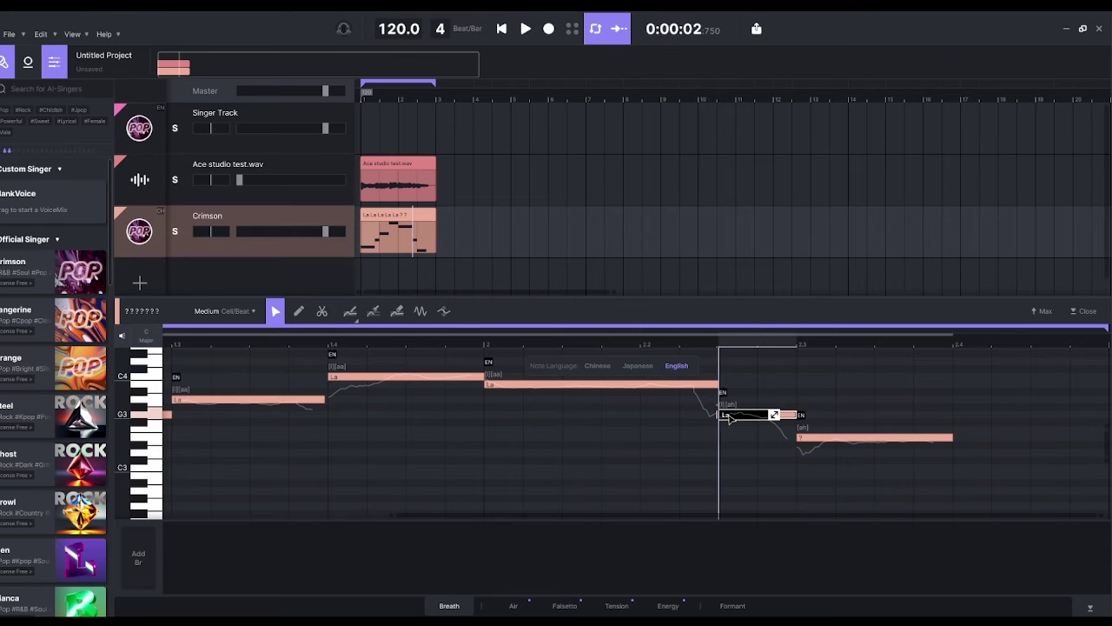
pyautogui.press('Return')
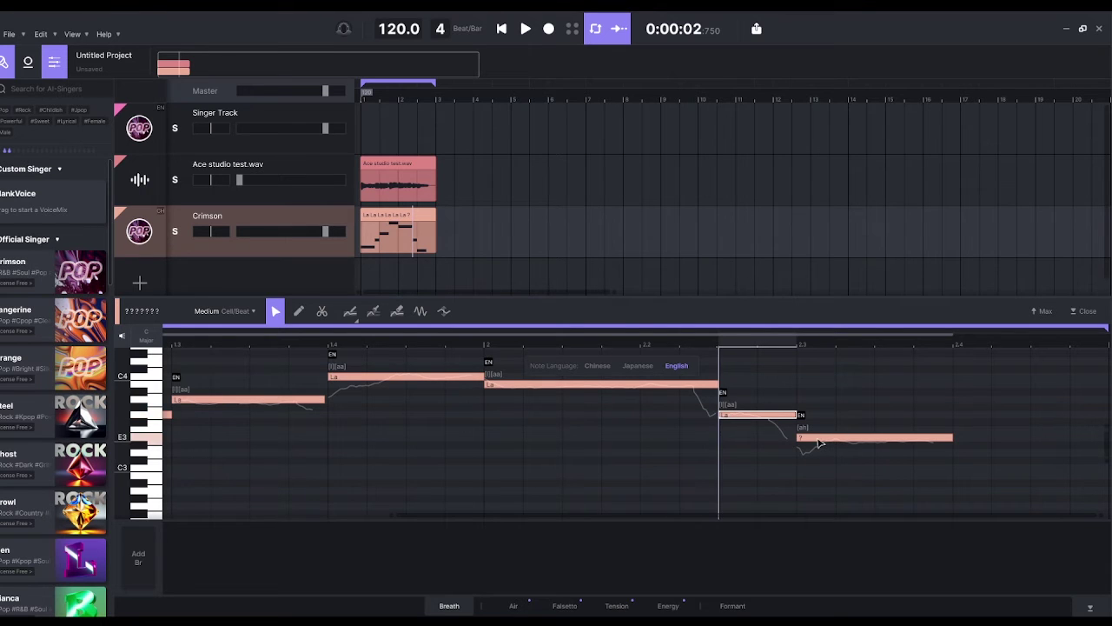
pyautogui.doubleClick(817, 440)
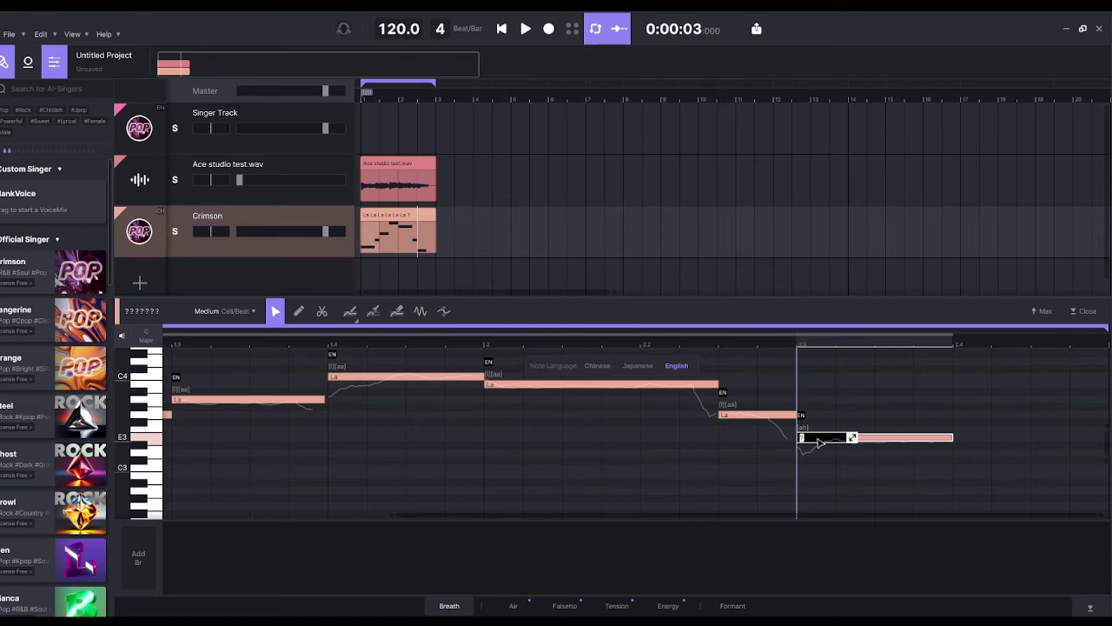
pyautogui.write('La')
pyautogui.press('Return')
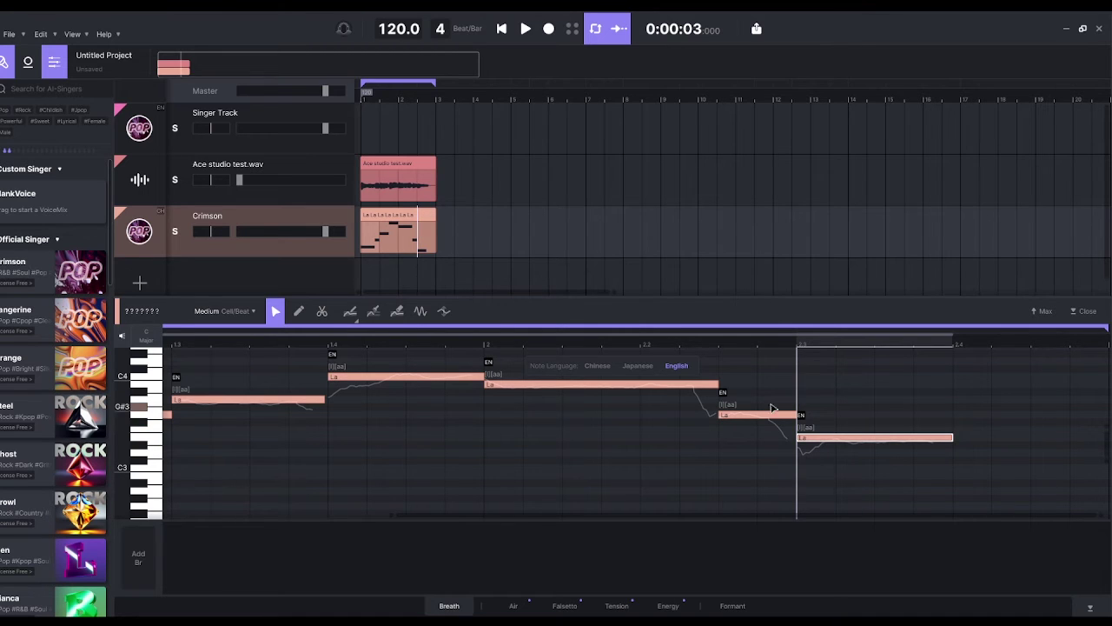
# - Play the Crimson vocal from the start to listen to the "La" lyrics, and stop playback
pyautogui.click(501, 28)
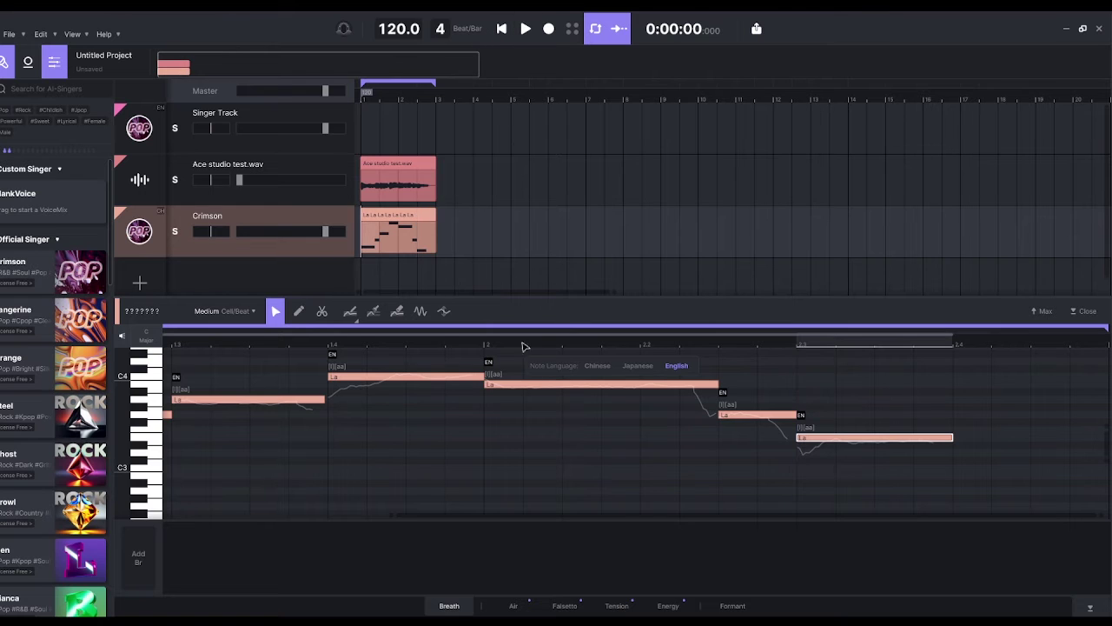
pyautogui.moveTo(397, 519); pyautogui.dragTo(167, 519)
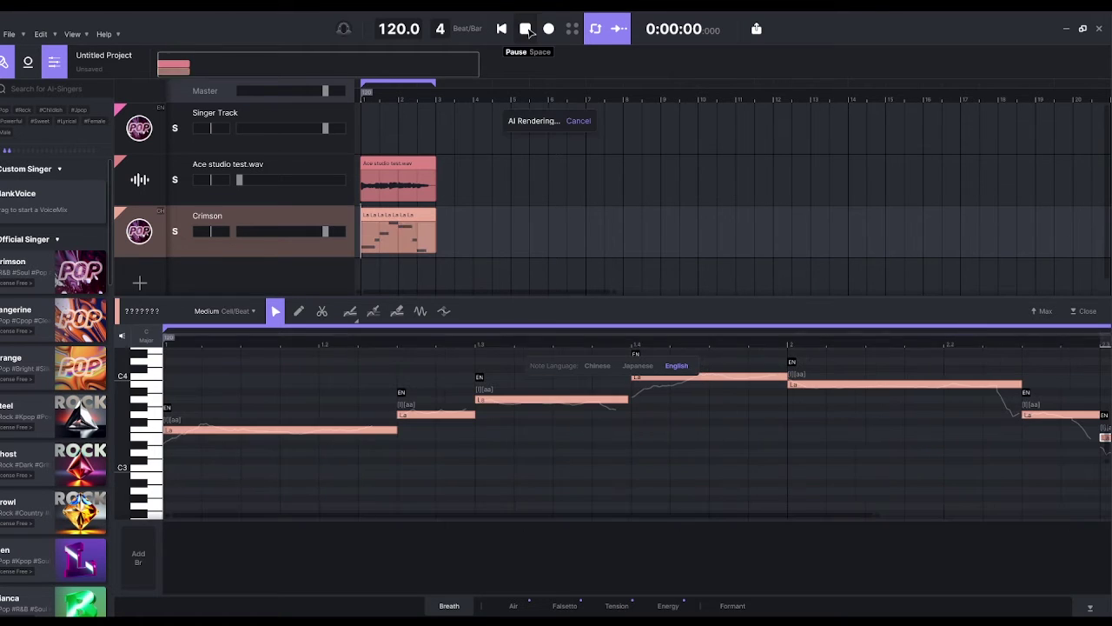
pyautogui.click(526, 29)
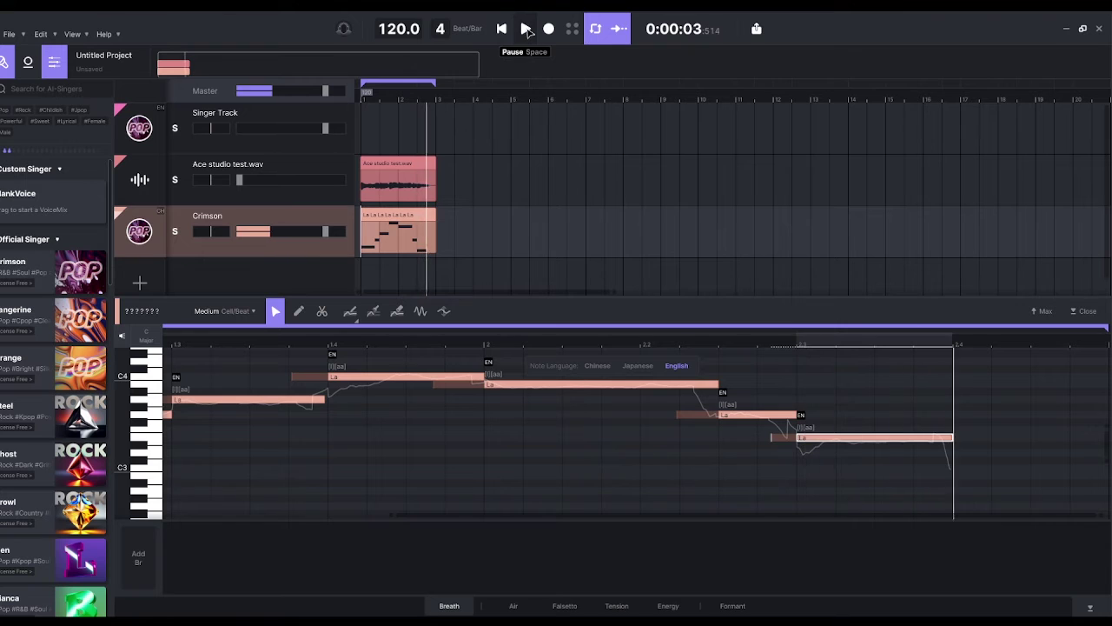
pyautogui.click(526, 29)
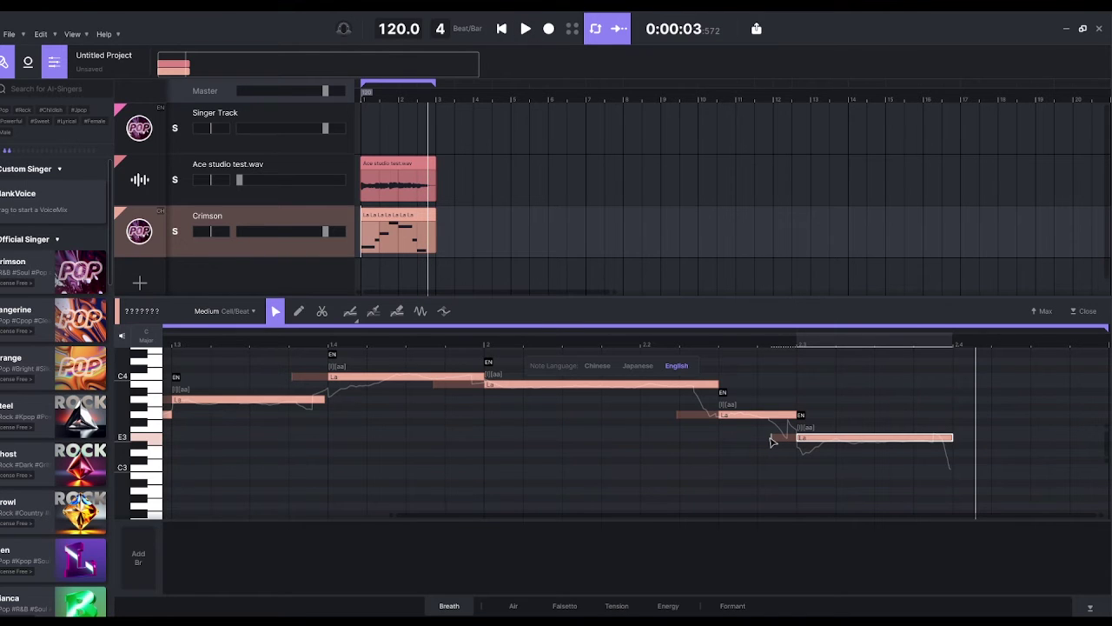
# - Shorten the consonant lead-ins of the second to seventh notes back to the start of each note
pyautogui.moveTo(774, 437); pyautogui.dragTo(869, 445)
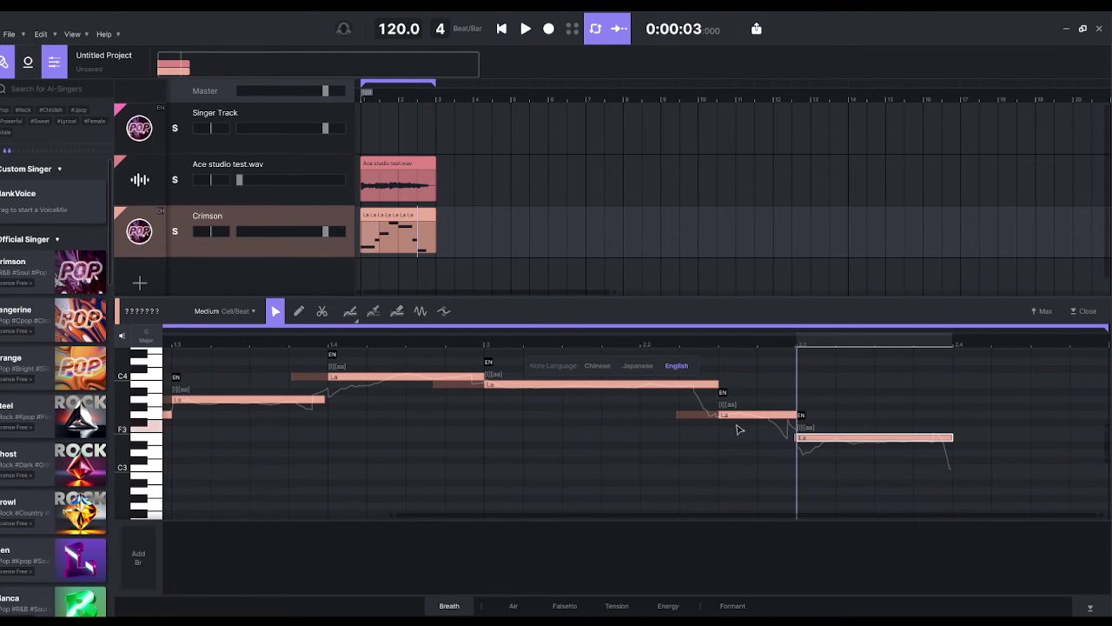
pyautogui.click(680, 416)
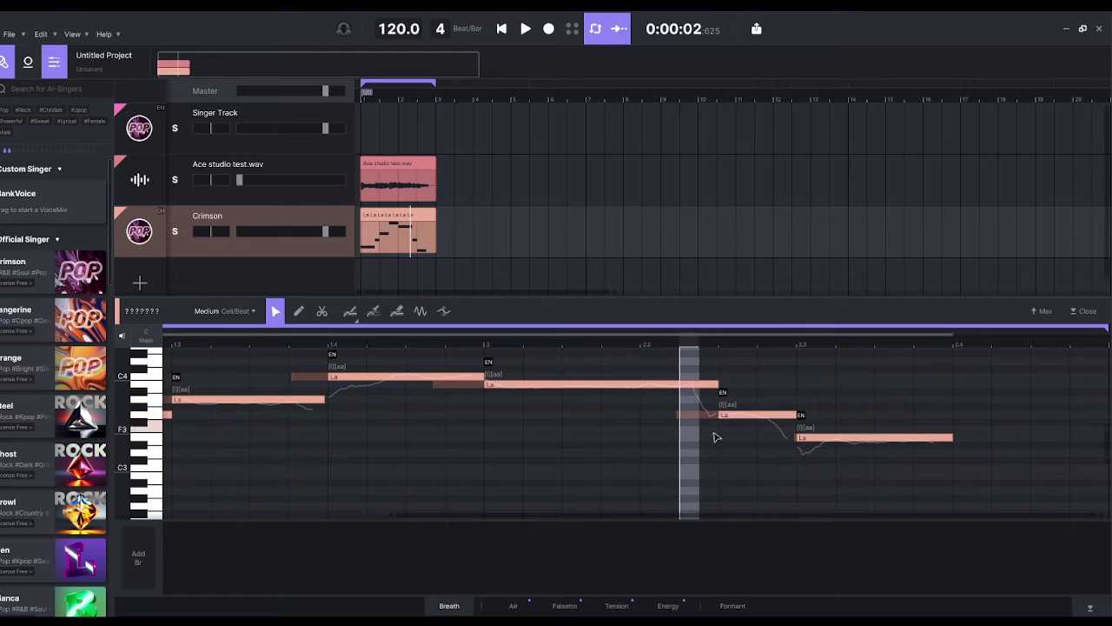
pyautogui.moveTo(677, 416); pyautogui.dragTo(767, 424)
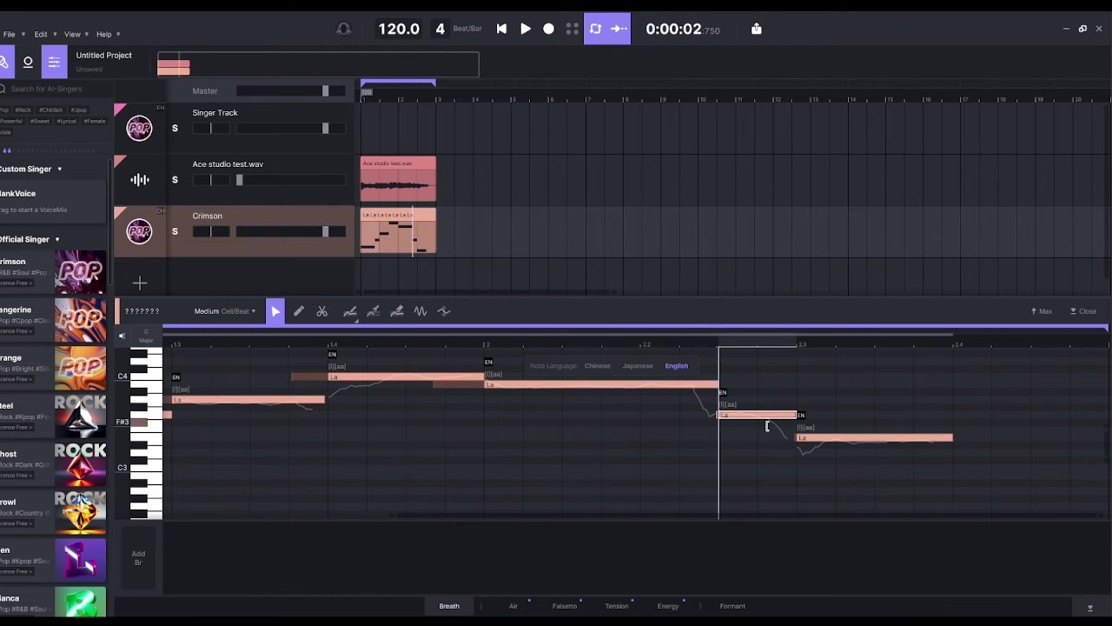
pyautogui.click(441, 393)
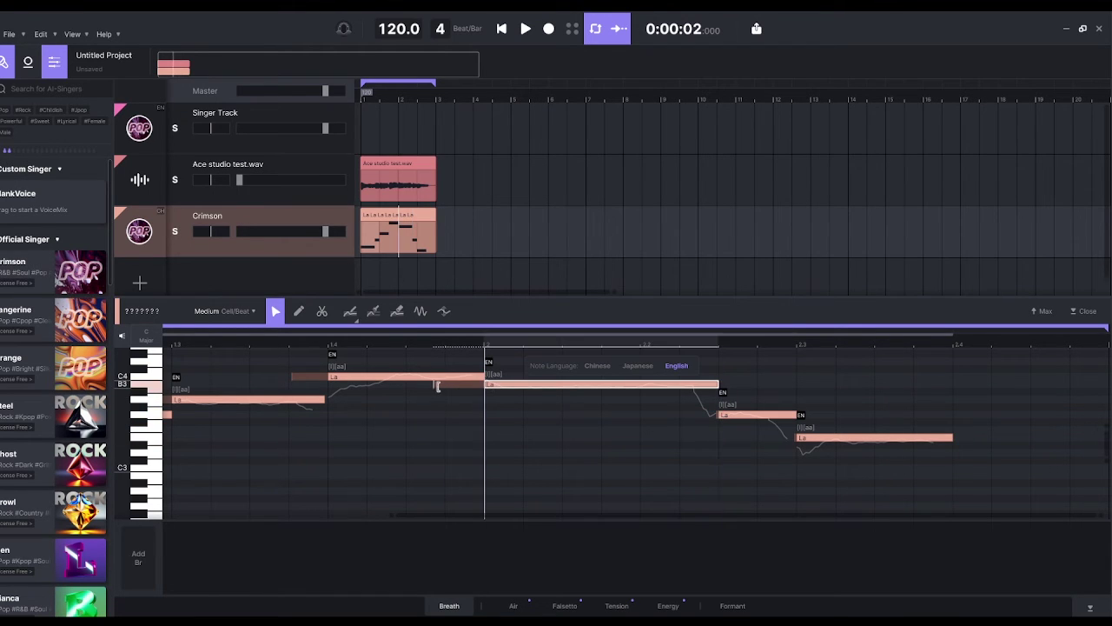
pyautogui.click(292, 378)
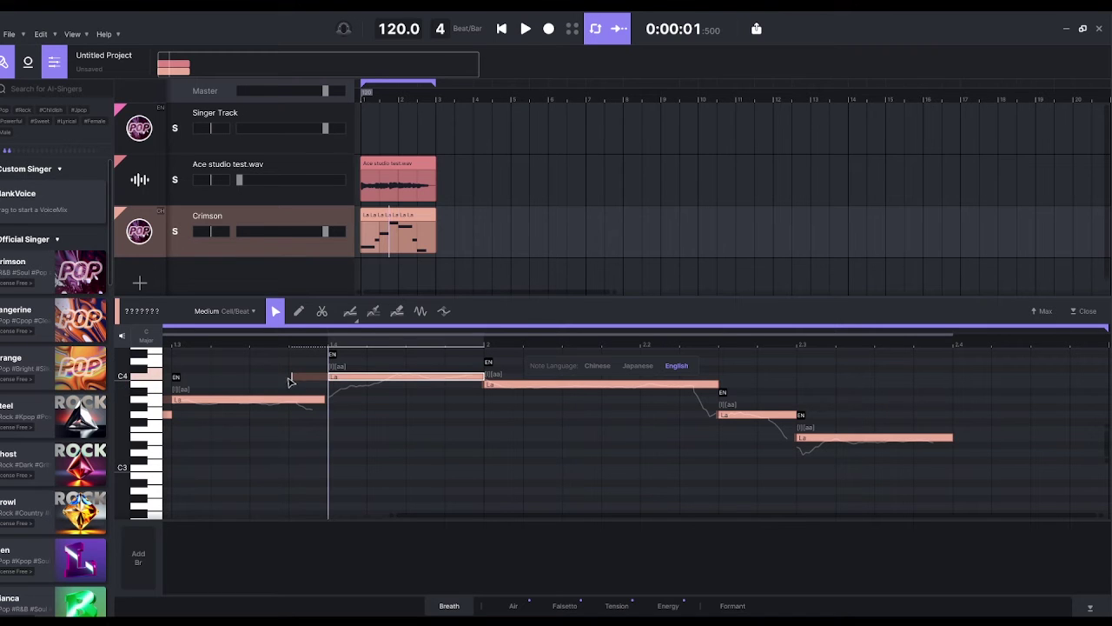
pyautogui.hscroll(-2, 439, 391)
pyautogui.click(455, 400)
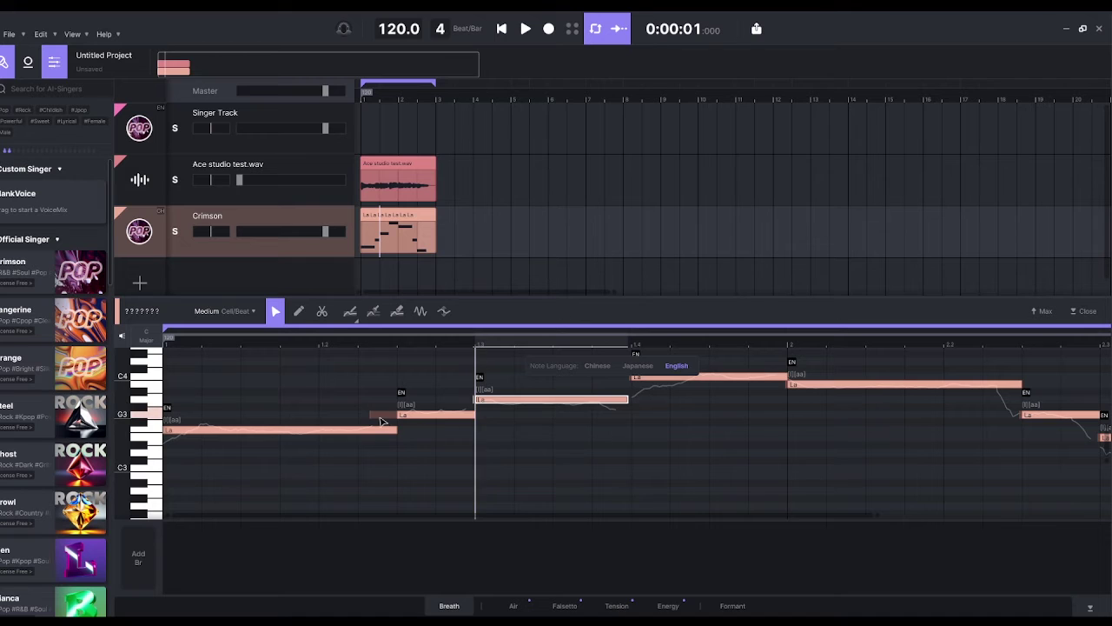
pyautogui.click(378, 421)
pyautogui.moveTo(877, 515); pyautogui.dragTo(1109, 517)
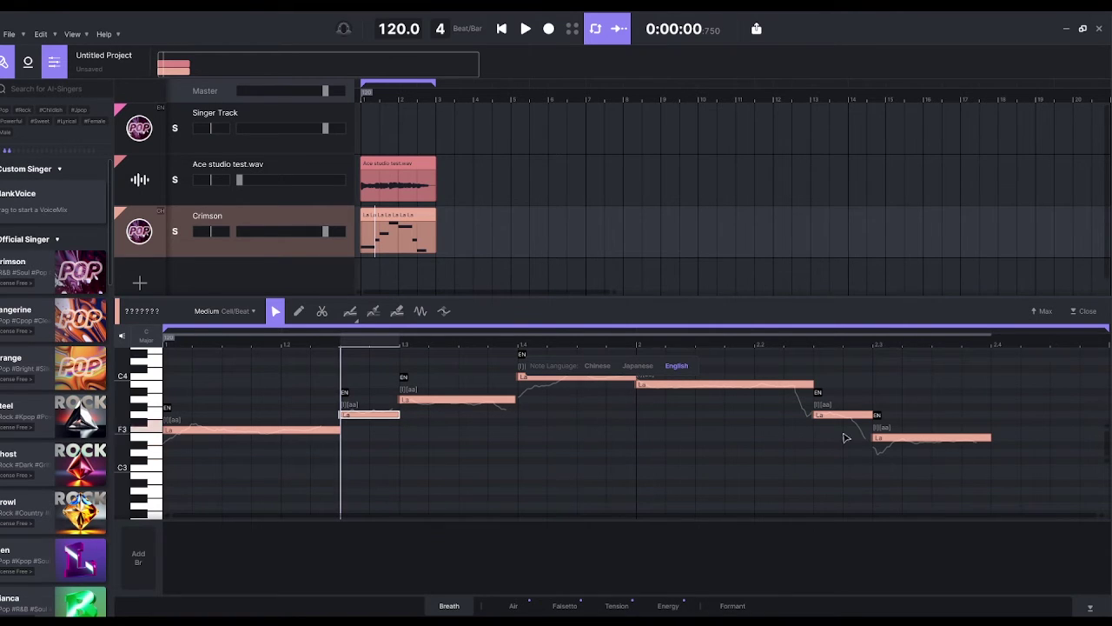
# - Flatten the pitch curve of the first note to reduce its wobble, and switch to the note drawing pencil
pyautogui.press('Home')
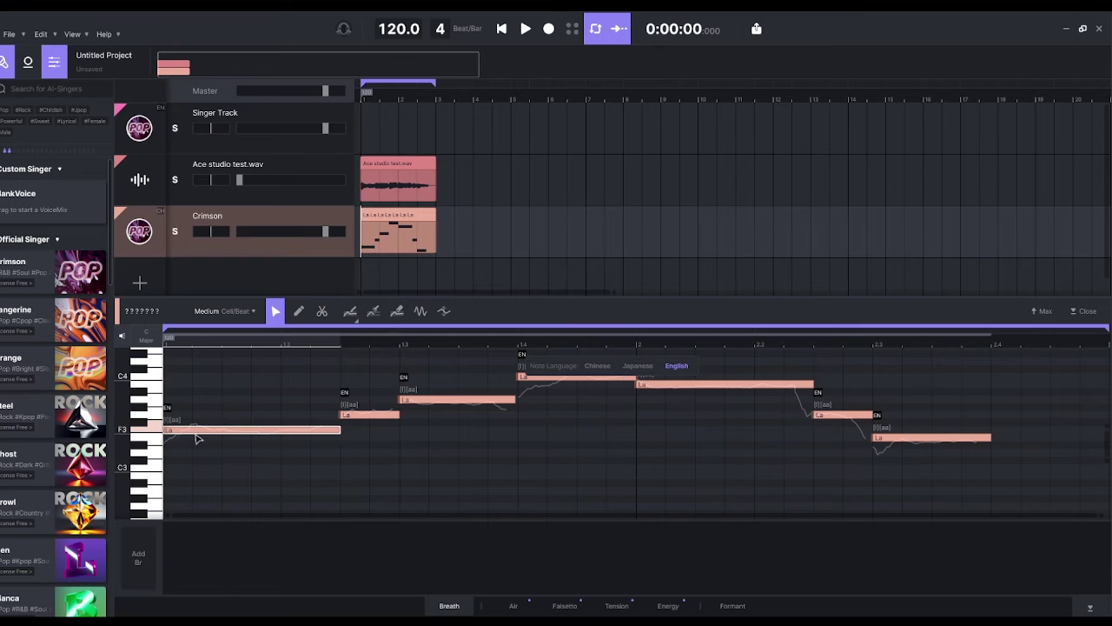
pyautogui.click(444, 312)
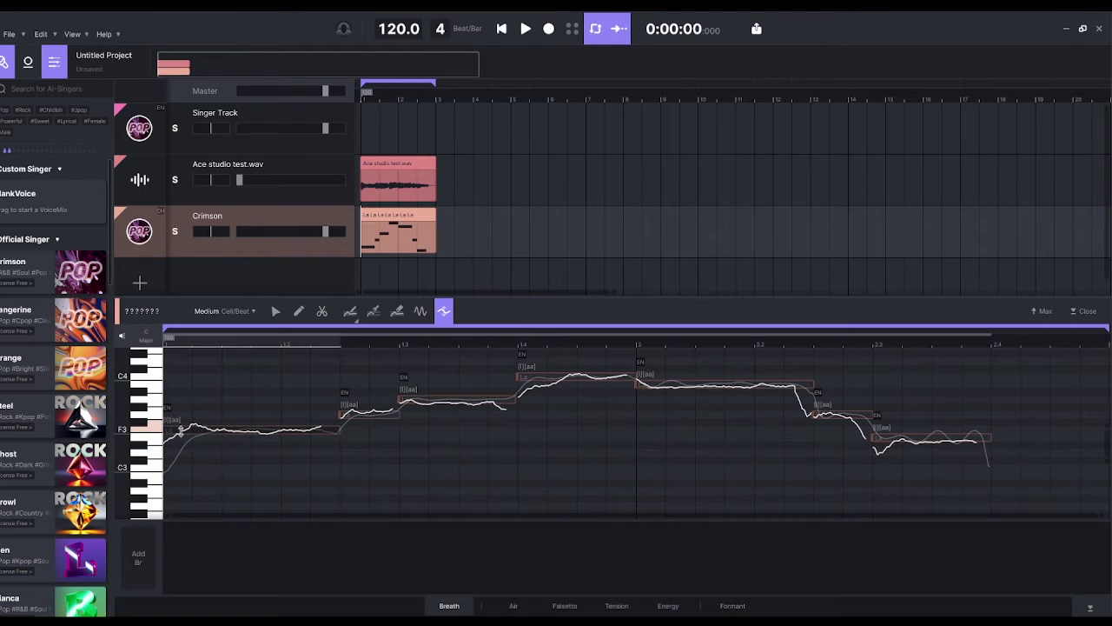
pyautogui.moveTo(181, 431)
pyautogui.mouseDown()
pyautogui.moveTo(193, 417)
pyautogui.moveTo(192, 446)
pyautogui.mouseUp()
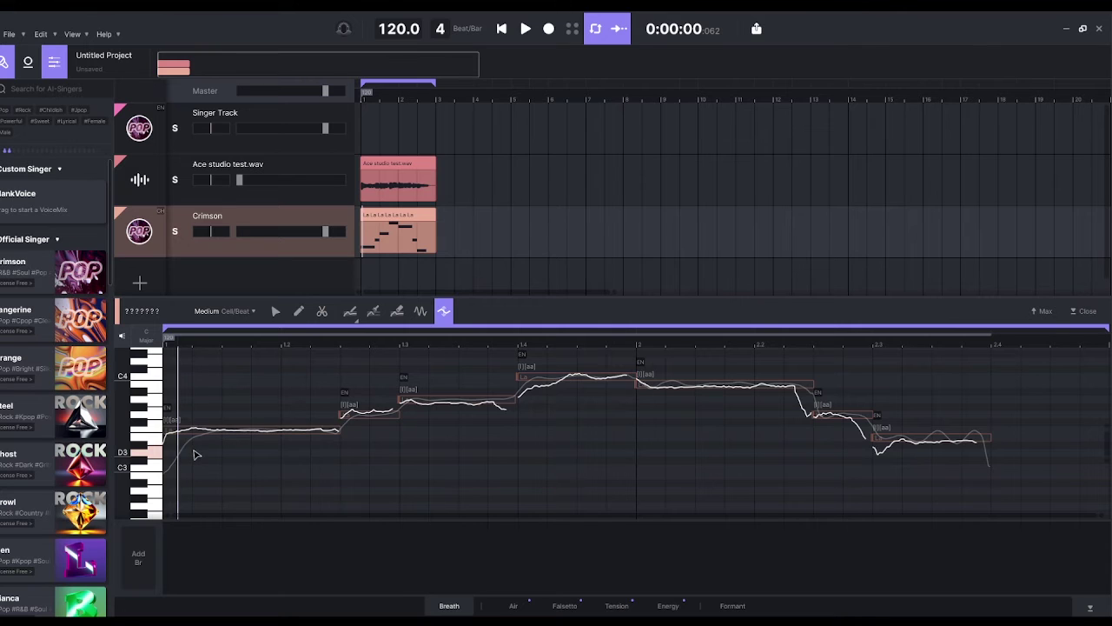
pyautogui.press('2')
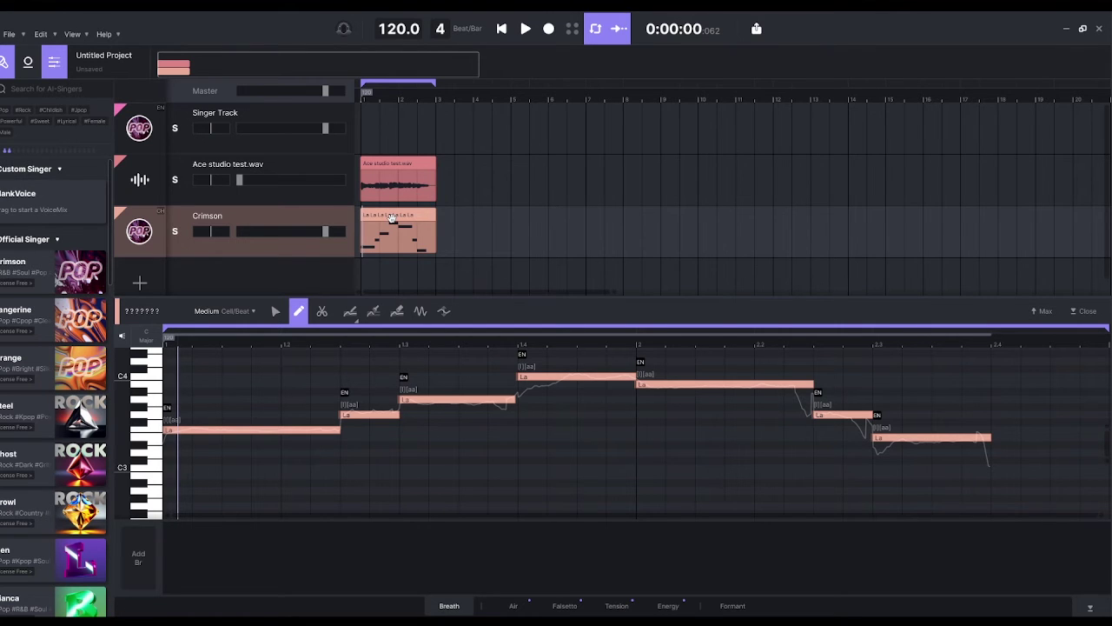
# - Move the Crimson vocal clip onto the empty Singer Track and place the Crimson track directly above the Ace studio test.wav track
pyautogui.moveTo(391, 217); pyautogui.dragTo(392, 115)
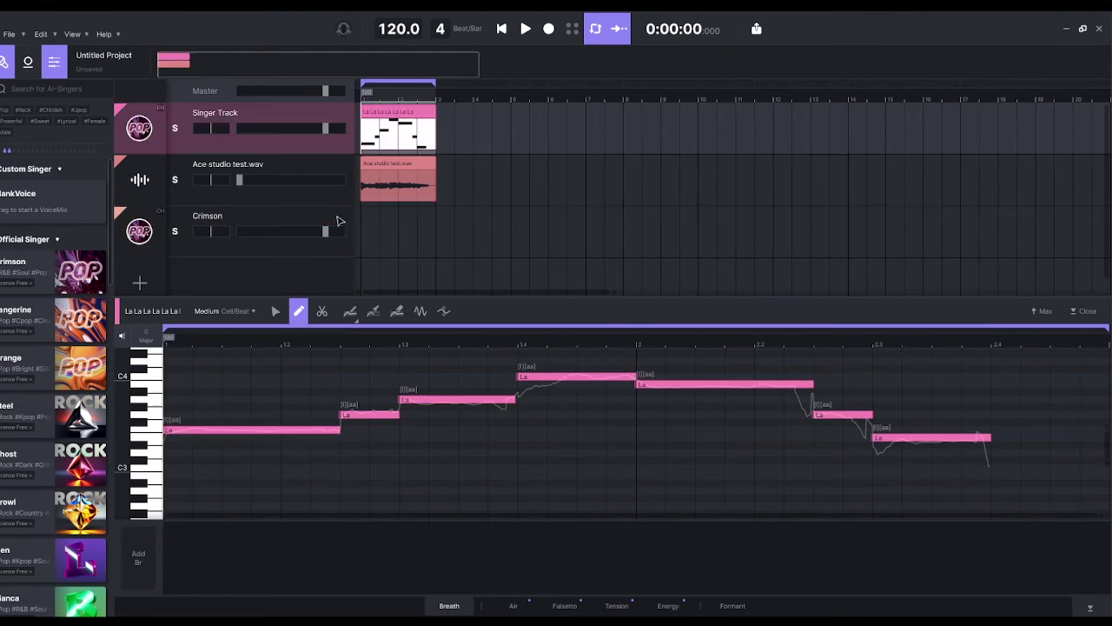
pyautogui.moveTo(196, 252); pyautogui.dragTo(196, 178)
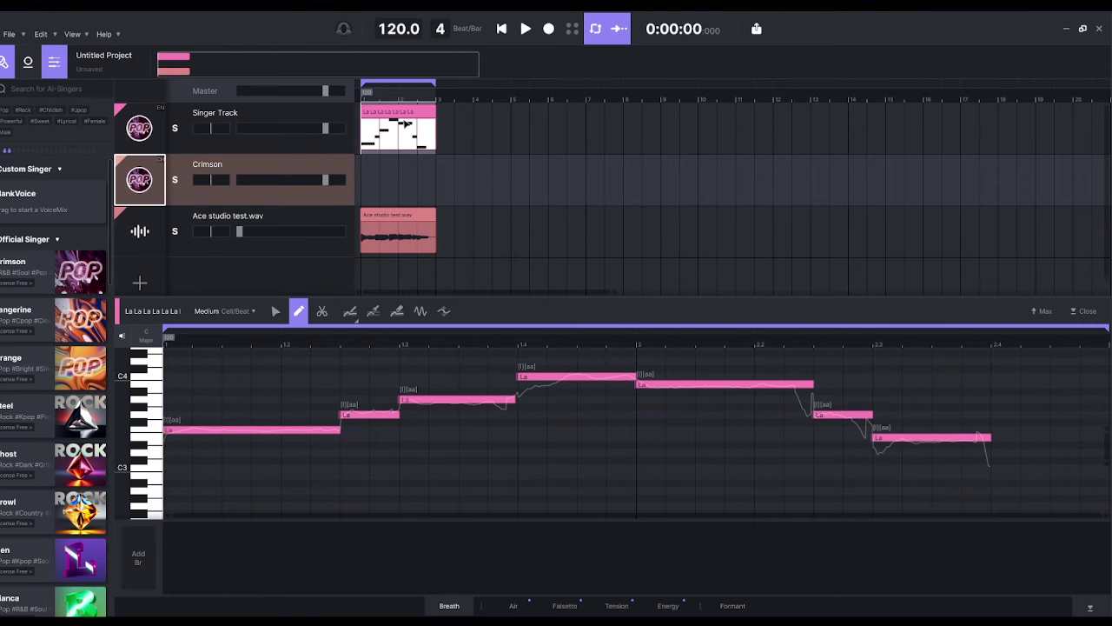
# - Duplicate the Singer Track clip and place the copy on the Crimson track at the start of the timeline
pyautogui.click(400, 111)
pyautogui.rightClick(403, 113)
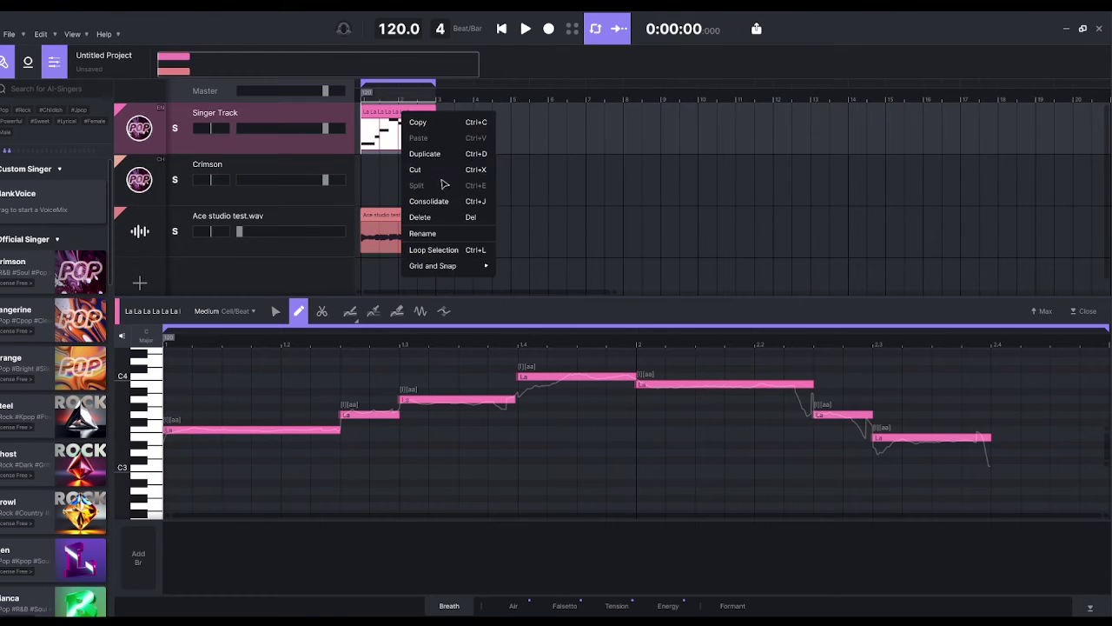
pyautogui.click(425, 153)
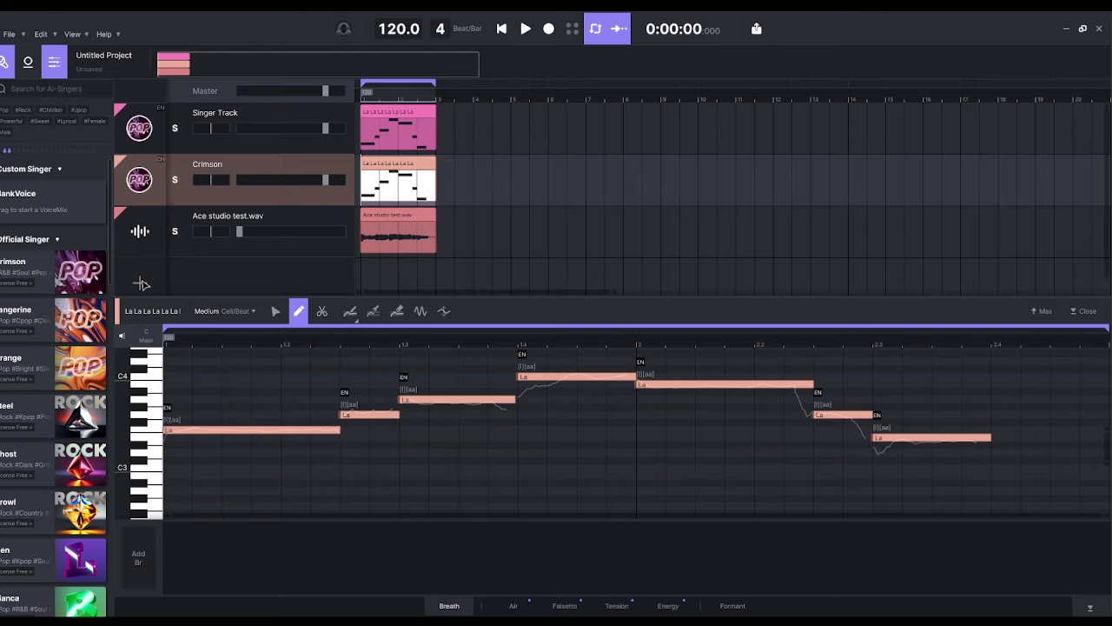
# - Add a blank track above the Ace studio test.wav track and assign the AI singer Ghost to it
pyautogui.click(141, 283)
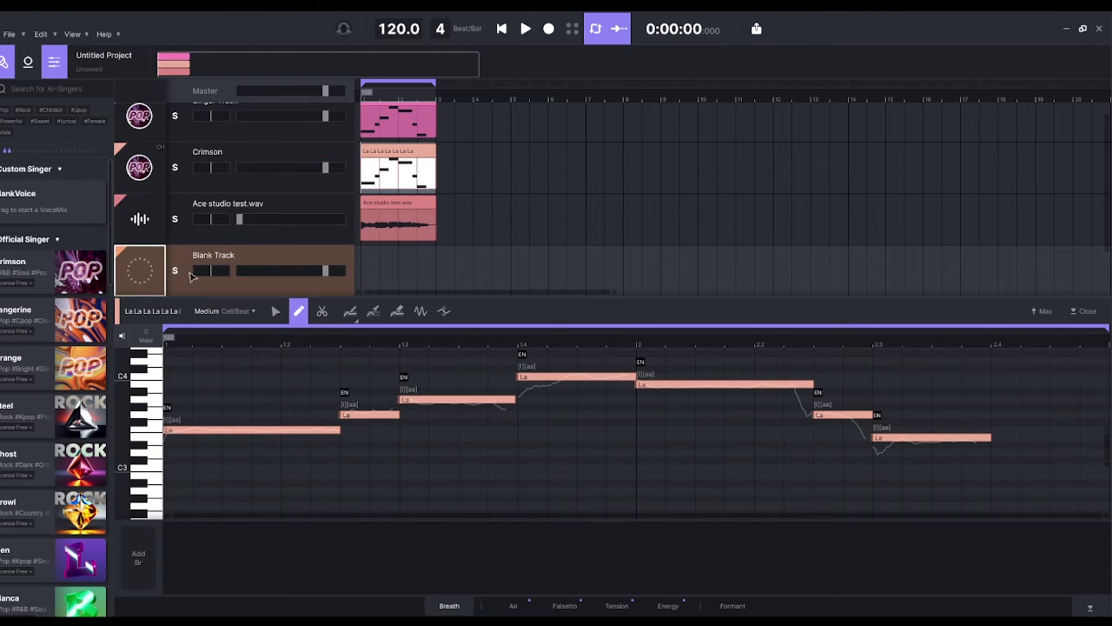
pyautogui.moveTo(191, 275); pyautogui.dragTo(152, 246)
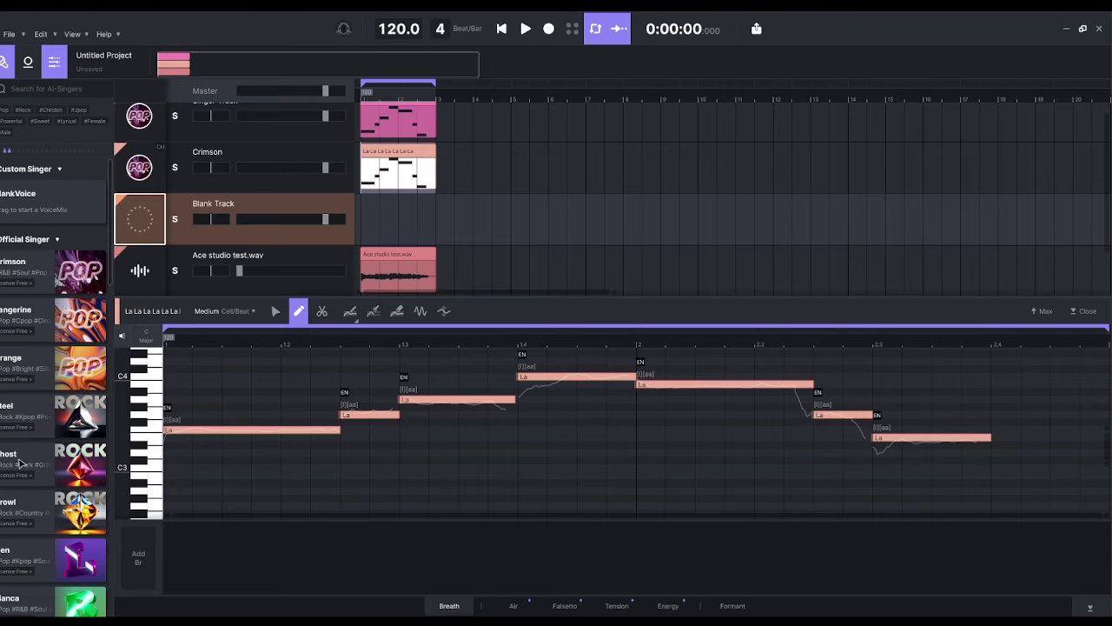
pyautogui.moveTo(19, 463); pyautogui.dragTo(139, 219)
# - Duplicate the Crimson clip and move the copy to the start of the Ghost track
pyautogui.rightClick(398, 153)
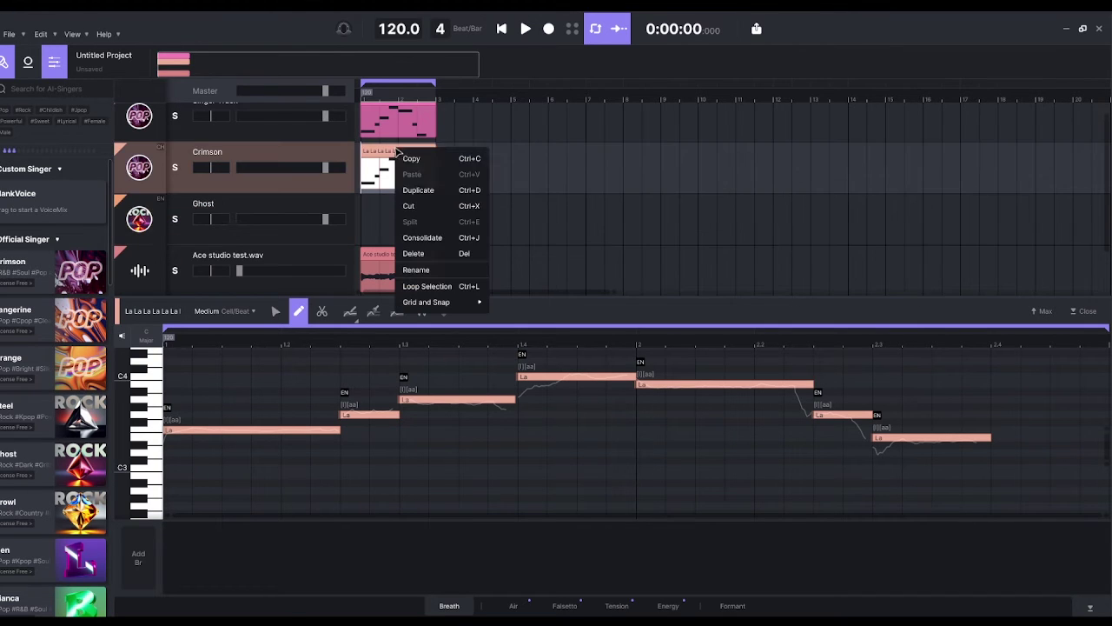
pyautogui.click(438, 191)
pyautogui.moveTo(489, 177); pyautogui.dragTo(415, 228)
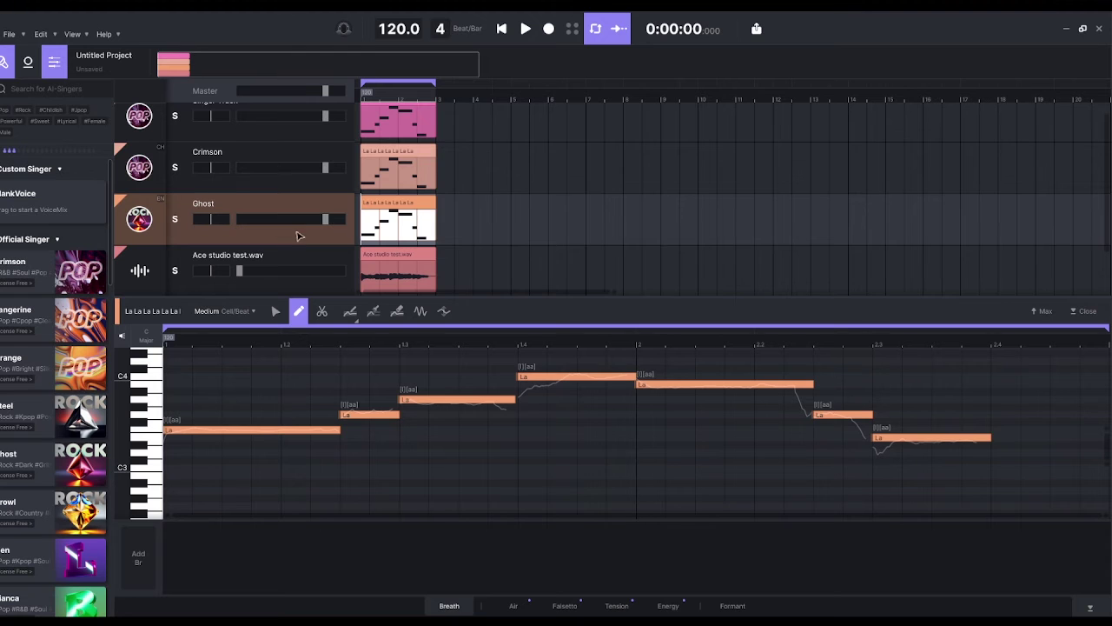
# - Play the three vocal tracks together from the start, and stop playback
pyautogui.press('space')
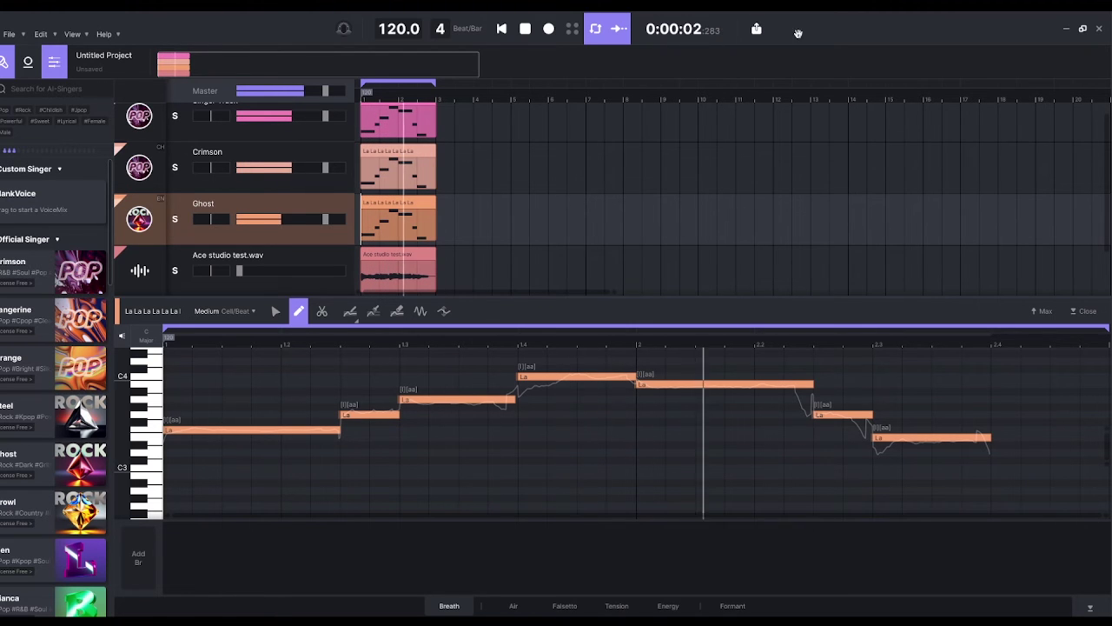
pyautogui.click(524, 29)
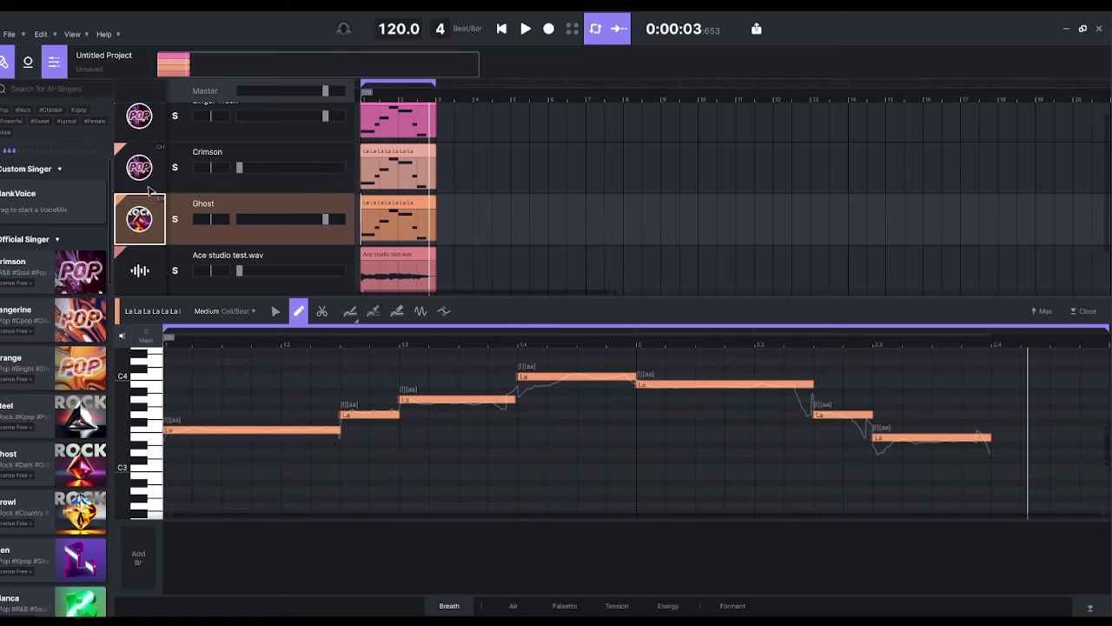
# - Open the Crimson clip's notes and raise the first three notes to A3, B3 and C4
pyautogui.click(393, 149)
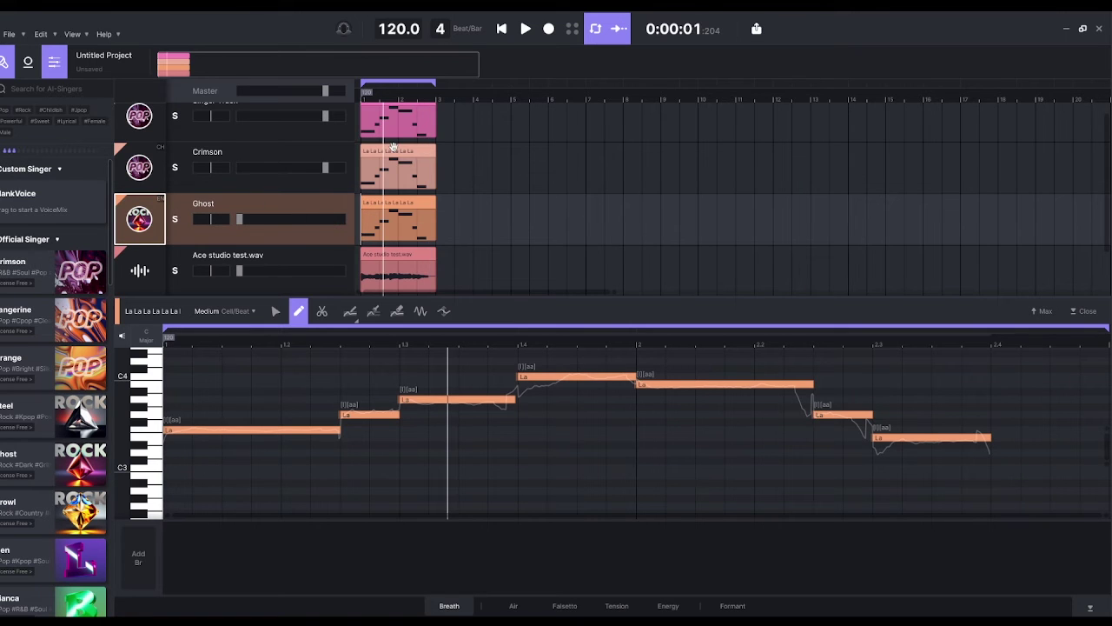
pyautogui.click(391, 151)
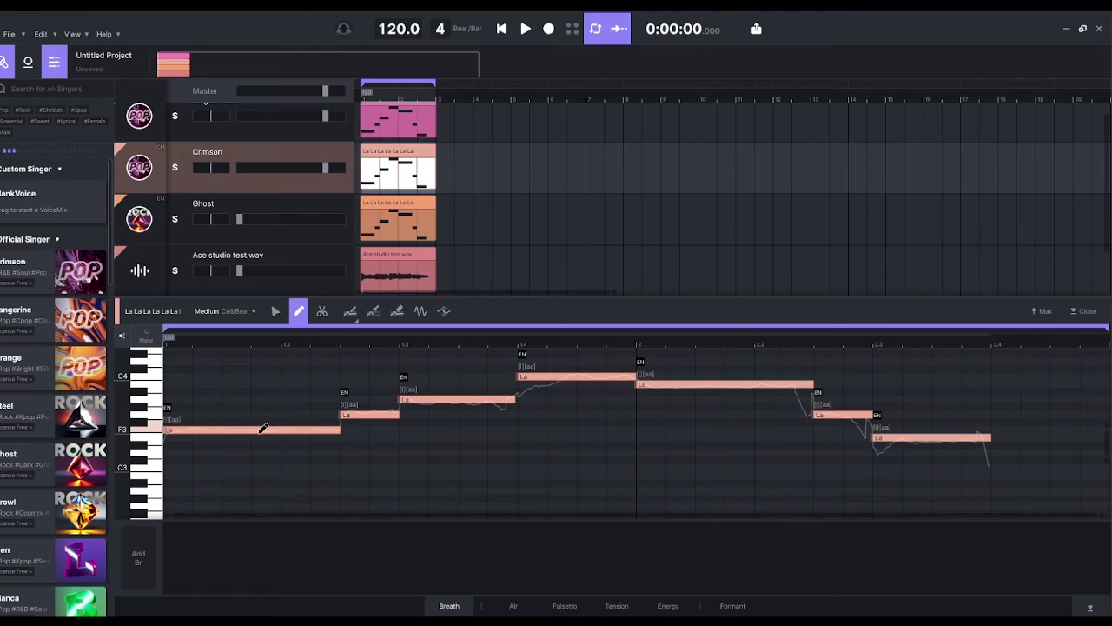
pyautogui.click(274, 313)
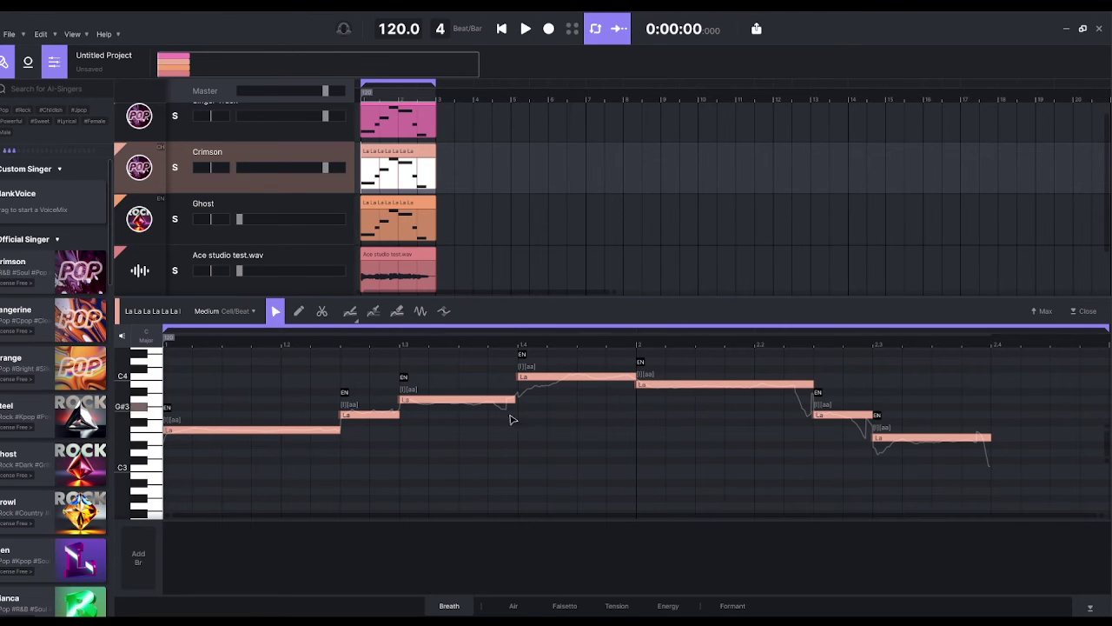
pyautogui.moveTo(247, 432); pyautogui.dragTo(248, 404)
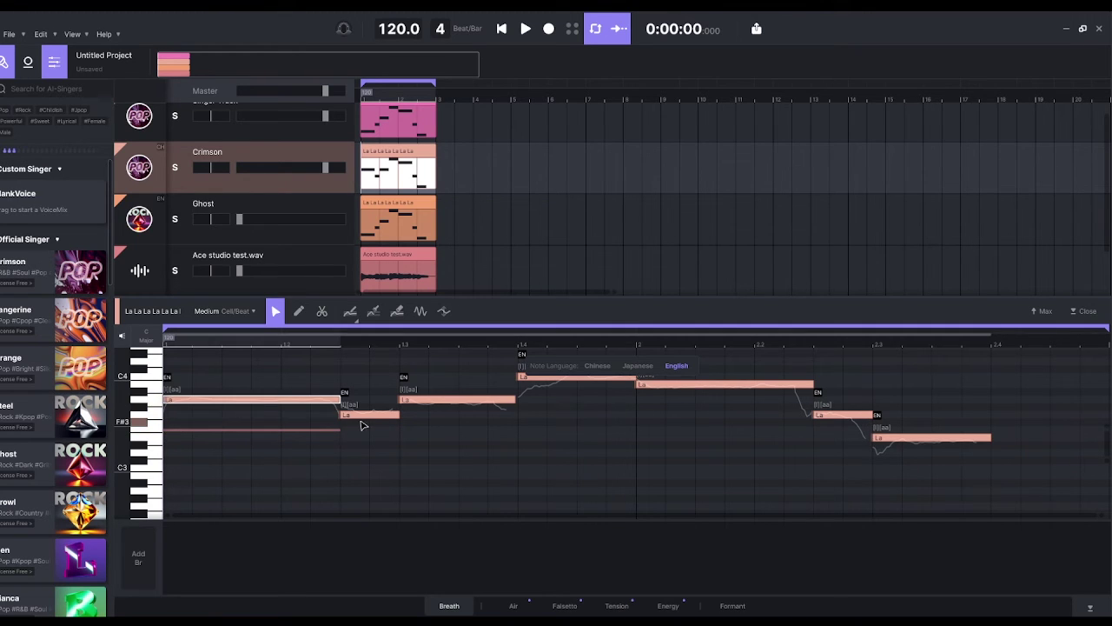
pyautogui.moveTo(367, 422); pyautogui.dragTo(368, 385)
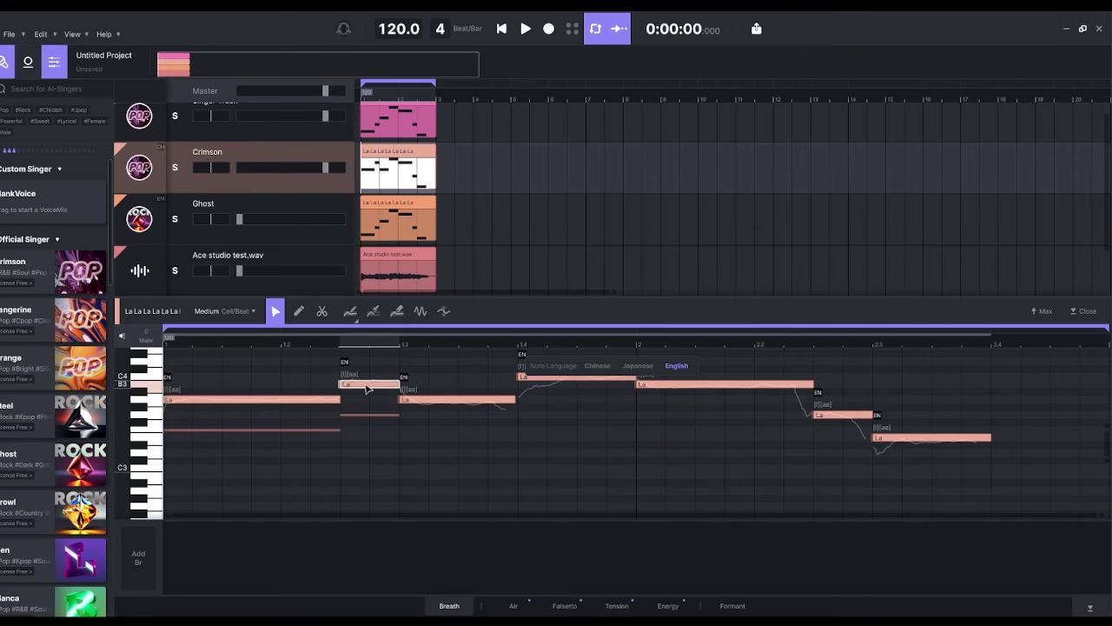
pyautogui.moveTo(444, 401); pyautogui.dragTo(441, 384)
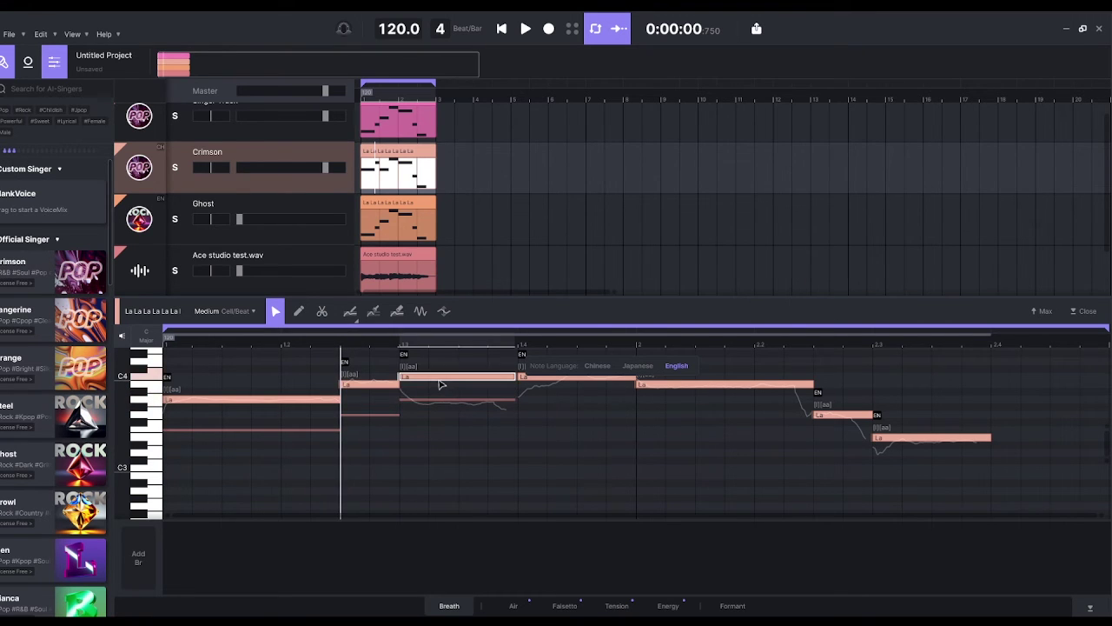
# - Raise the fourth to seventh notes of the Crimson clip to E4, D4, B3 and G3
pyautogui.scroll(3, 583, 458)
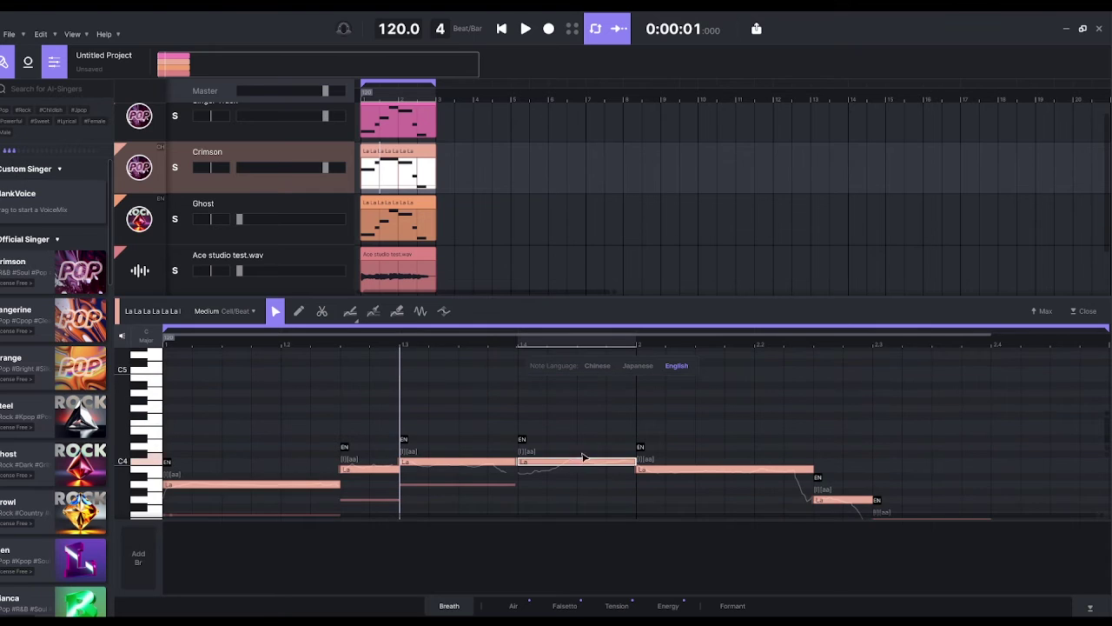
pyautogui.moveTo(583, 457); pyautogui.dragTo(584, 432)
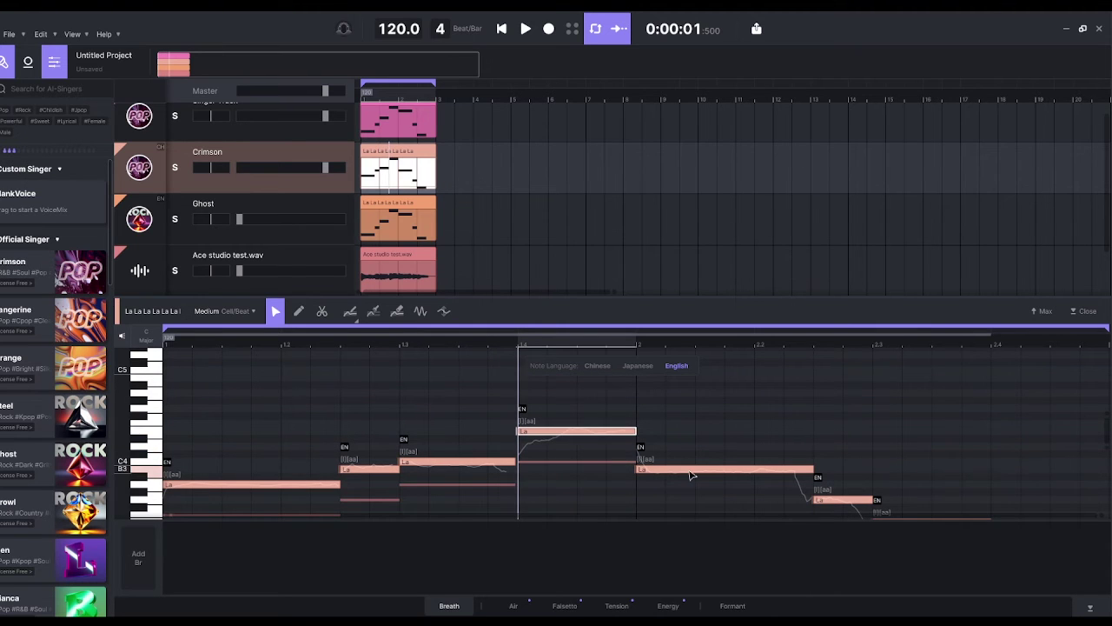
pyautogui.moveTo(691, 475); pyautogui.dragTo(690, 452)
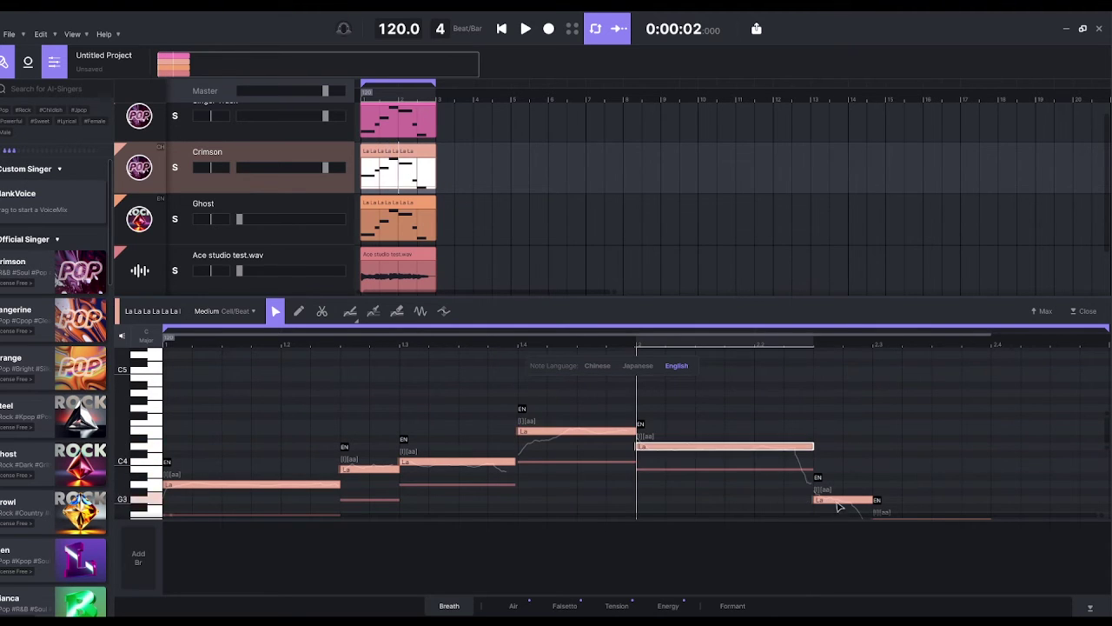
pyautogui.moveTo(839, 502); pyautogui.dragTo(839, 470)
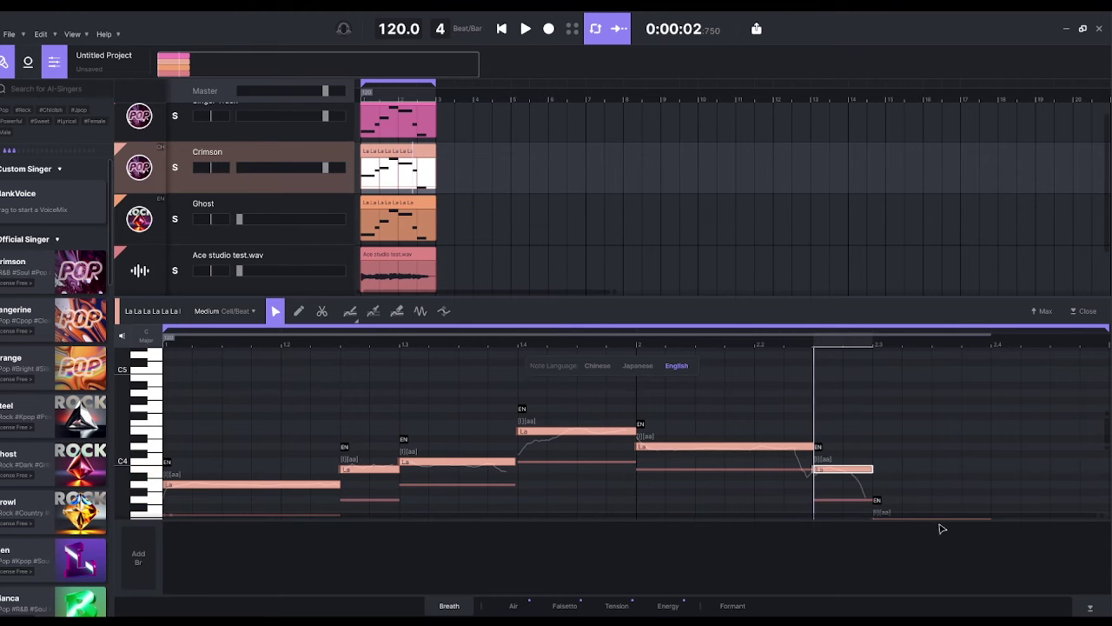
pyautogui.scroll(-2, 956, 443)
pyautogui.click(927, 455)
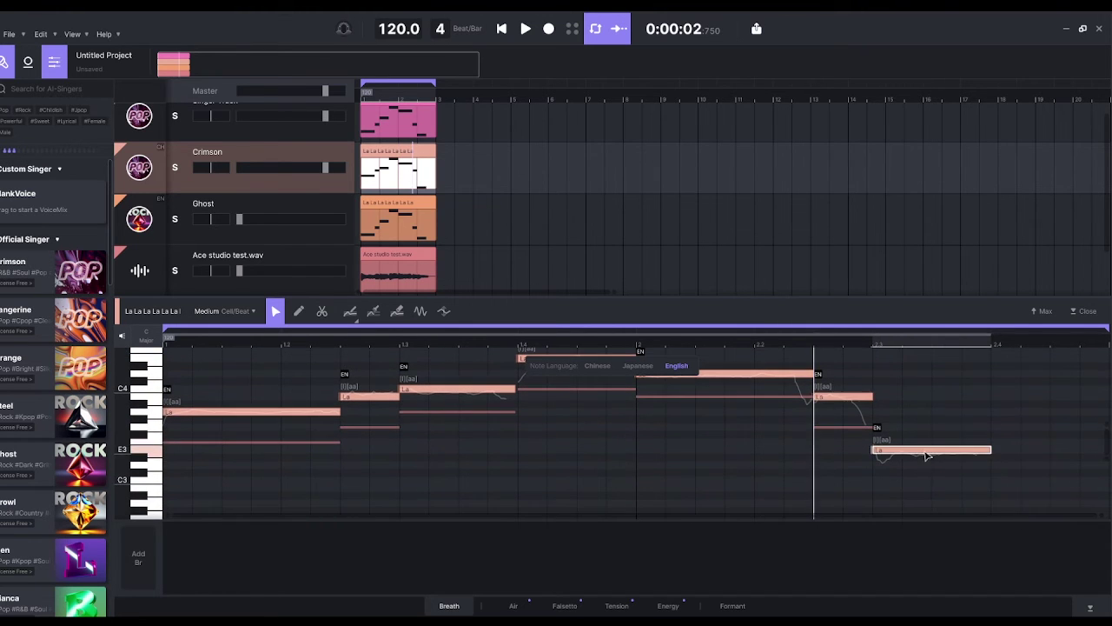
pyautogui.moveTo(925, 452); pyautogui.dragTo(925, 428)
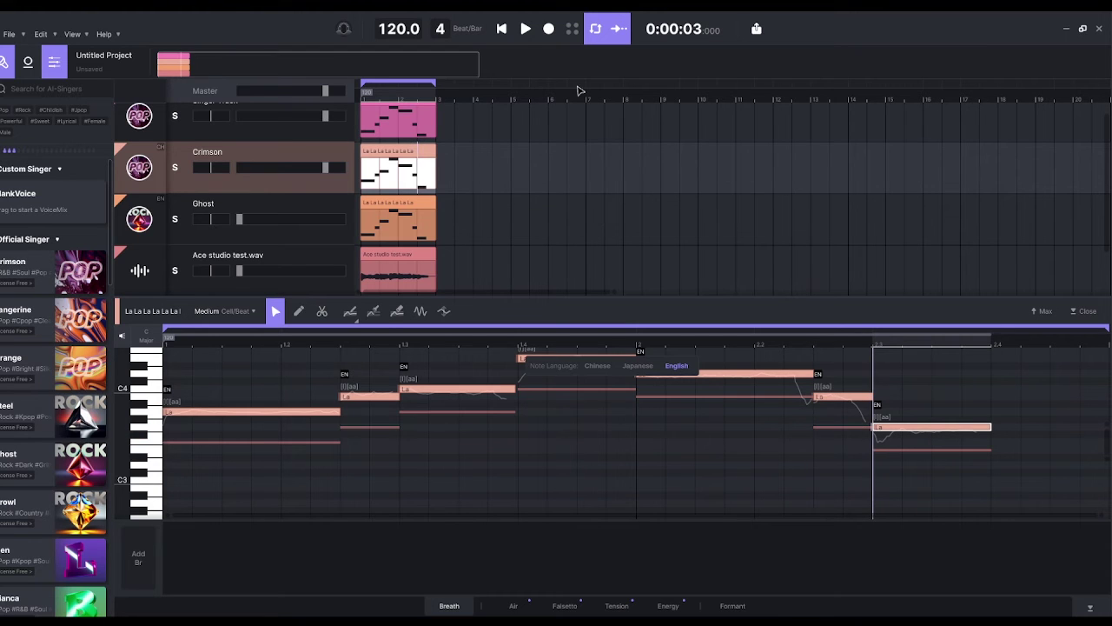
# - Play the raised Crimson harmony with the lead vocal from the start, and stop playback
pyautogui.click(501, 29)
pyautogui.click(525, 29)
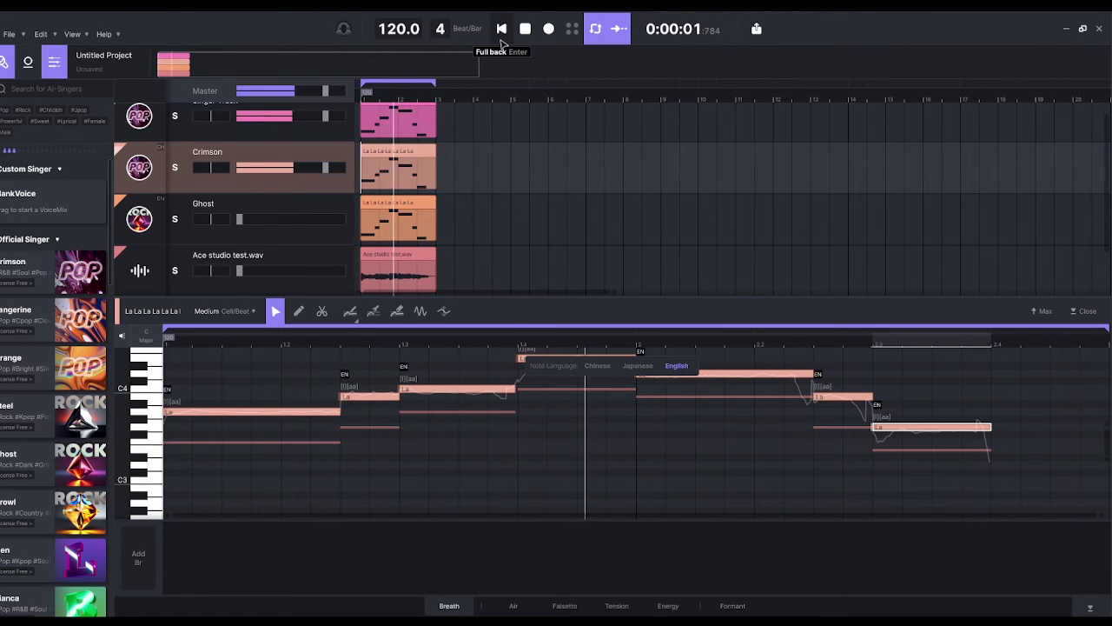
pyautogui.press('space')
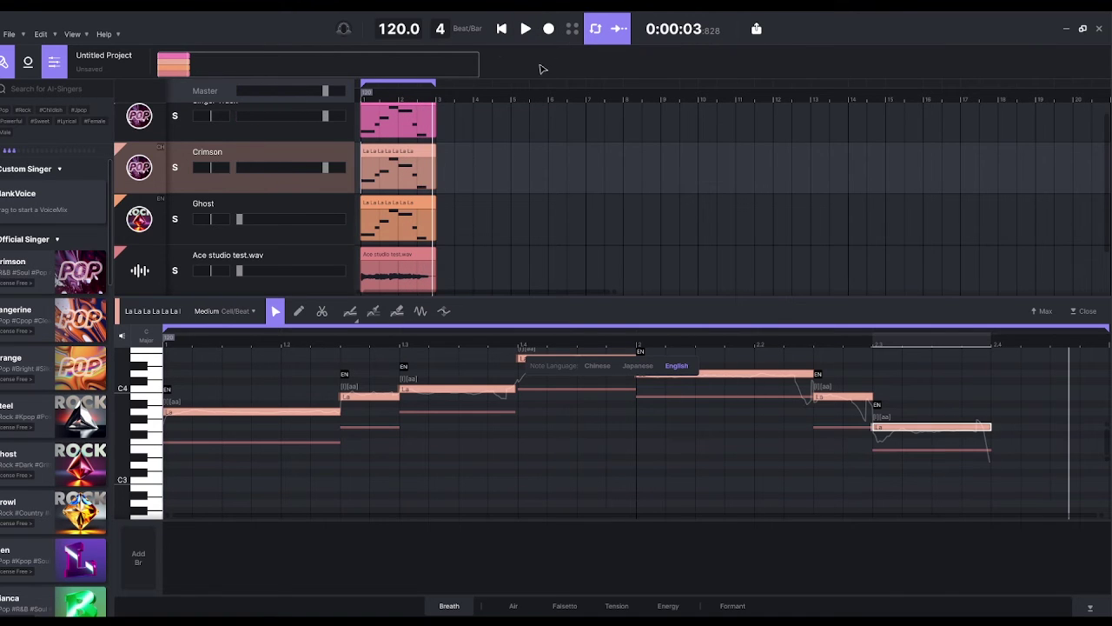
# - Flatten the pitch curves of the third and second Crimson notes, and return to the selection tool
pyautogui.scroll(1, 658, 409)
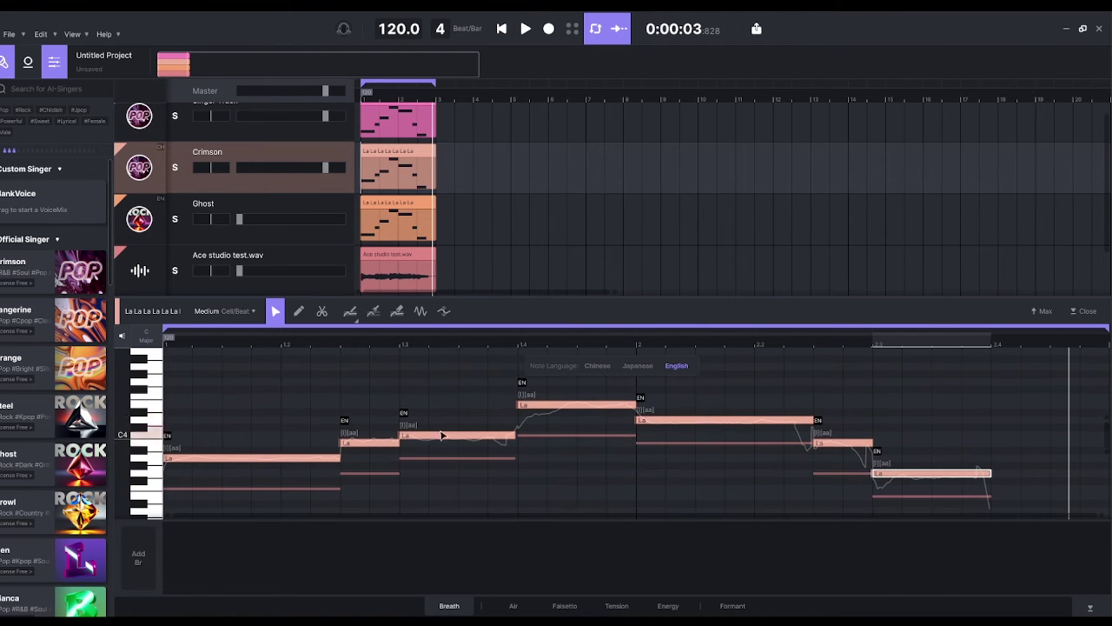
pyautogui.click(580, 460)
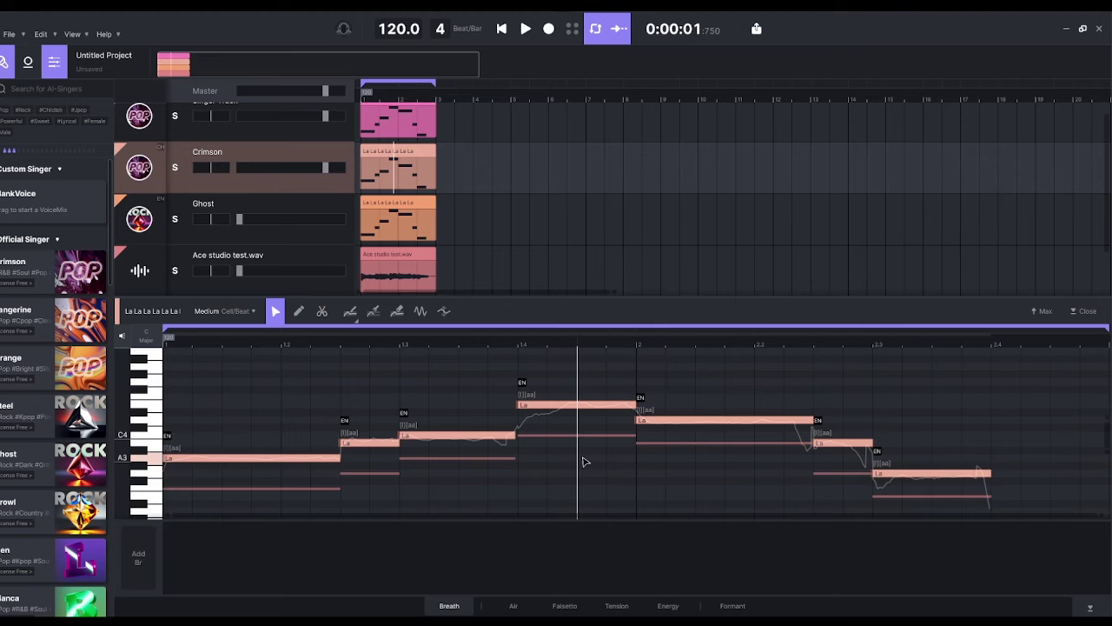
pyautogui.click(460, 436)
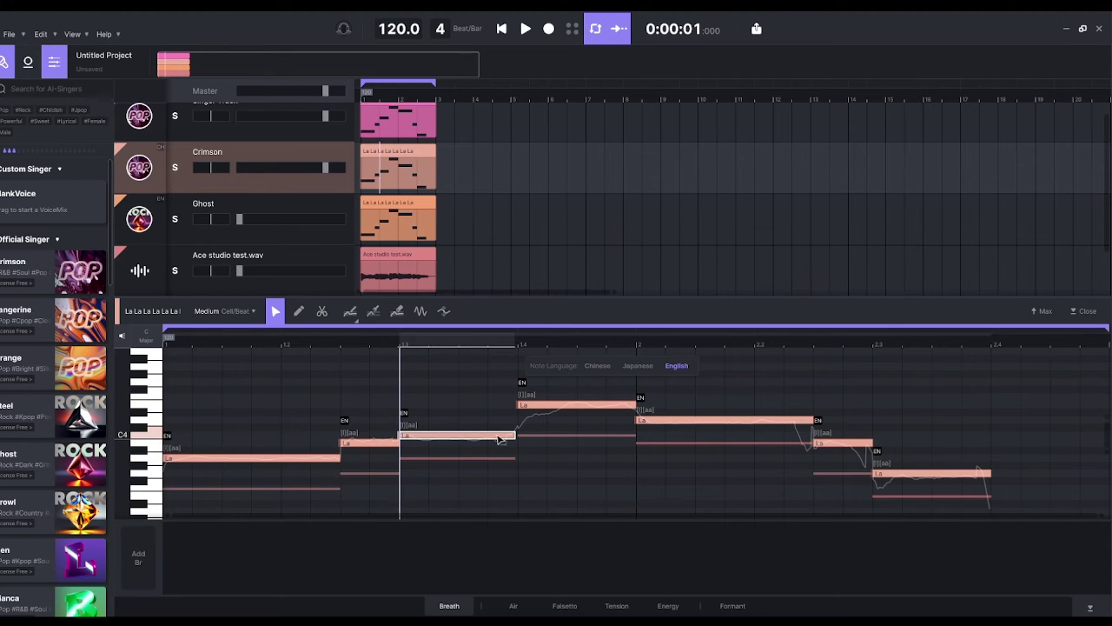
pyautogui.click(444, 311)
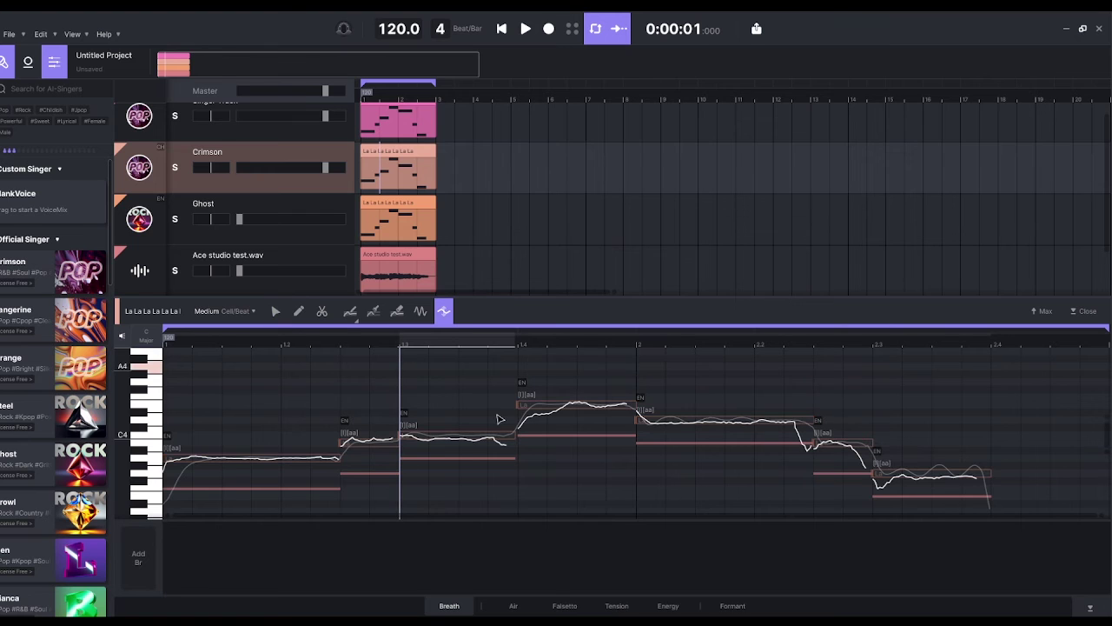
pyautogui.moveTo(487, 440); pyautogui.dragTo(486, 466)
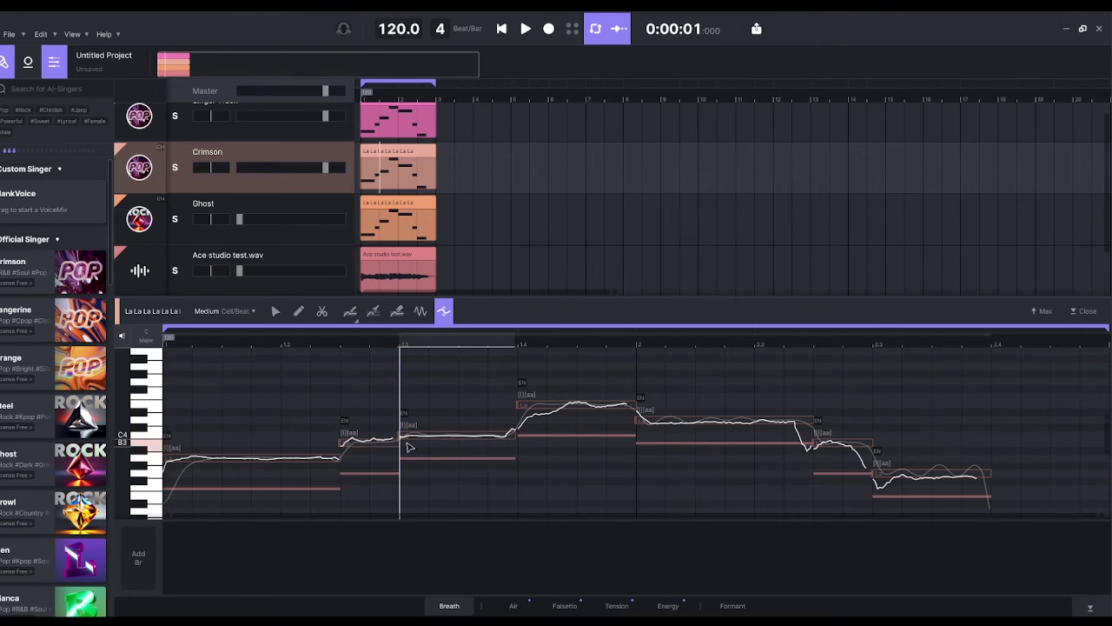
pyautogui.click(373, 446)
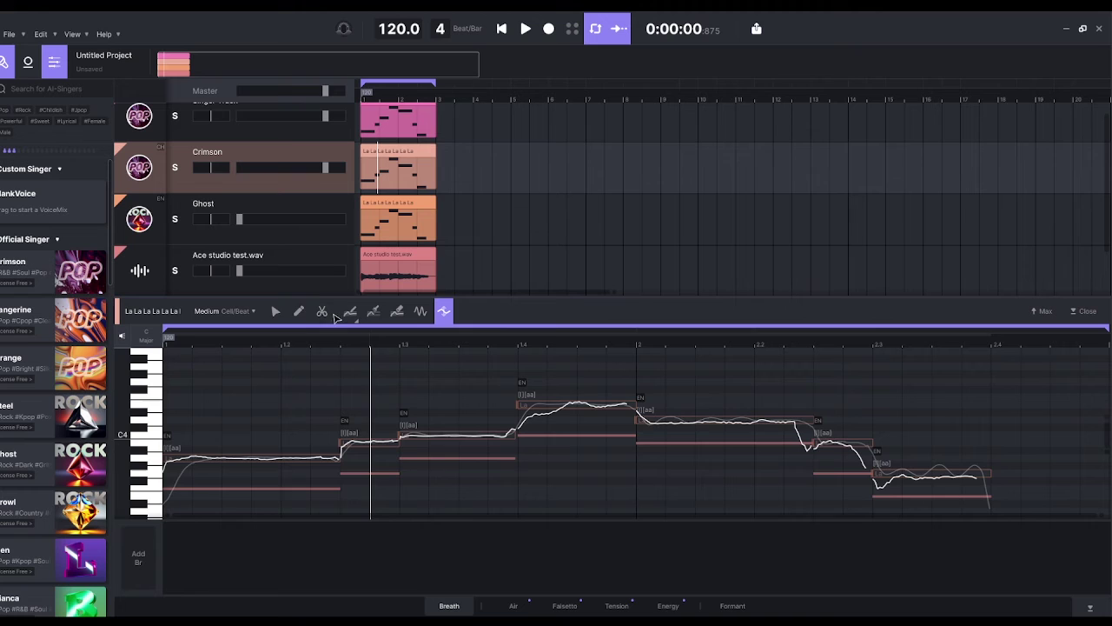
pyautogui.click(276, 310)
# - Replay the harmony from the start to check the flattened pitch curves, and stop playback
pyautogui.click(501, 28)
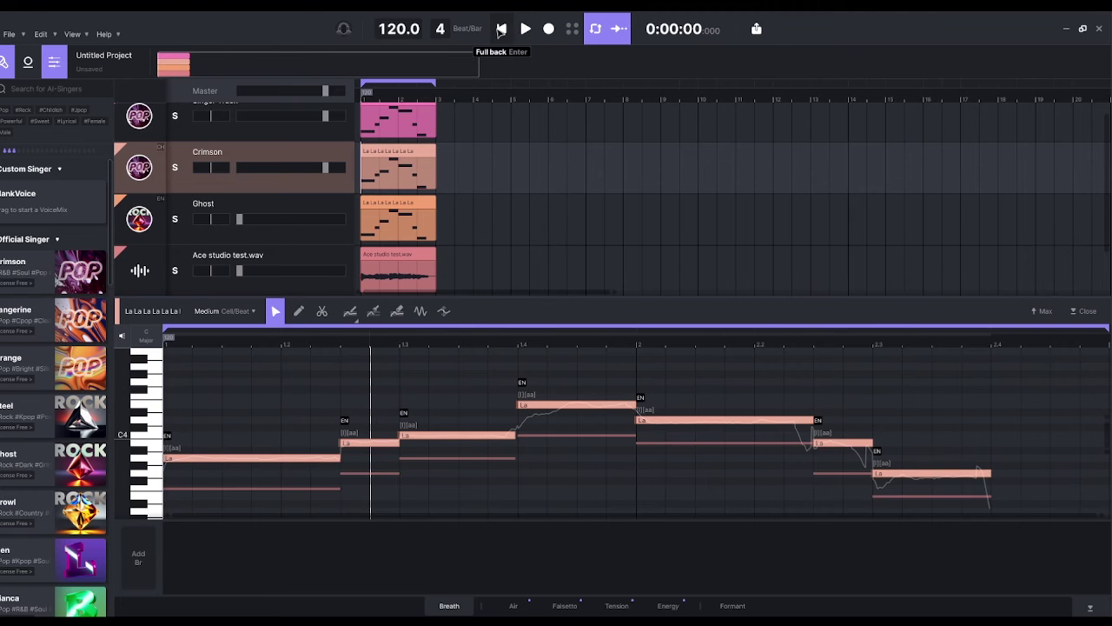
pyautogui.click(525, 29)
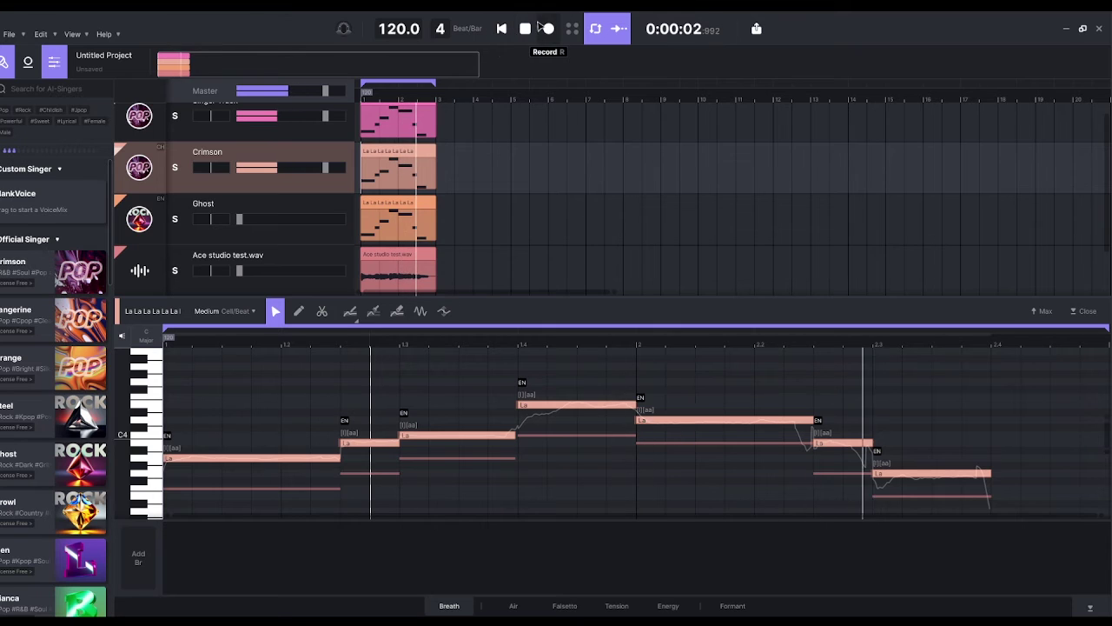
pyautogui.click(525, 29)
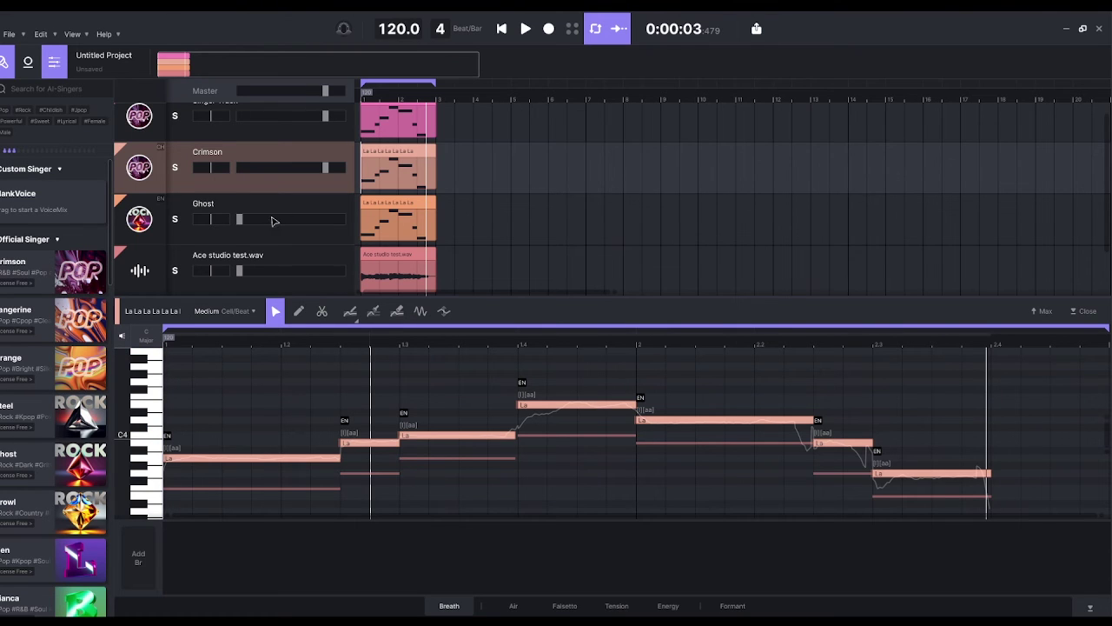
# - Restore the Ghost track's default volume and lower the first note of its clip to C3
pyautogui.doubleClick(244, 221)
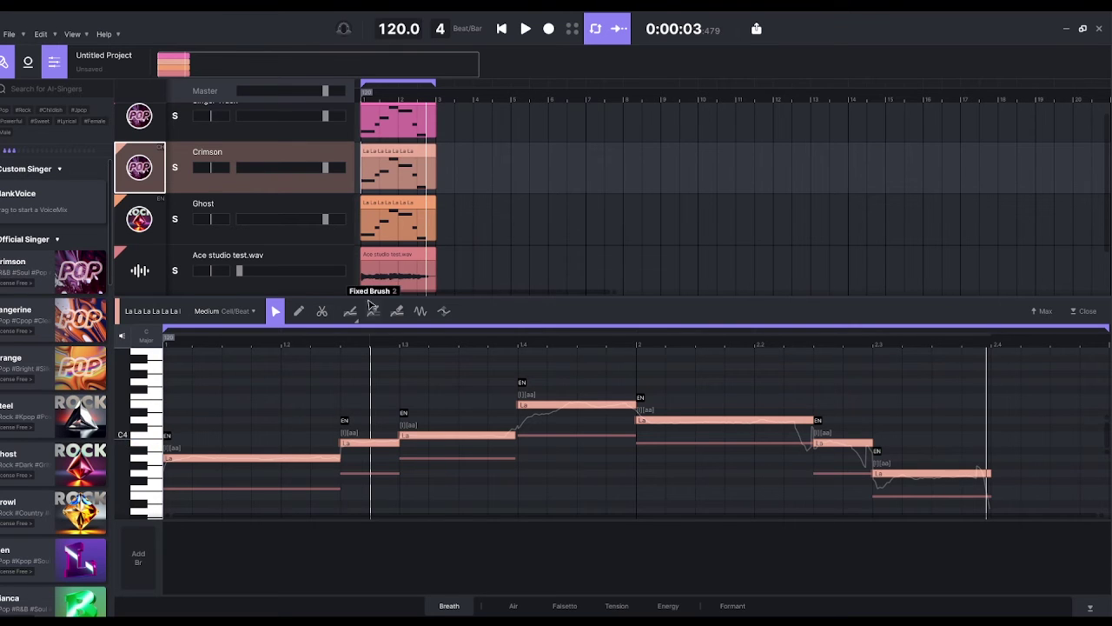
pyautogui.click(255, 450)
pyautogui.moveTo(236, 451); pyautogui.dragTo(233, 491)
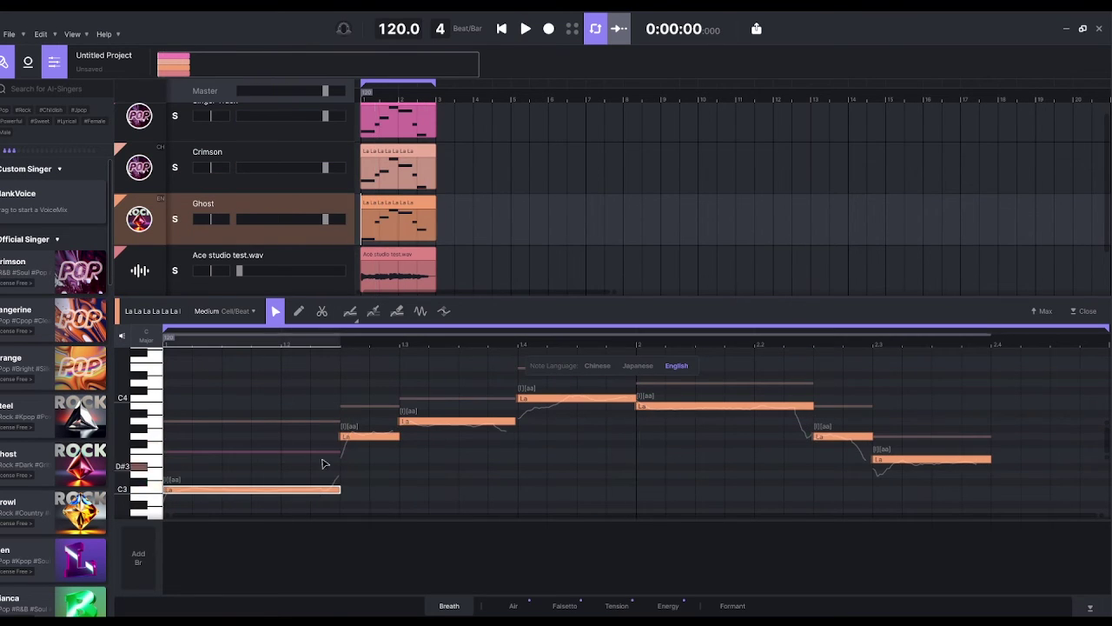
# - Lower the remaining six Ghost notes to D3, E3, A3, G3, E3 and B2, and play back the harmony
pyautogui.moveTo(364, 437); pyautogui.dragTo(369, 474)
pyautogui.moveTo(426, 422); pyautogui.dragTo(430, 458)
pyautogui.moveTo(573, 398); pyautogui.dragTo(574, 423)
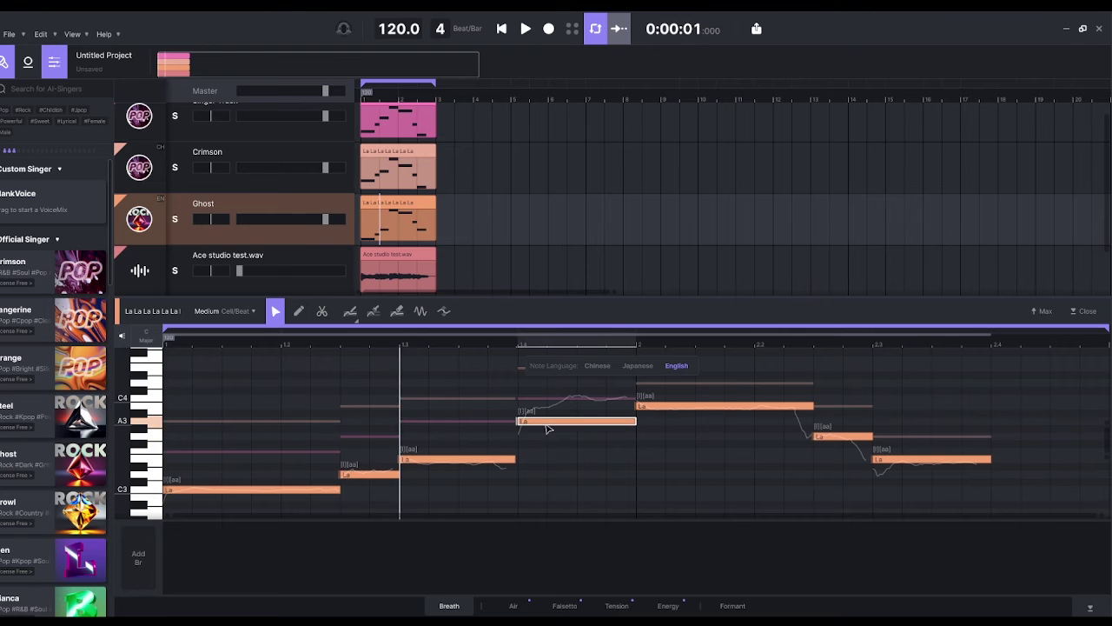
pyautogui.moveTo(721, 406); pyautogui.dragTo(721, 436)
pyautogui.moveTo(843, 435); pyautogui.dragTo(909, 494)
pyautogui.press('space')
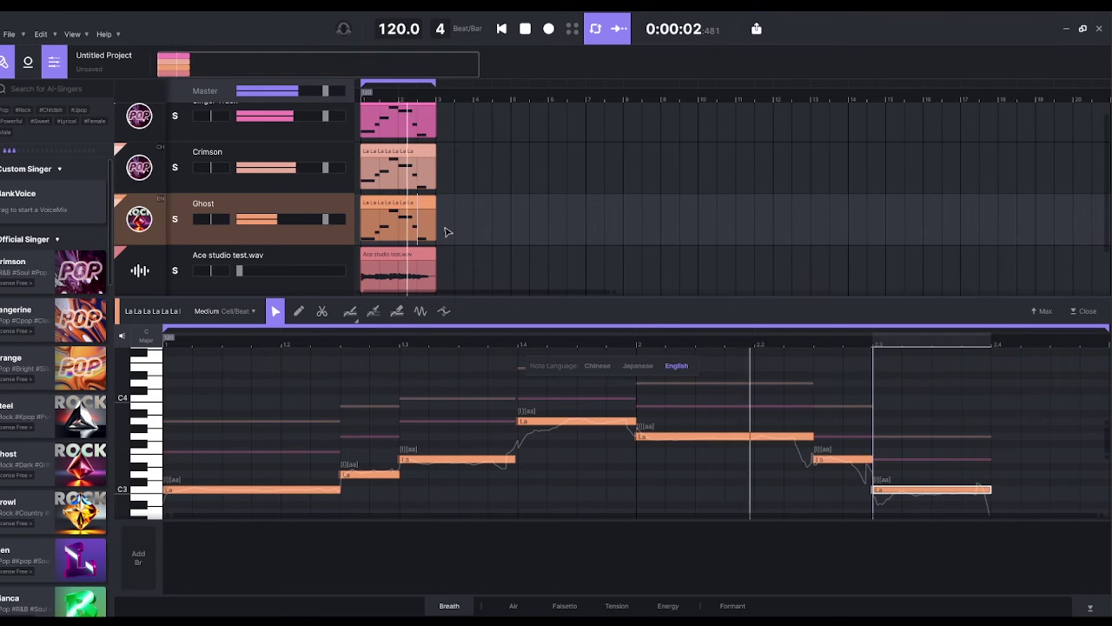
pyautogui.press('space')
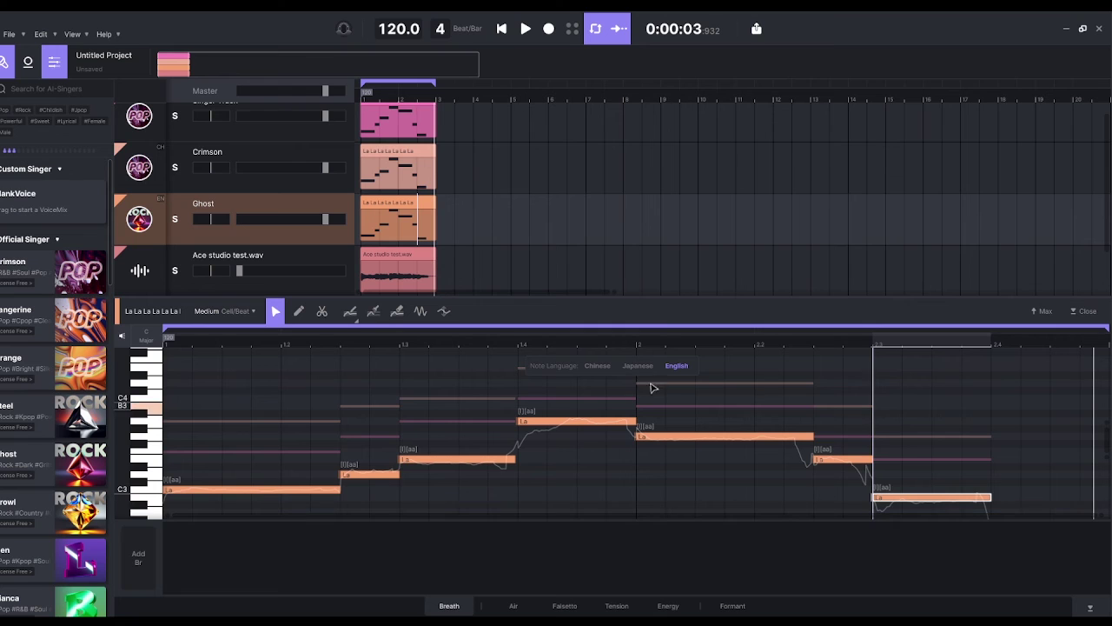
# - Flatten the pitch curves across the Ghost clip and from the fourth note onward in the Crimson clip
pyautogui.click(443, 313)
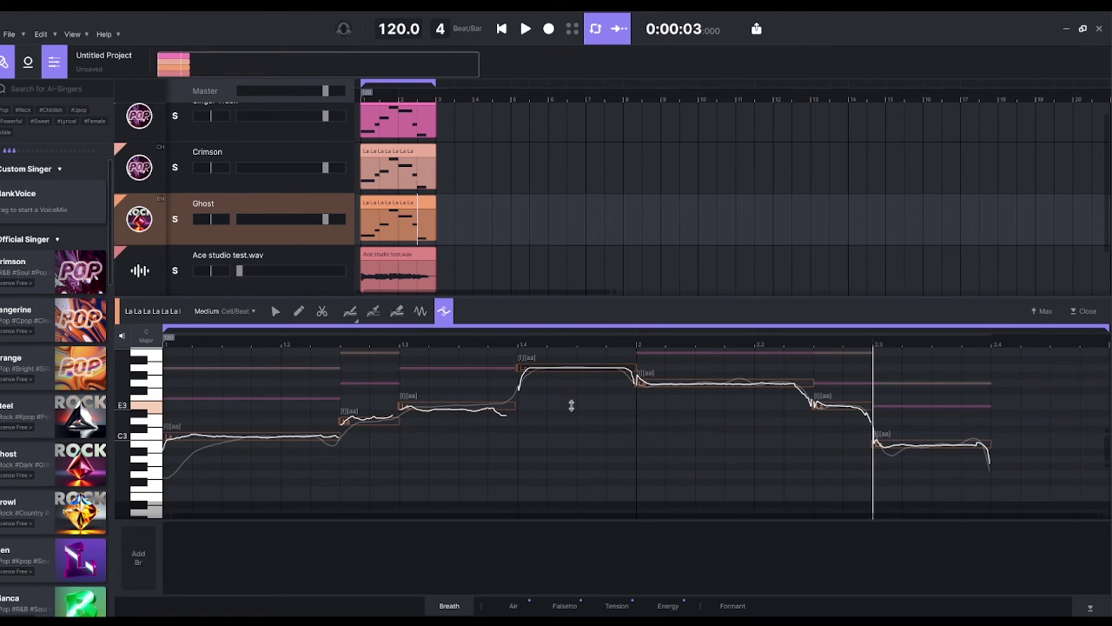
pyautogui.moveTo(568, 391); pyautogui.dragTo(570, 397)
pyautogui.moveTo(481, 419); pyautogui.dragTo(460, 408)
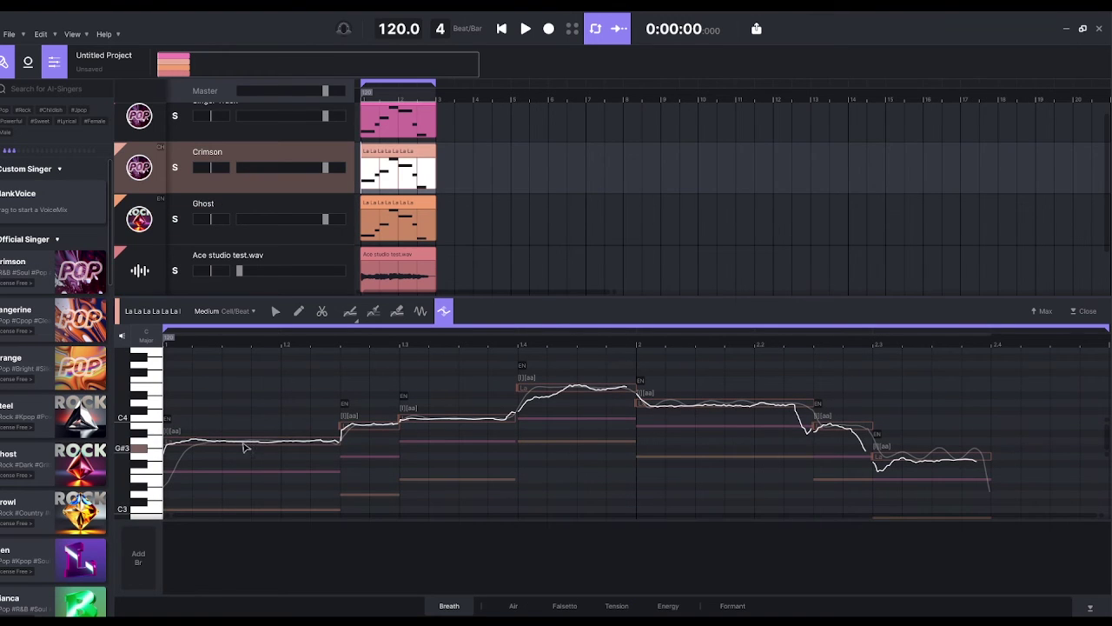
pyautogui.click(533, 402)
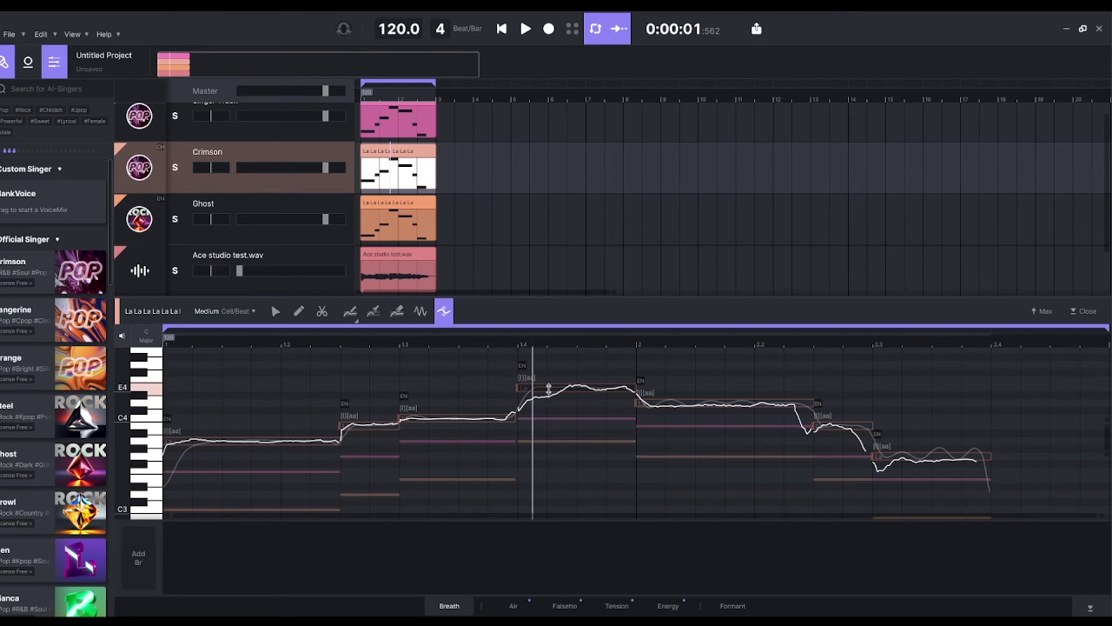
pyautogui.moveTo(548, 387); pyautogui.dragTo(548, 418)
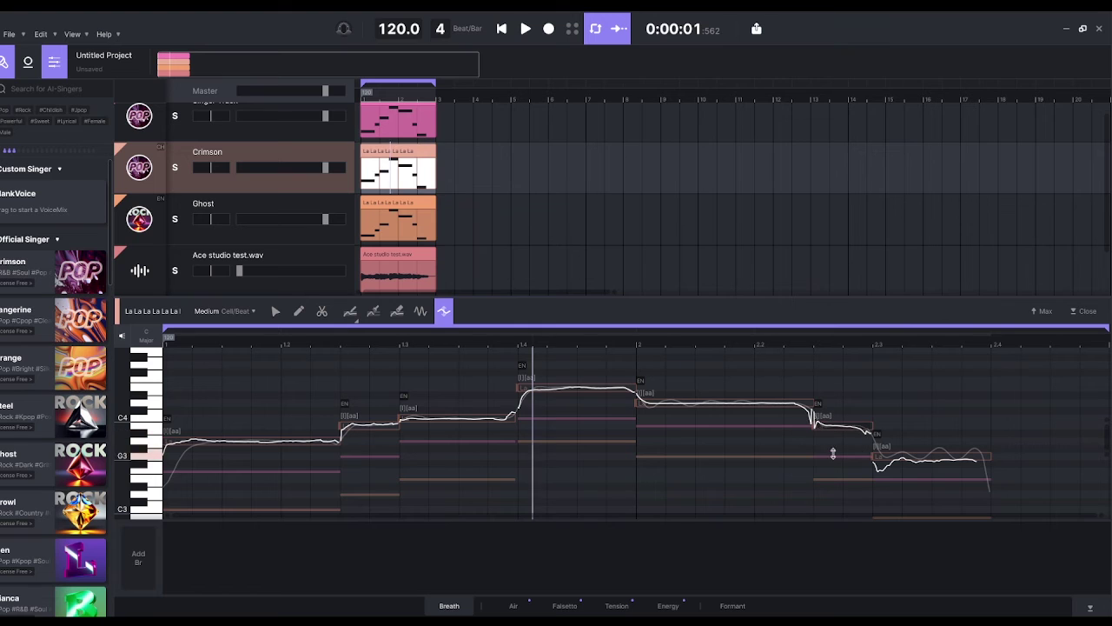
# - Flatten the pitch curves in the Singer Track clip from the fourth note to the last
pyautogui.click(395, 118)
pyautogui.moveTo(459, 479); pyautogui.dragTo(463, 450)
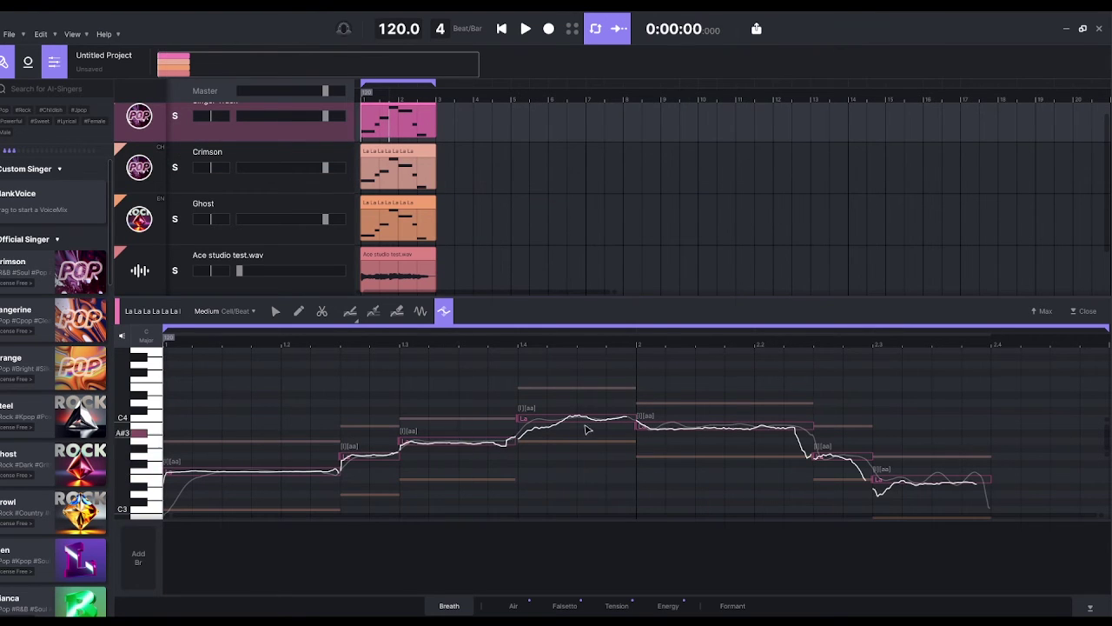
pyautogui.moveTo(551, 440); pyautogui.dragTo(546, 417)
pyautogui.moveTo(725, 456); pyautogui.dragTo(725, 452)
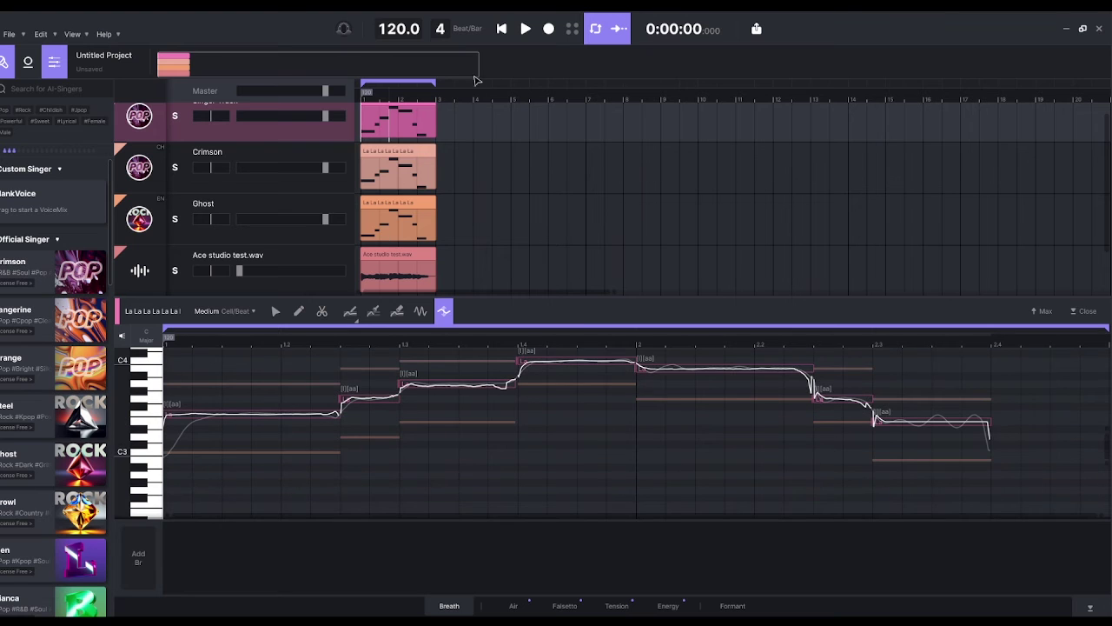
# - Return to the note selection tool, play the three-part harmony with the flattened curves, and stop playback
pyautogui.click(274, 311)
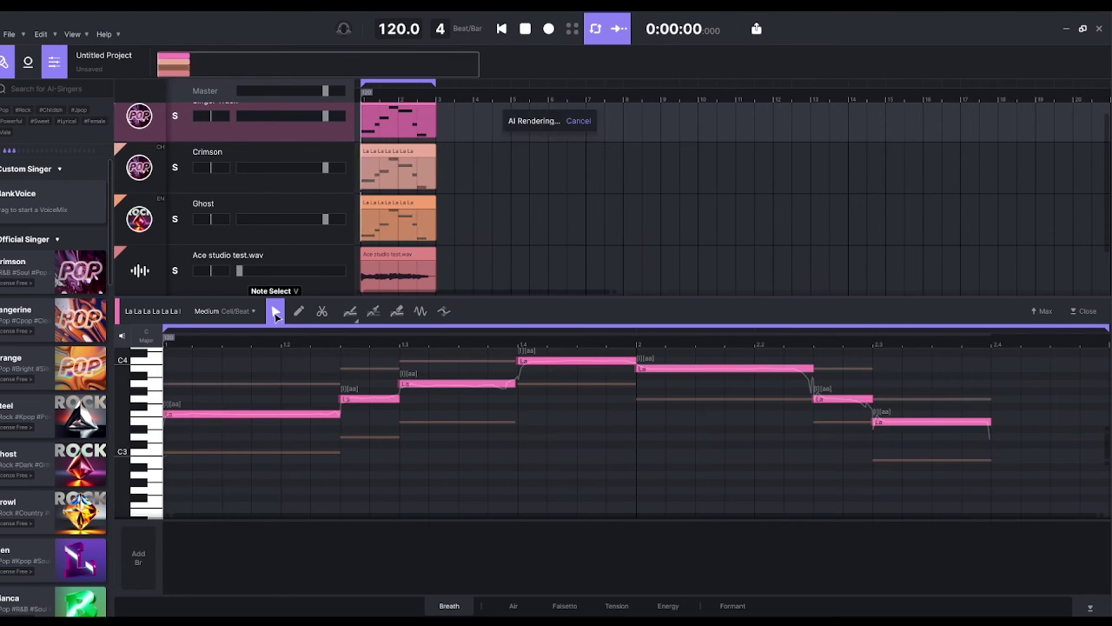
pyautogui.press('space')
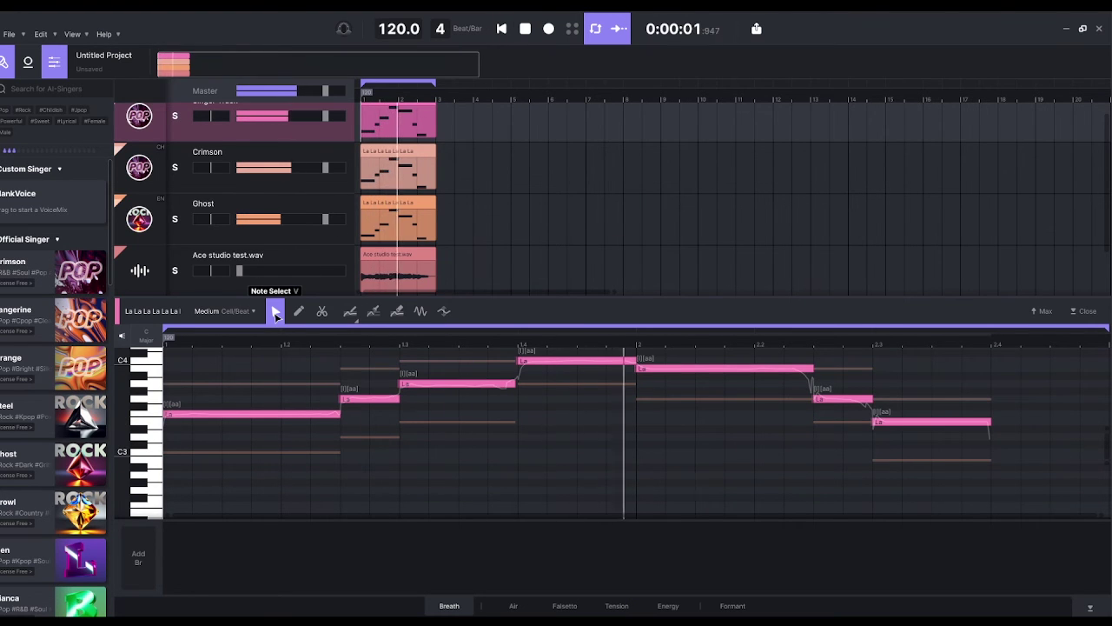
pyautogui.press('space')
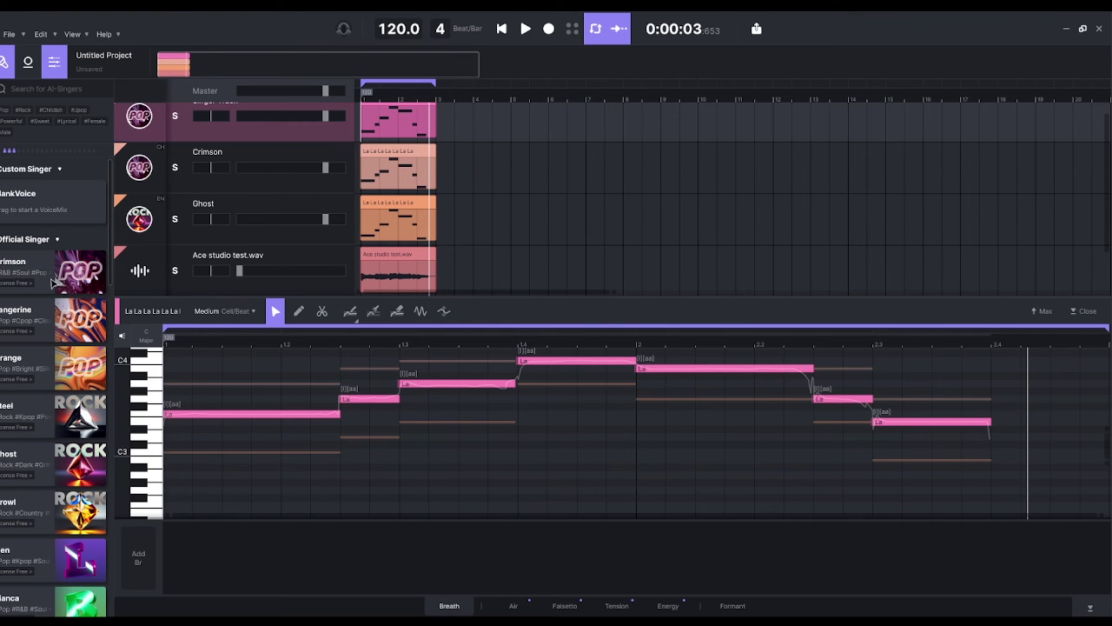
# - Change the lyric of the first Singer Track note to "come"
pyautogui.click(239, 414)
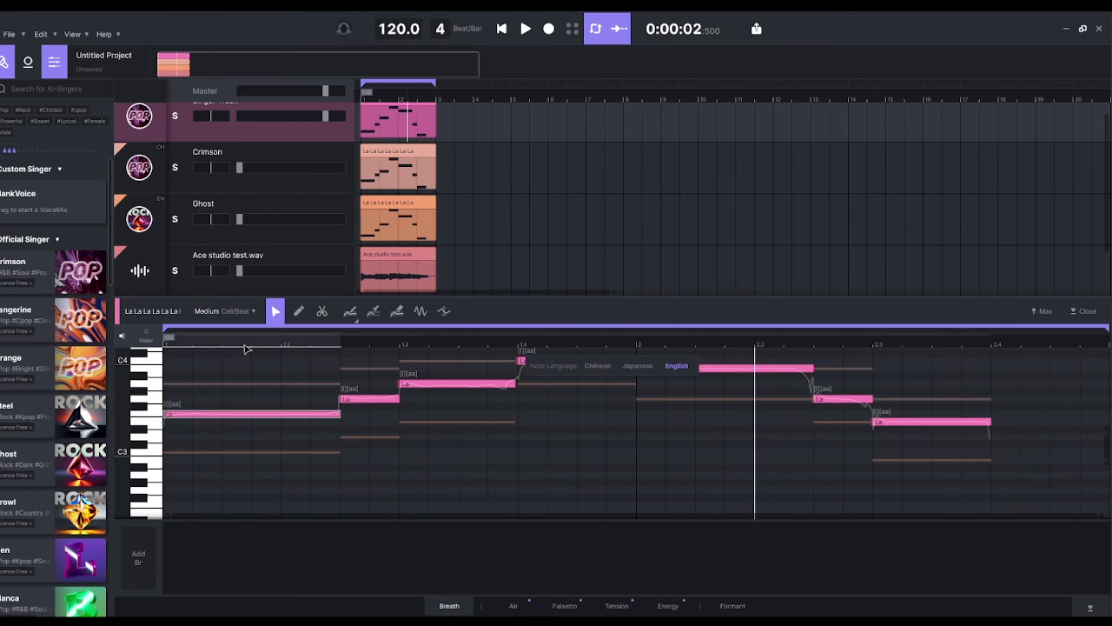
pyautogui.rightClick(238, 418)
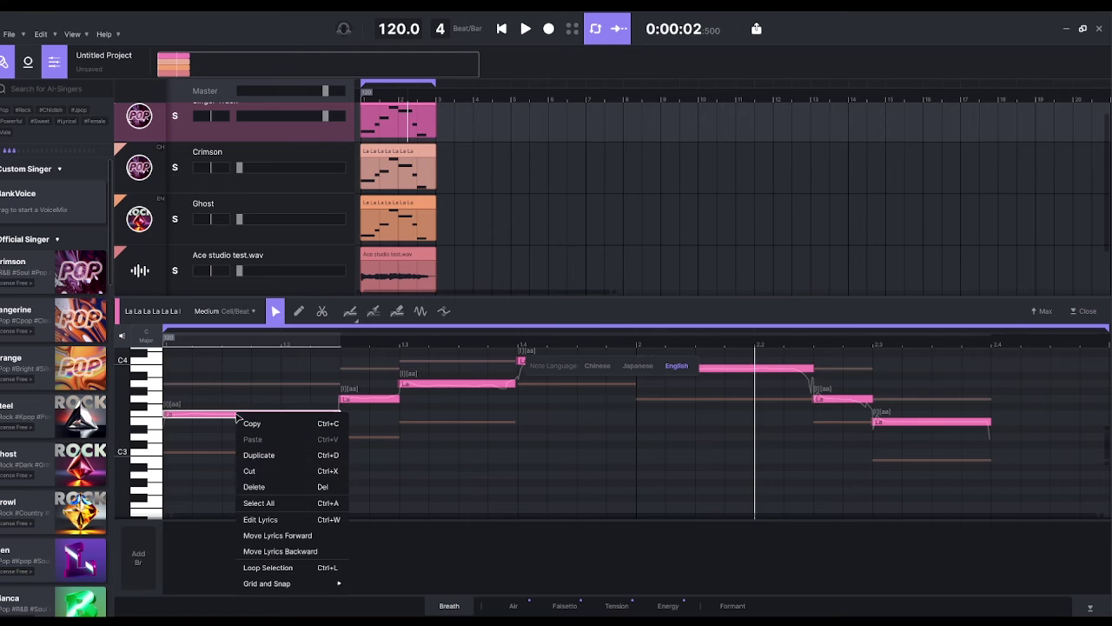
pyautogui.click(278, 519)
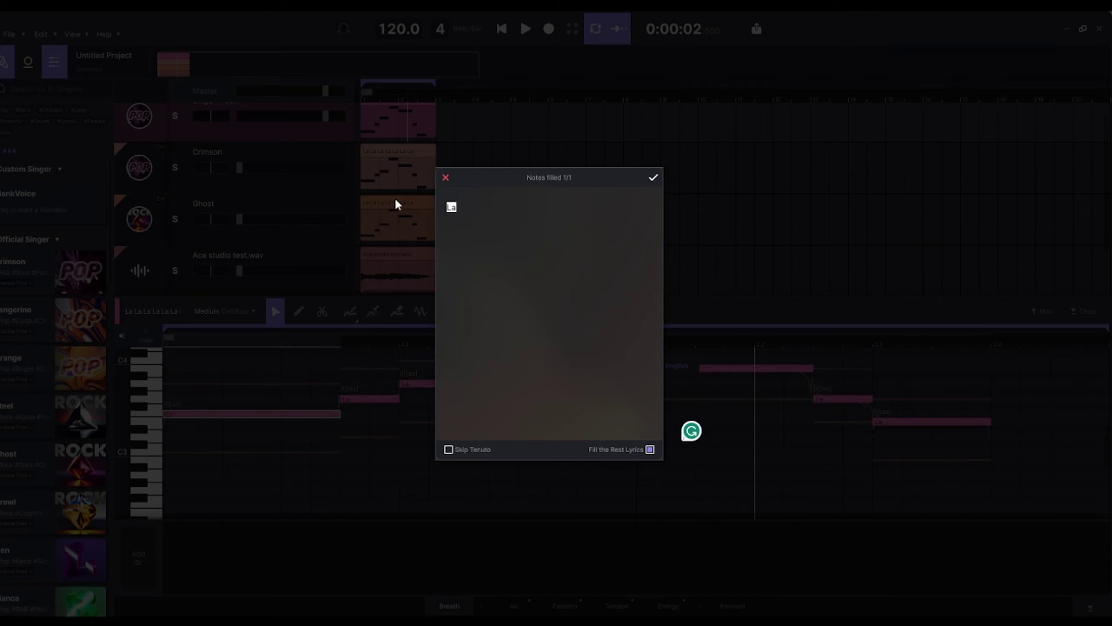
pyautogui.write('come')
pyautogui.click(653, 180)
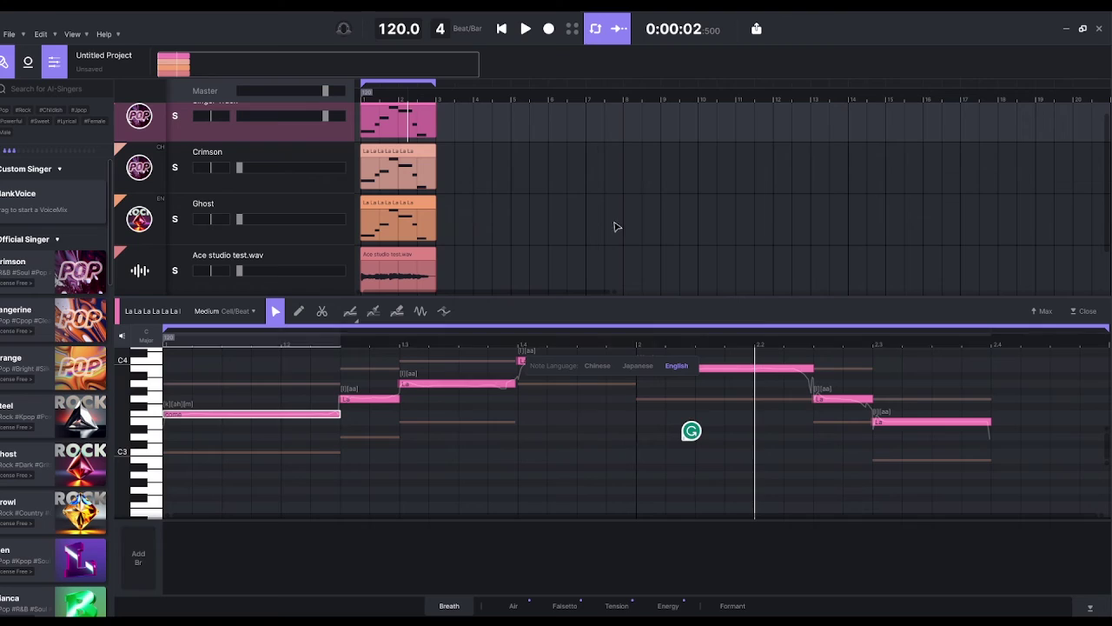
# - Change the lyric of the second Singer Track note to "and"
pyautogui.click(366, 402)
pyautogui.rightClick(365, 403)
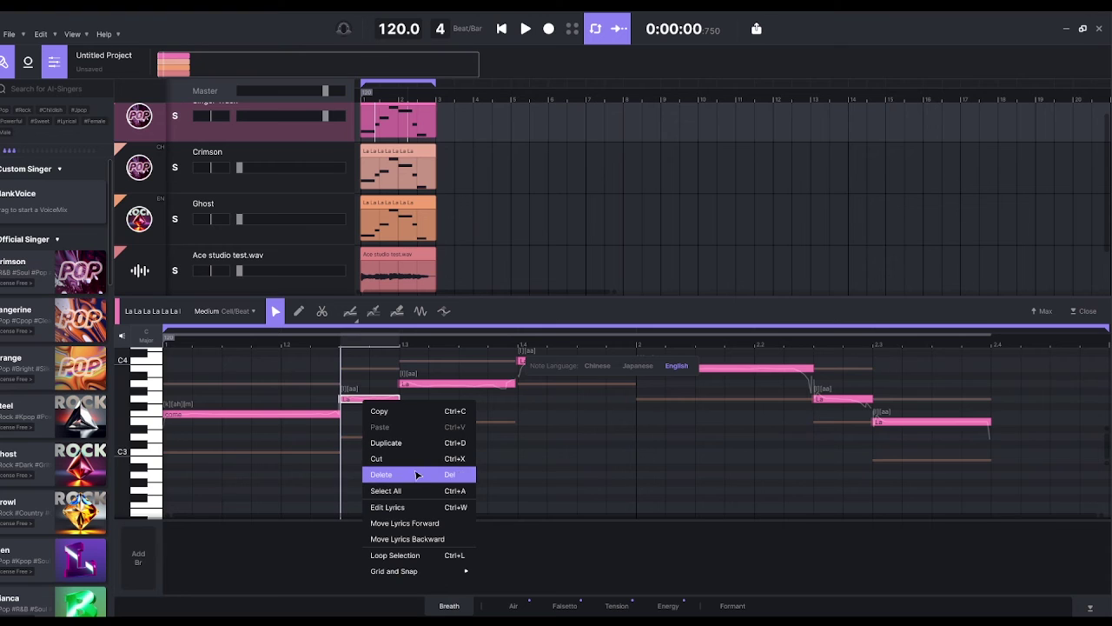
pyautogui.click(407, 508)
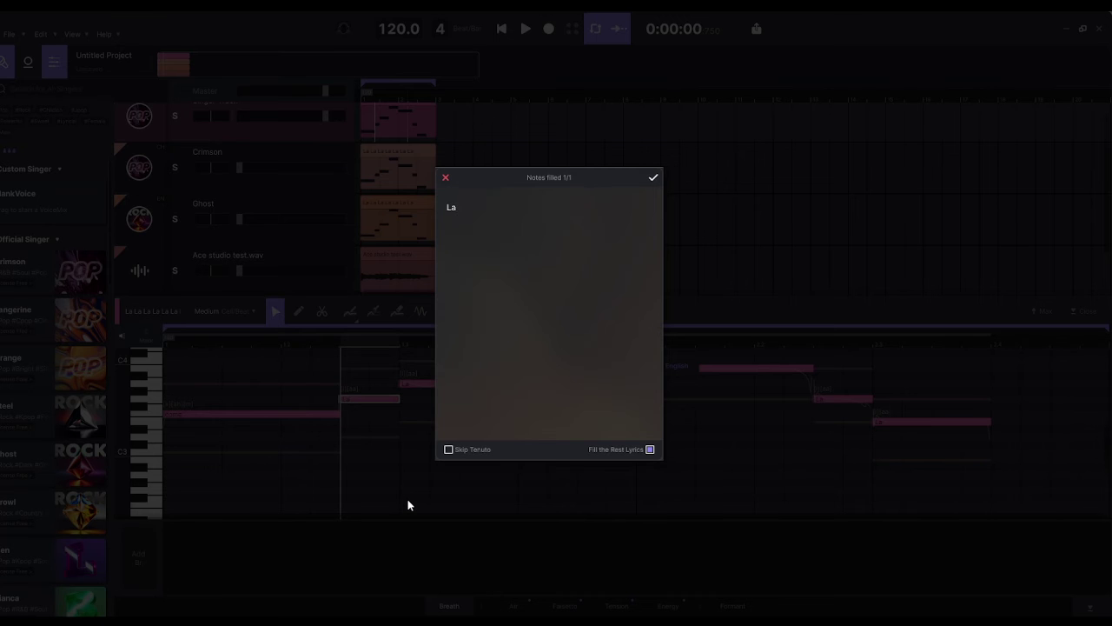
pyautogui.press('BackSpace')
pyautogui.write('and')
pyautogui.click(653, 179)
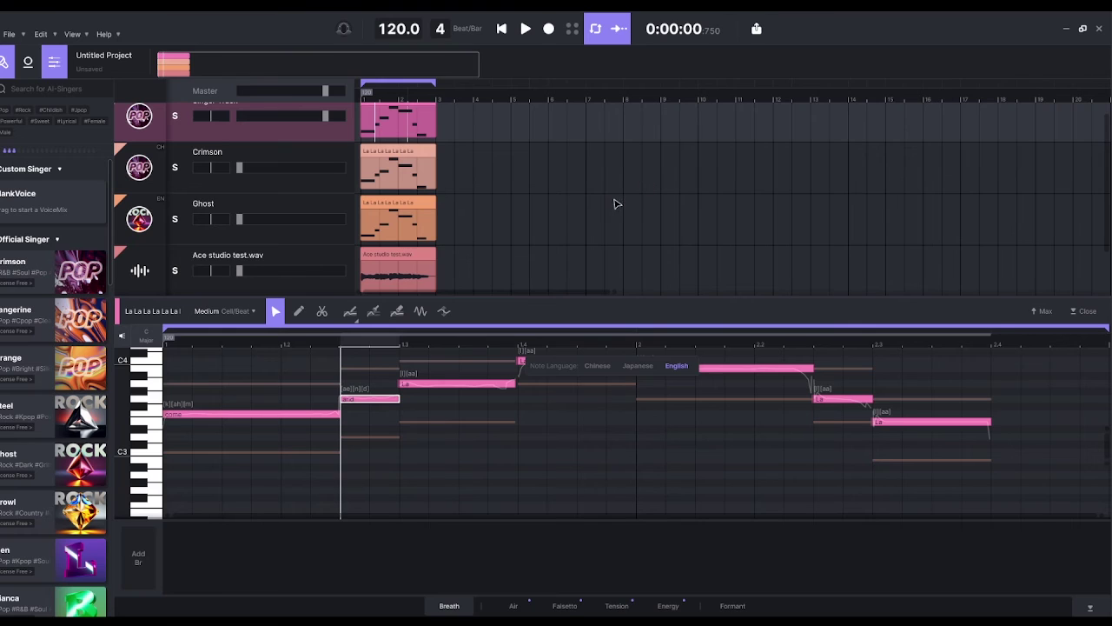
# - Change the lyrics of the third and fourth Singer Track notes to "dance" and "with"
pyautogui.click(441, 390)
pyautogui.rightClick(441, 388)
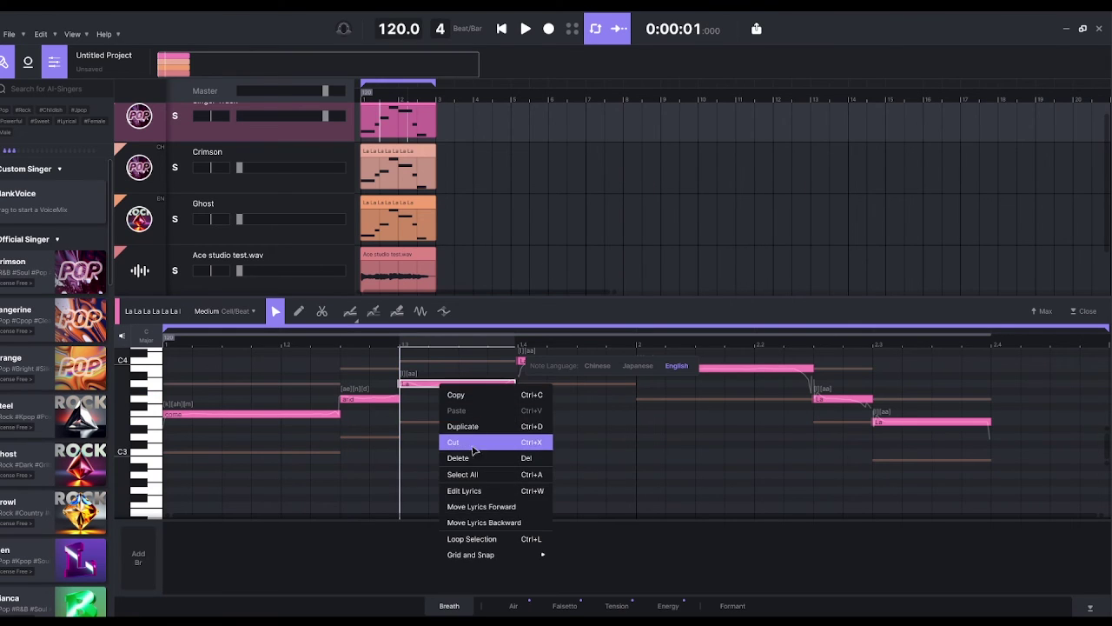
pyautogui.click(474, 491)
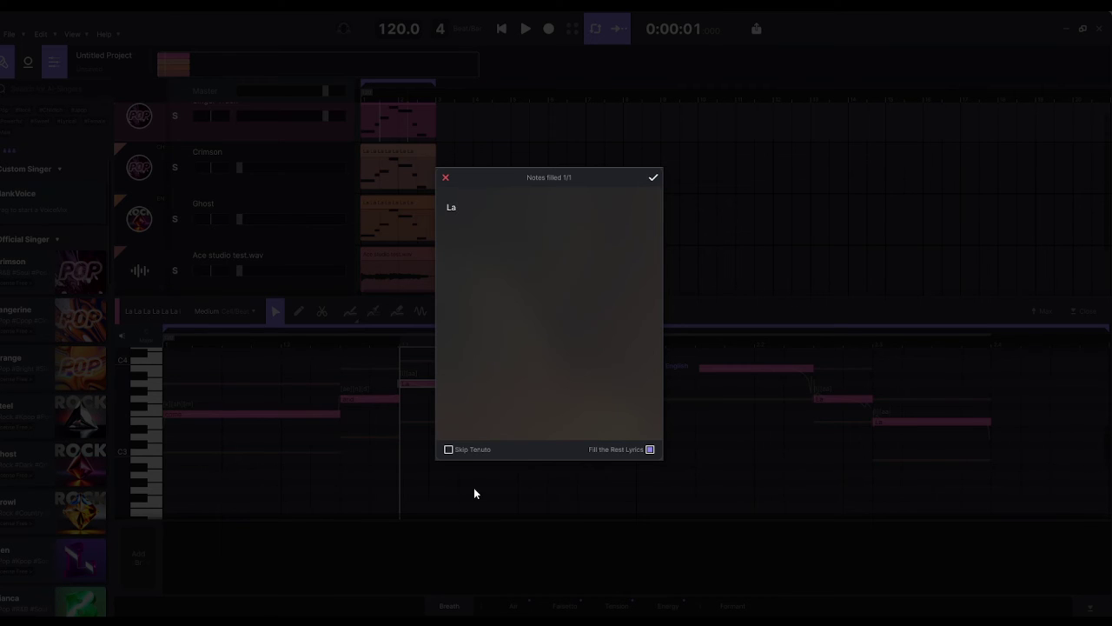
pyautogui.write('dance')
pyautogui.click(655, 179)
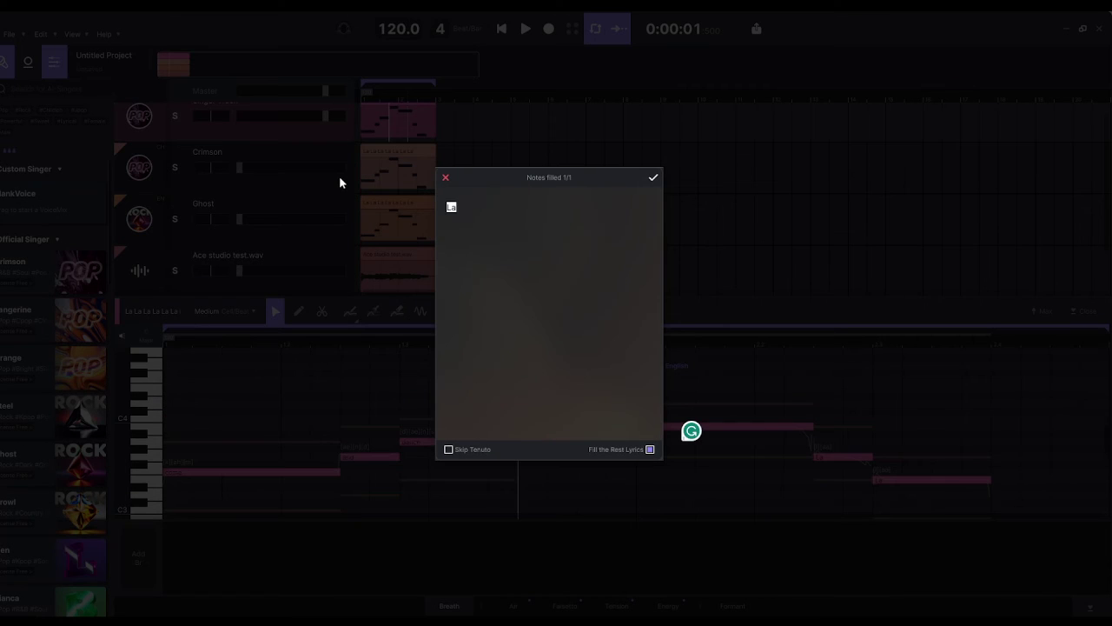
pyautogui.write('with')
pyautogui.click(652, 178)
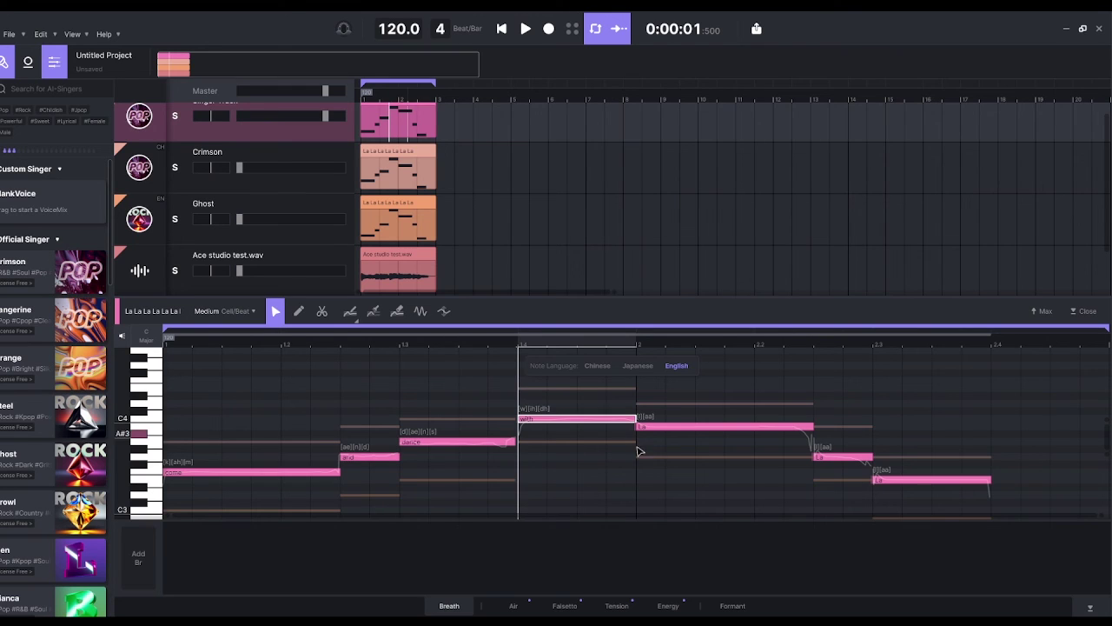
# - Change the lyric of the fifth Singer Track note to "me"
pyautogui.click(697, 431)
pyautogui.rightClick(696, 431)
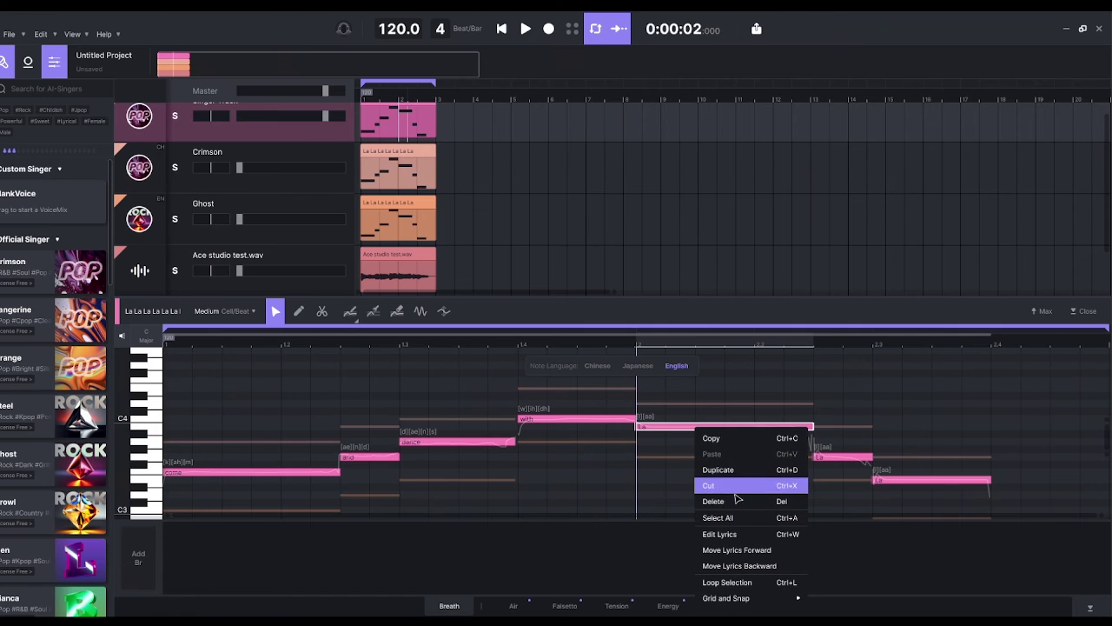
pyautogui.click(735, 532)
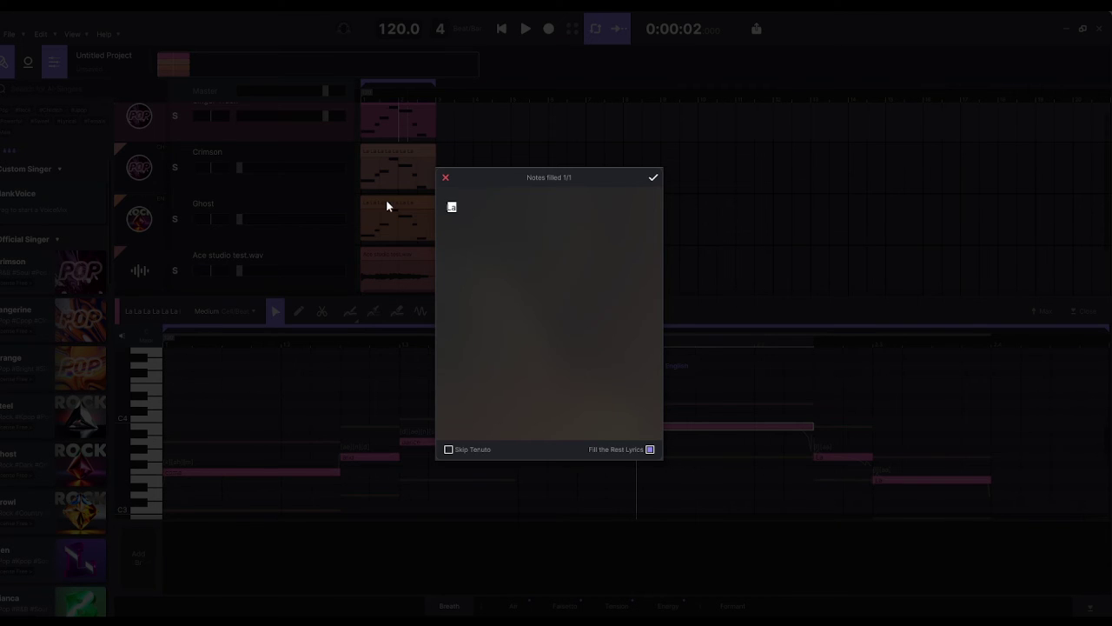
pyautogui.write('me')
pyautogui.click(652, 178)
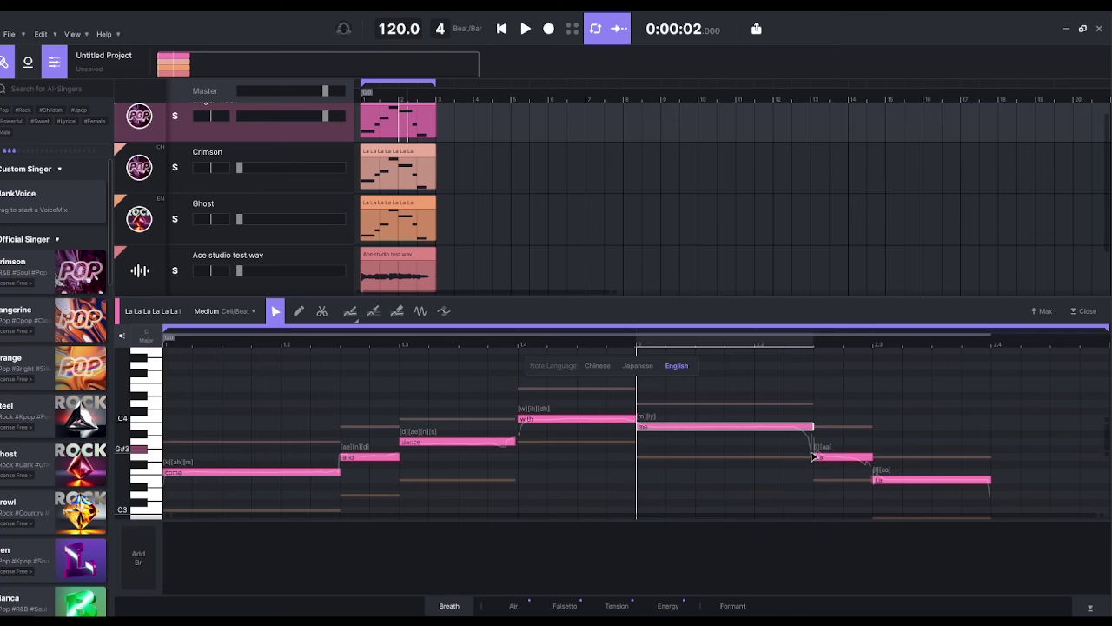
# - Change the lyrics of the last two Singer Track notes to "my" and "friend"
pyautogui.rightClick(930, 478)
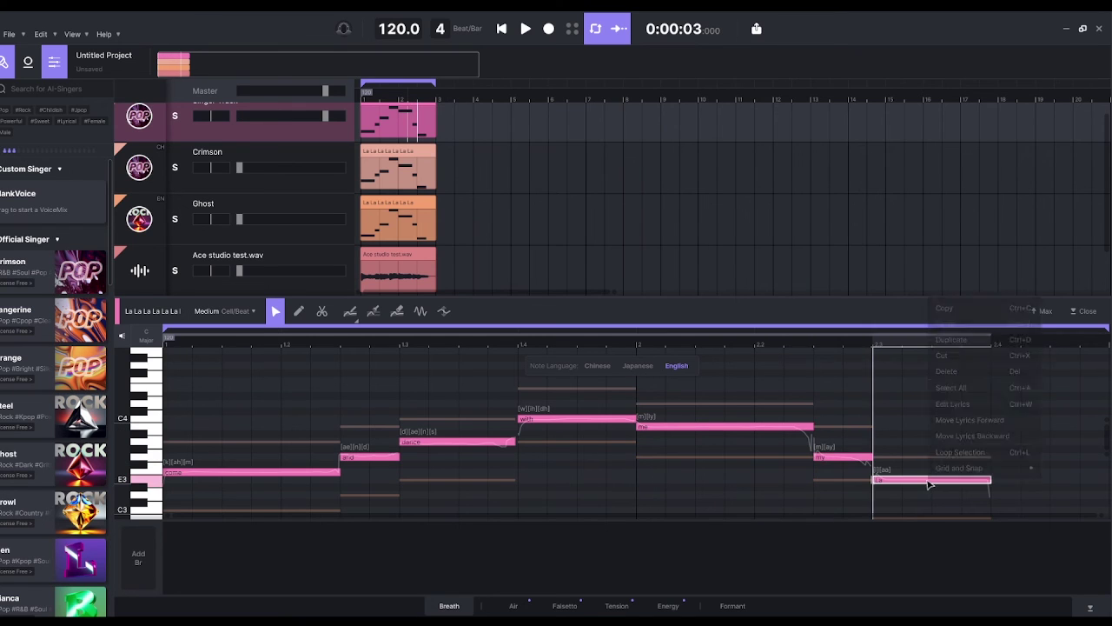
pyautogui.click(956, 403)
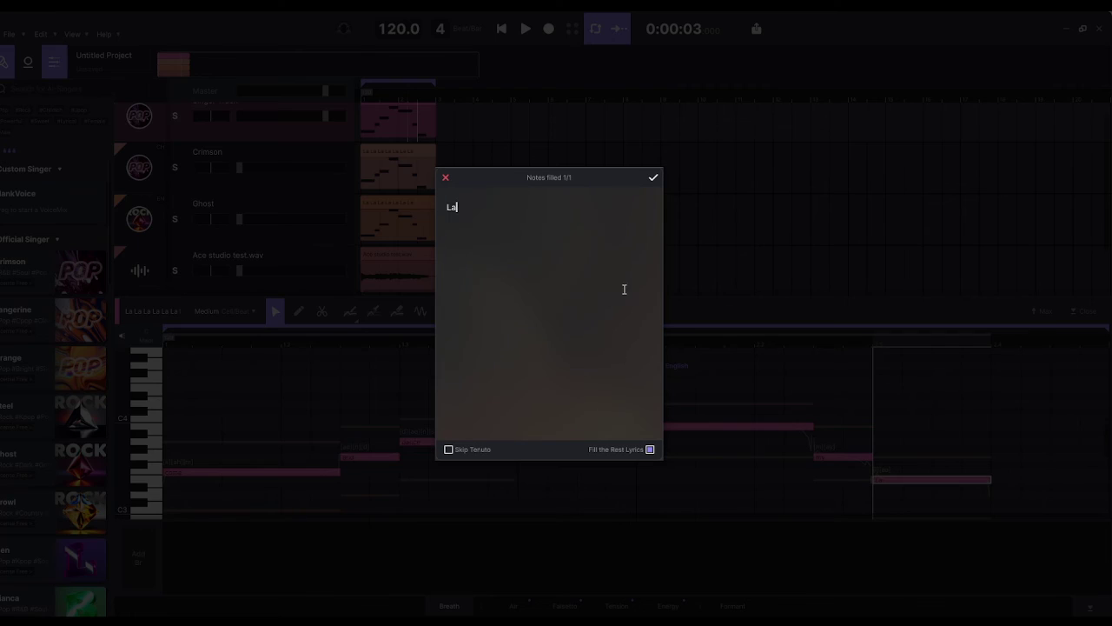
pyautogui.hotkey('ctrl', 'a')
pyautogui.write('friend')
pyautogui.click(654, 179)
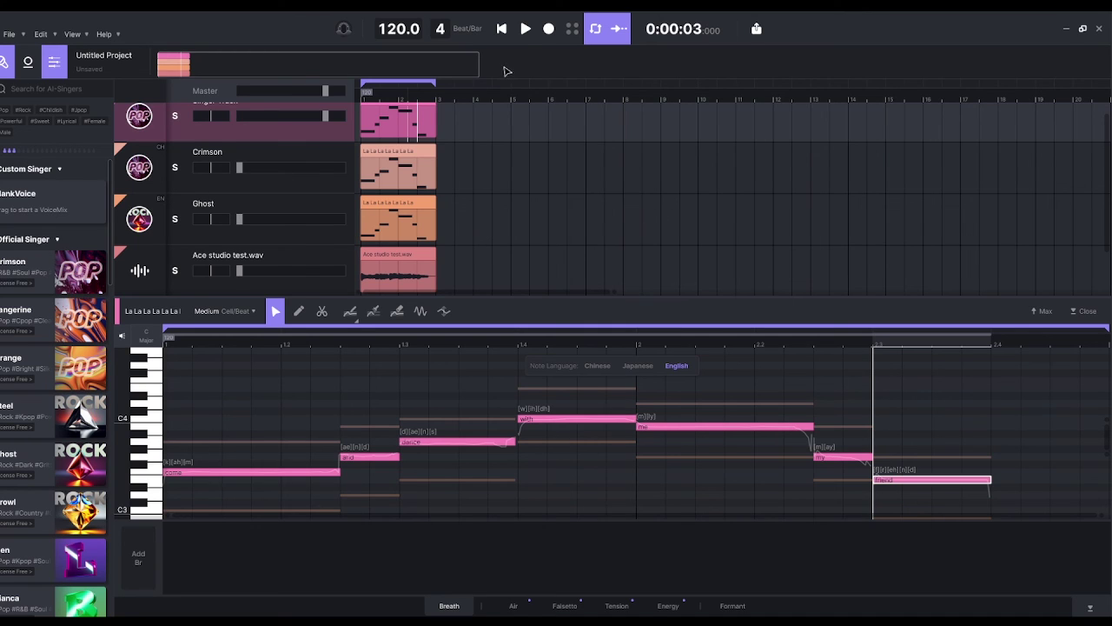
# - Play the new lyrics from the start and adjust the length of the opening consonants on the "friend" note
pyautogui.click(502, 31)
pyautogui.click(523, 33)
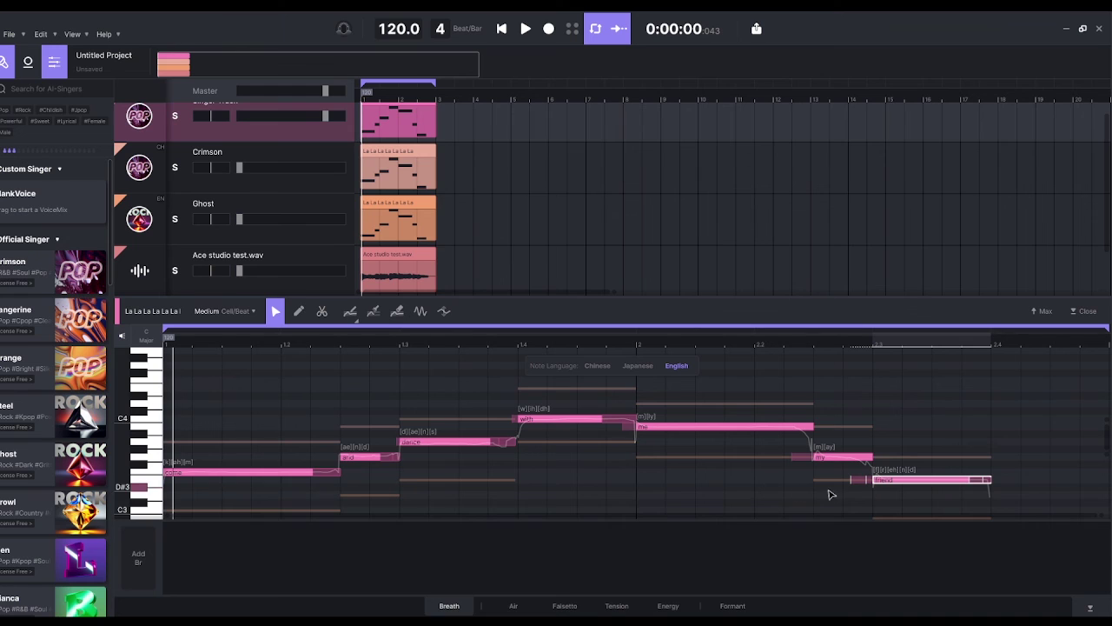
pyautogui.click(876, 477)
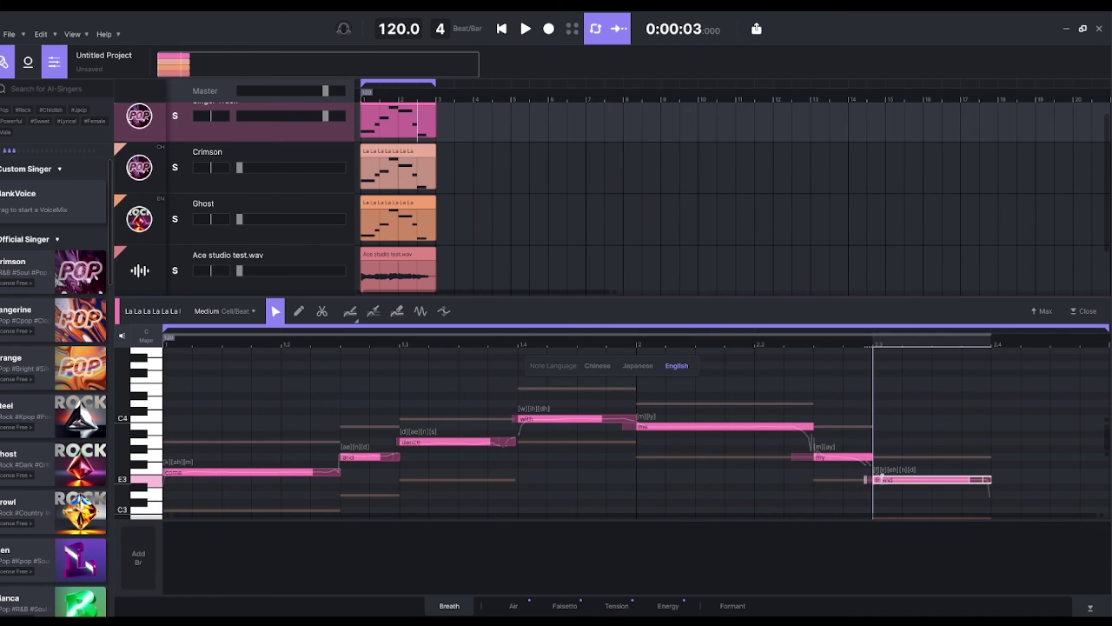
pyautogui.click(862, 483)
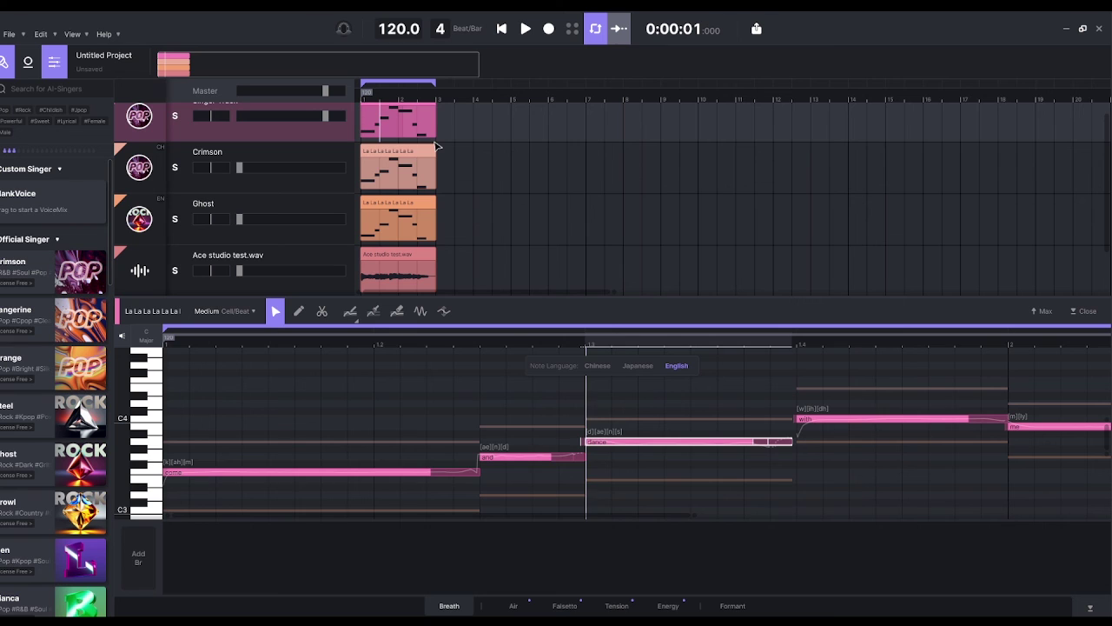
# - Close the note editor and open the audio settings in the preferences
pyautogui.click(437, 146)
pyautogui.click(21, 35)
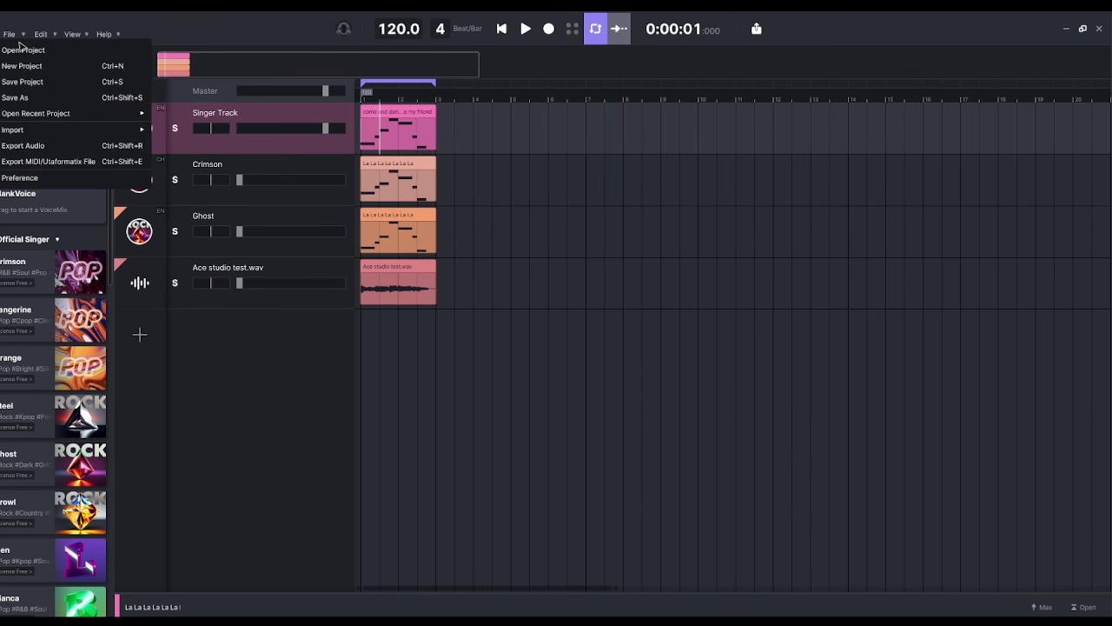
pyautogui.click(40, 178)
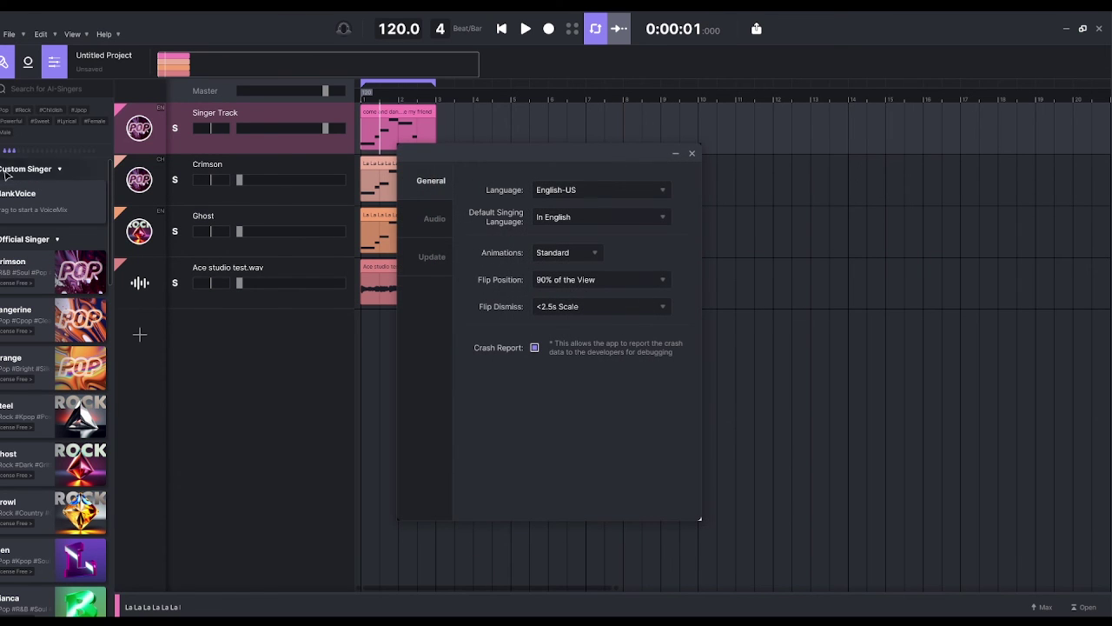
pyautogui.click(21, 35)
pyautogui.click(35, 177)
pyautogui.click(435, 221)
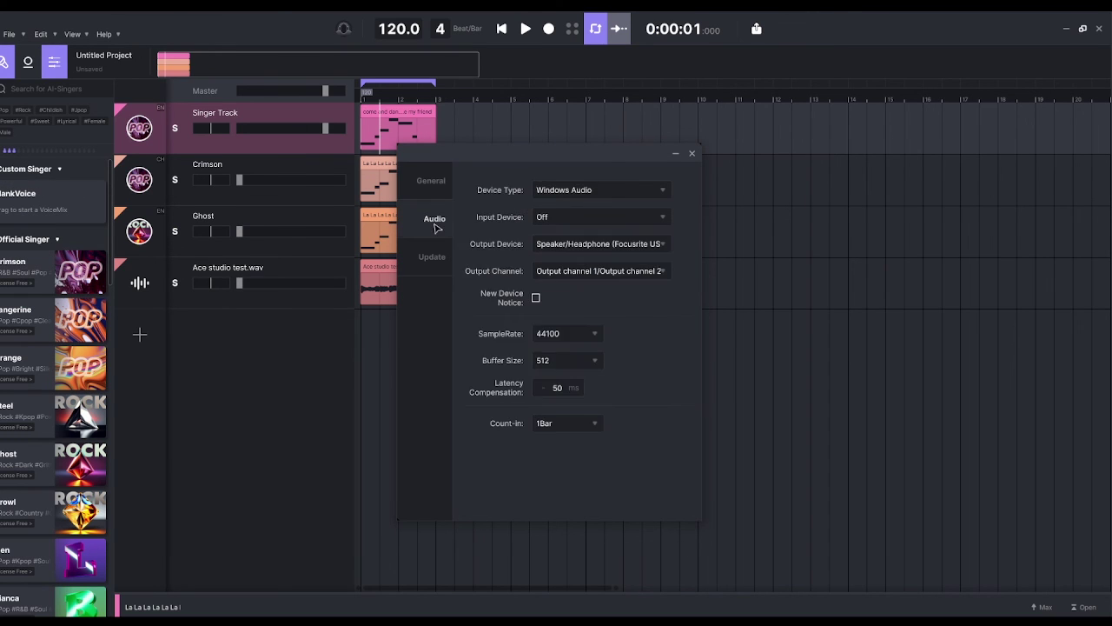
# - Review the available input devices in the audio preferences without changing the selection
pyautogui.click(578, 217)
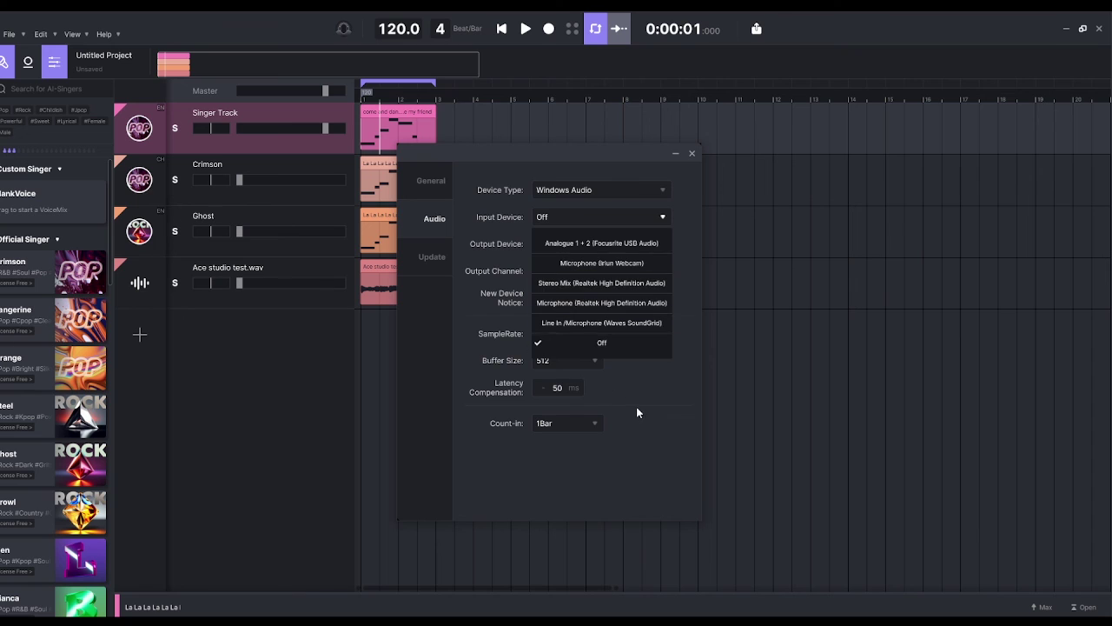
pyautogui.click(507, 329)
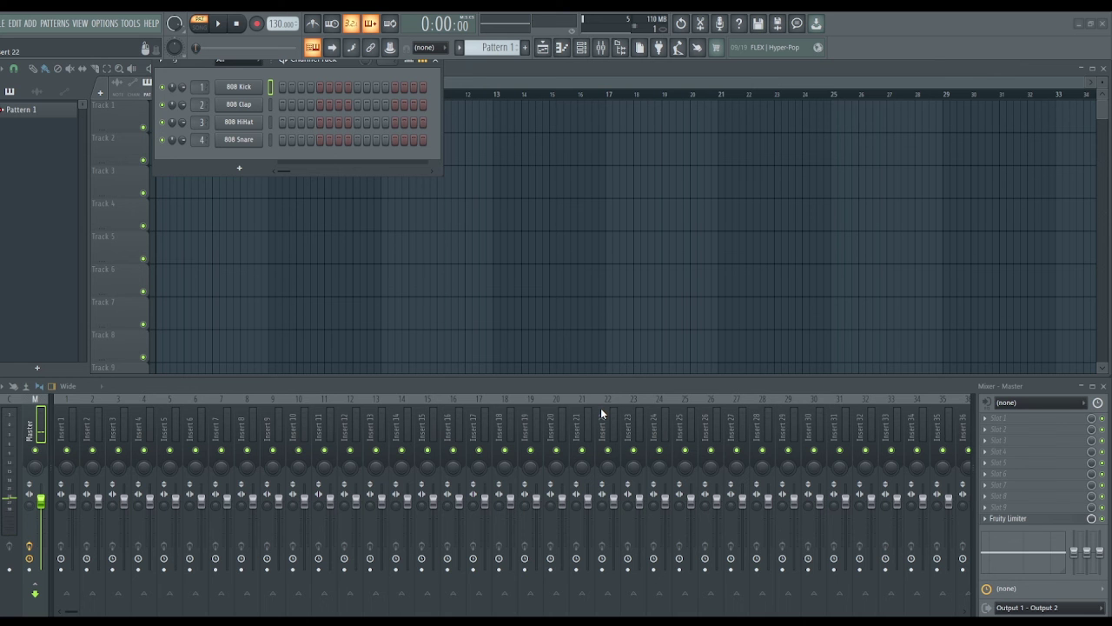
# - Switch to FL Studio, open the recent project "Ace studio test.flp" and close its Edison window
pyautogui.click(985, 524)
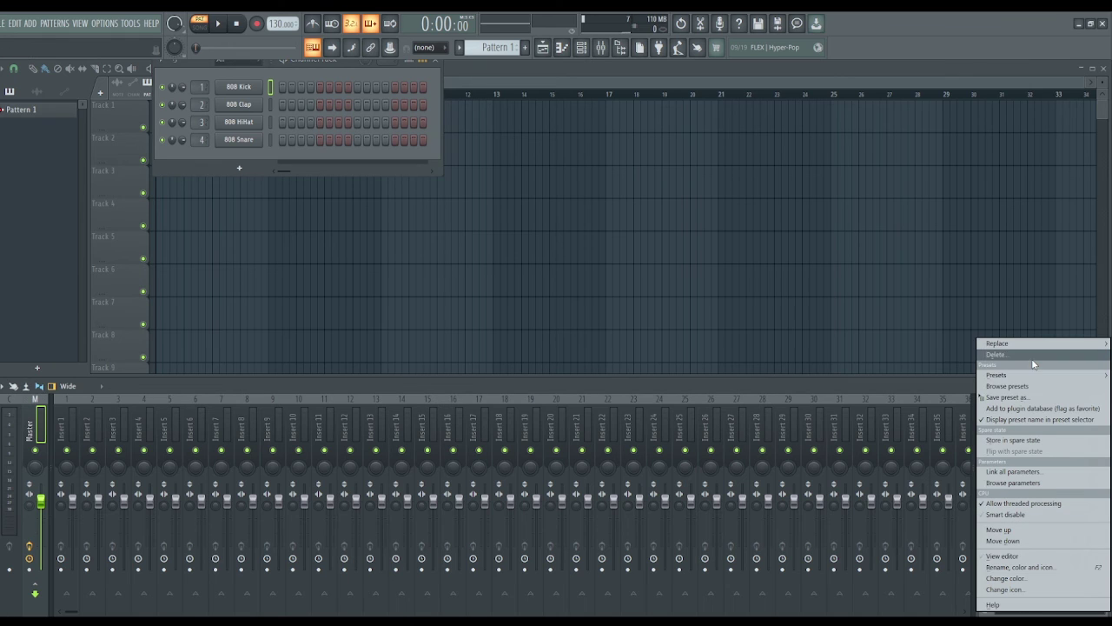
pyautogui.click(753, 383)
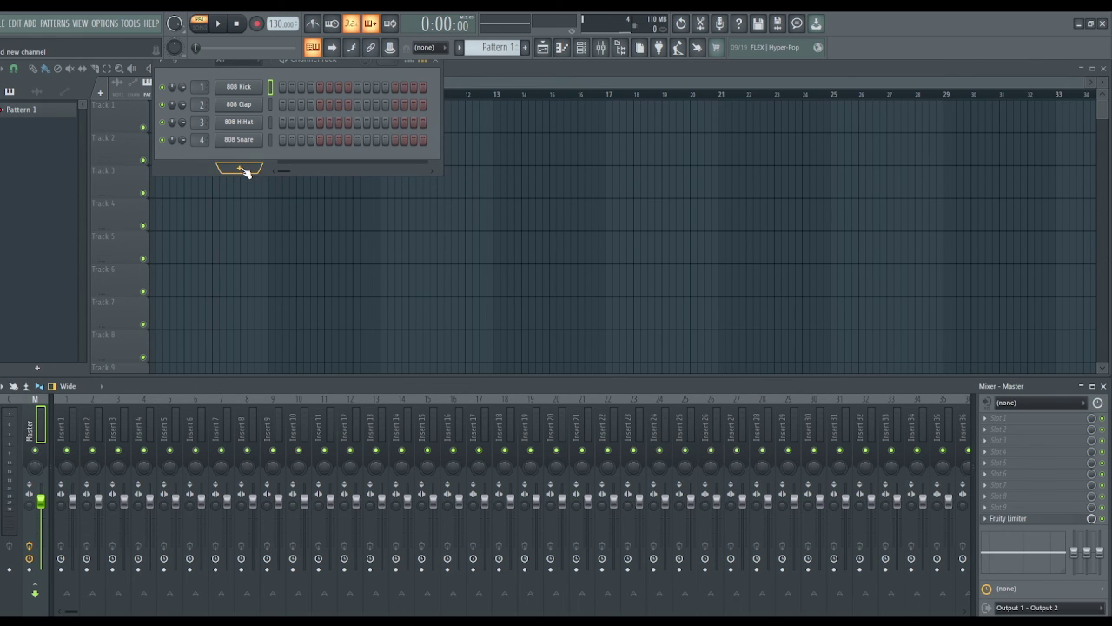
pyautogui.click(2, 23)
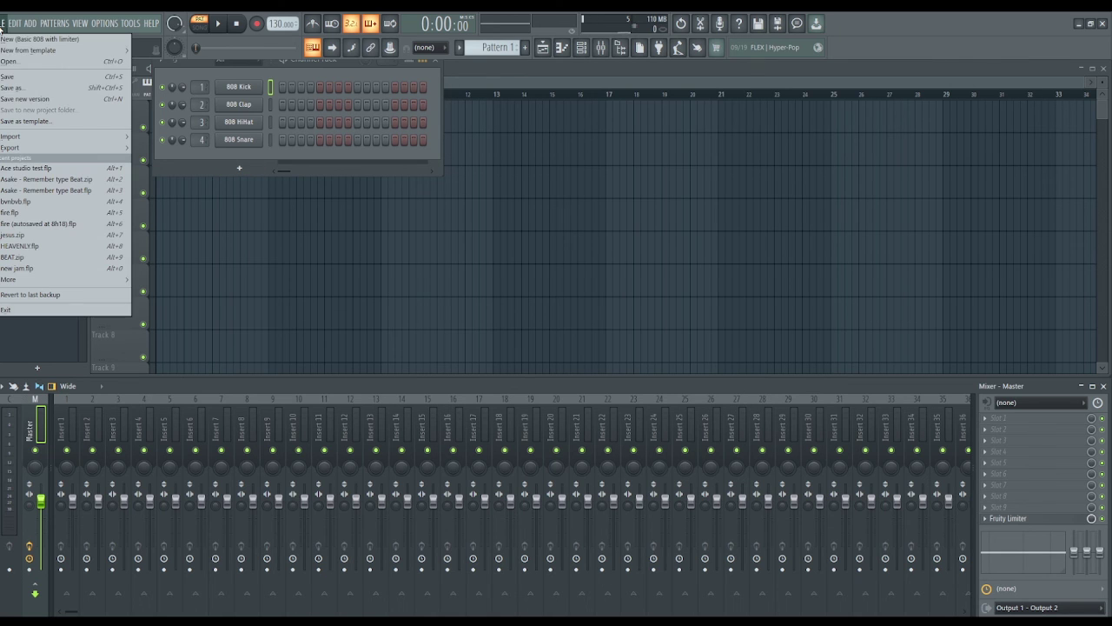
pyautogui.click(47, 166)
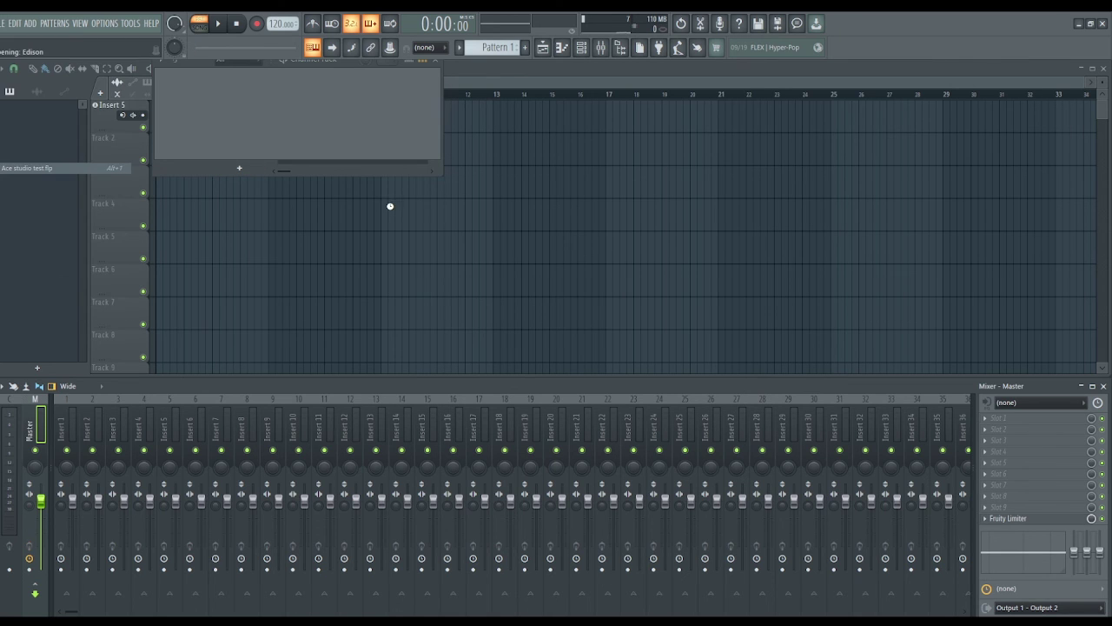
pyautogui.click(402, 259)
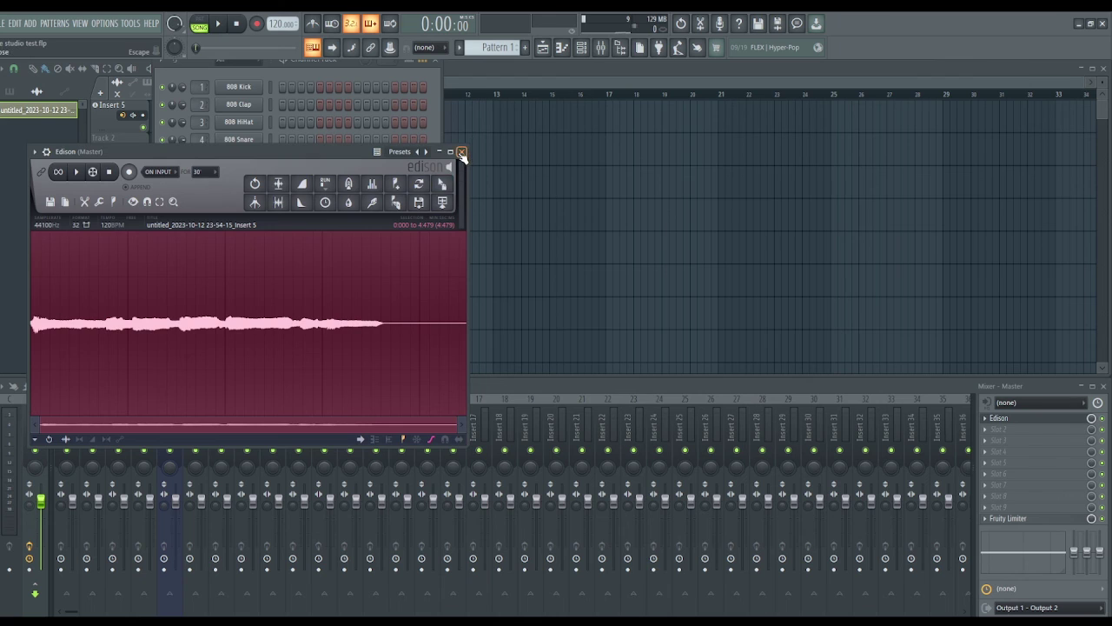
pyautogui.click(461, 152)
# - Add an ACE Bridge channel, move the linked ACE Studio window, and test the synced playback before stopping it
pyautogui.click(246, 178)
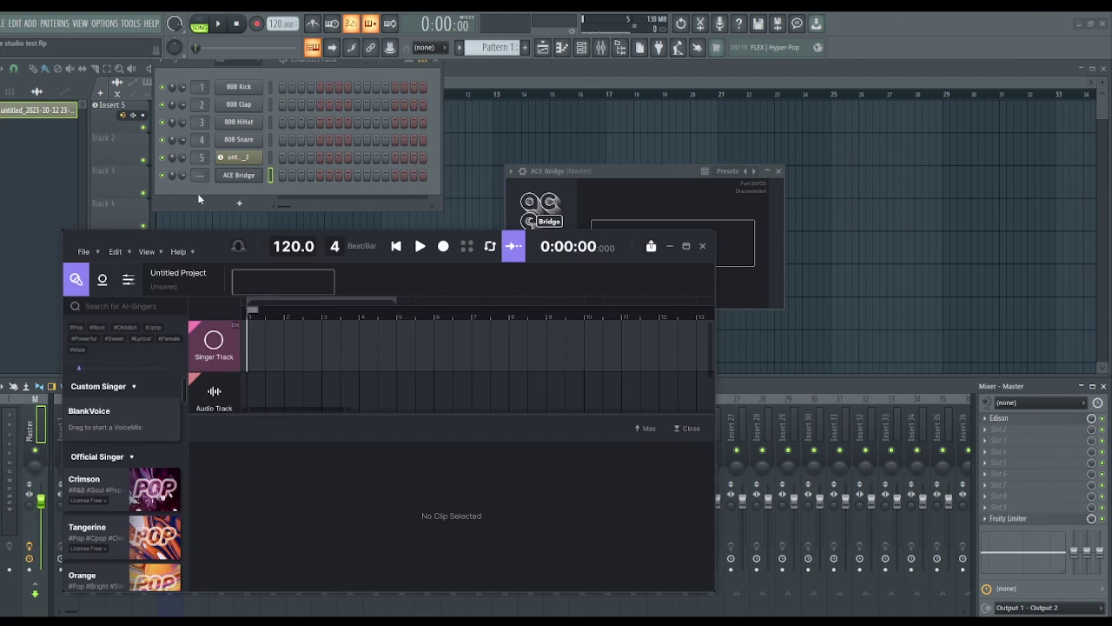
pyautogui.moveTo(199, 242); pyautogui.dragTo(584, 180)
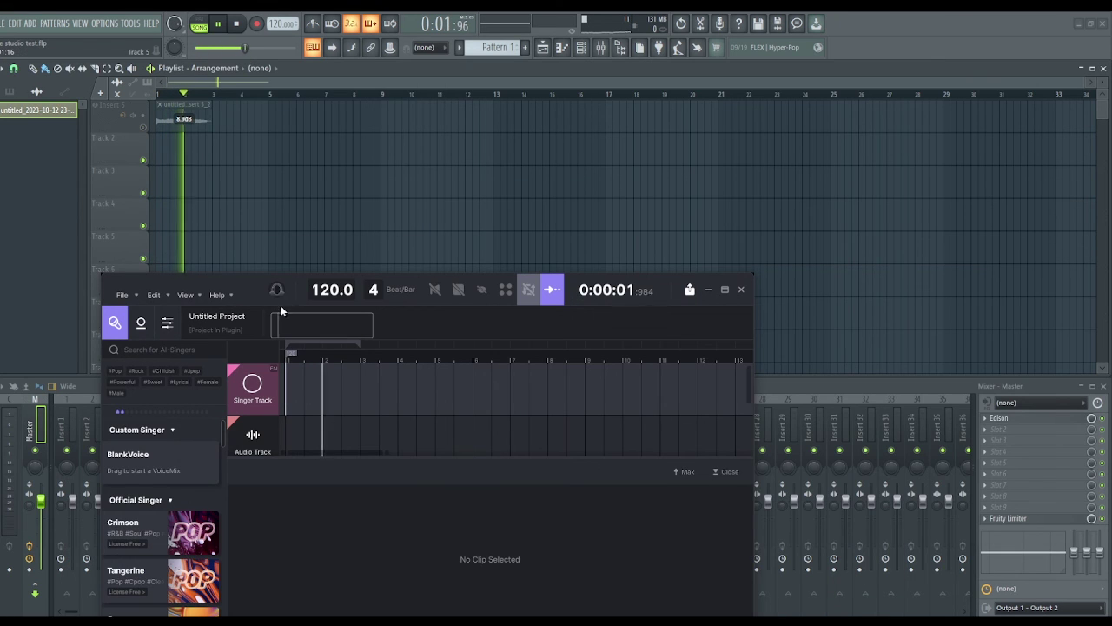
pyautogui.click(238, 27)
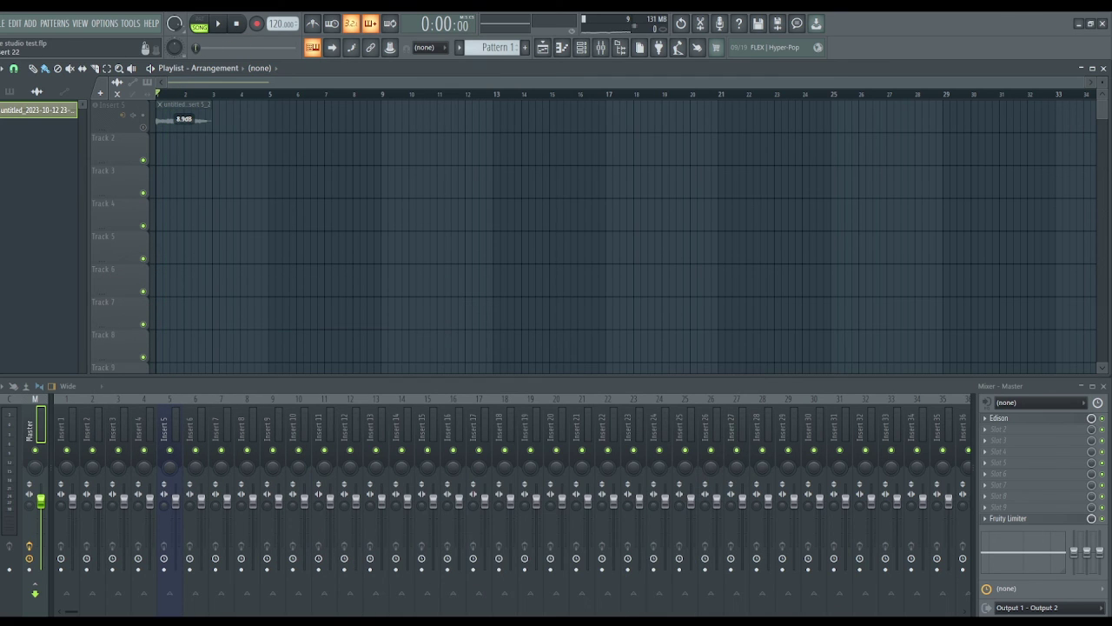